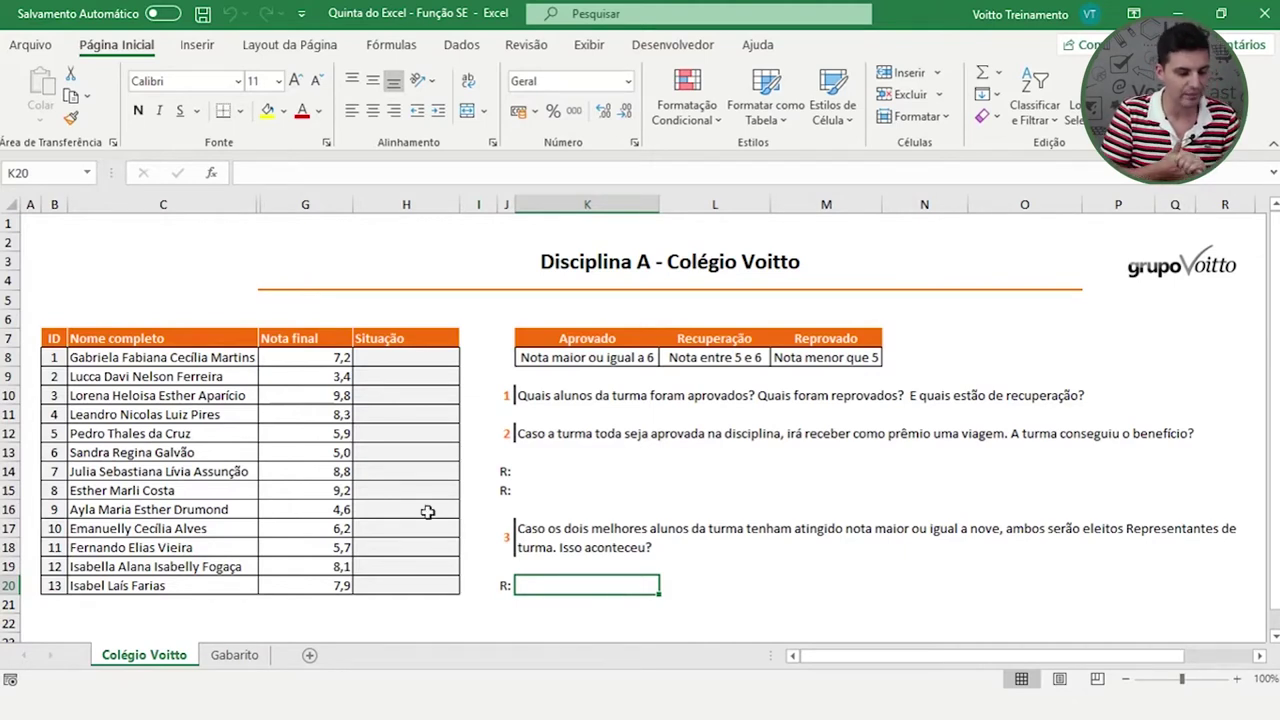
Review the first student's ID, name and 7,2 final grade, then select Situação cell H8
click(57, 357)
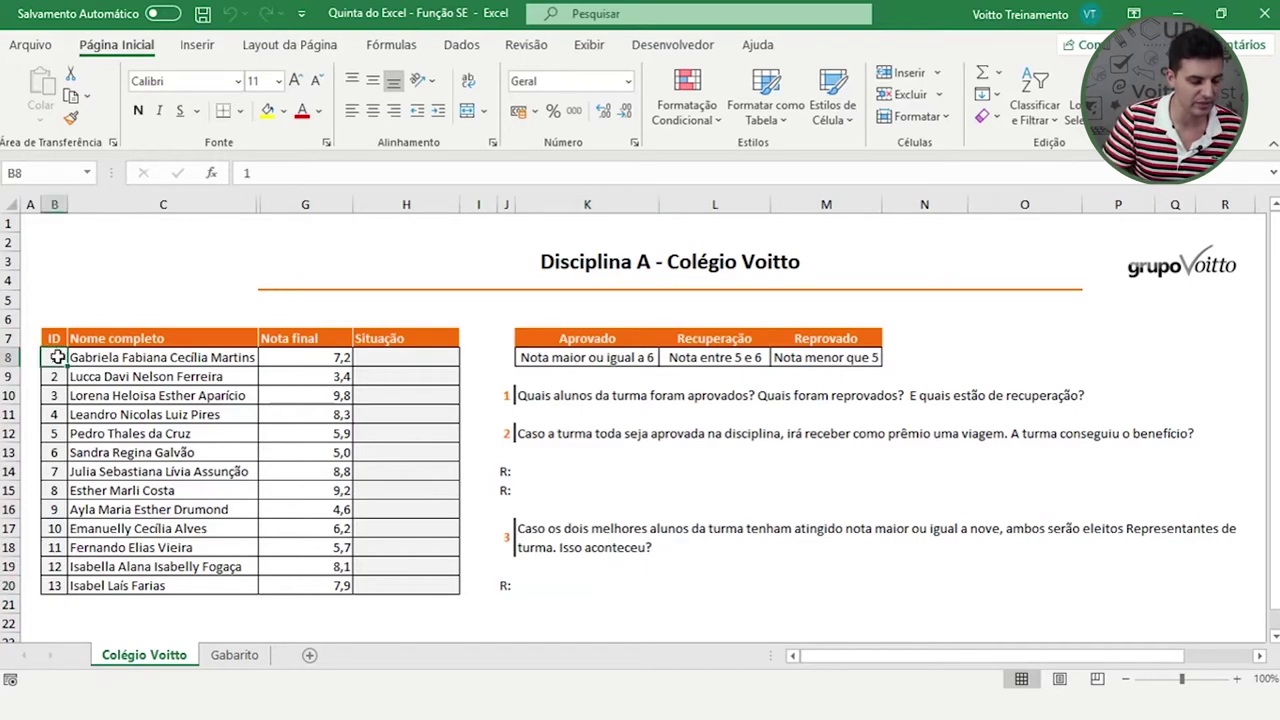
click(117, 352)
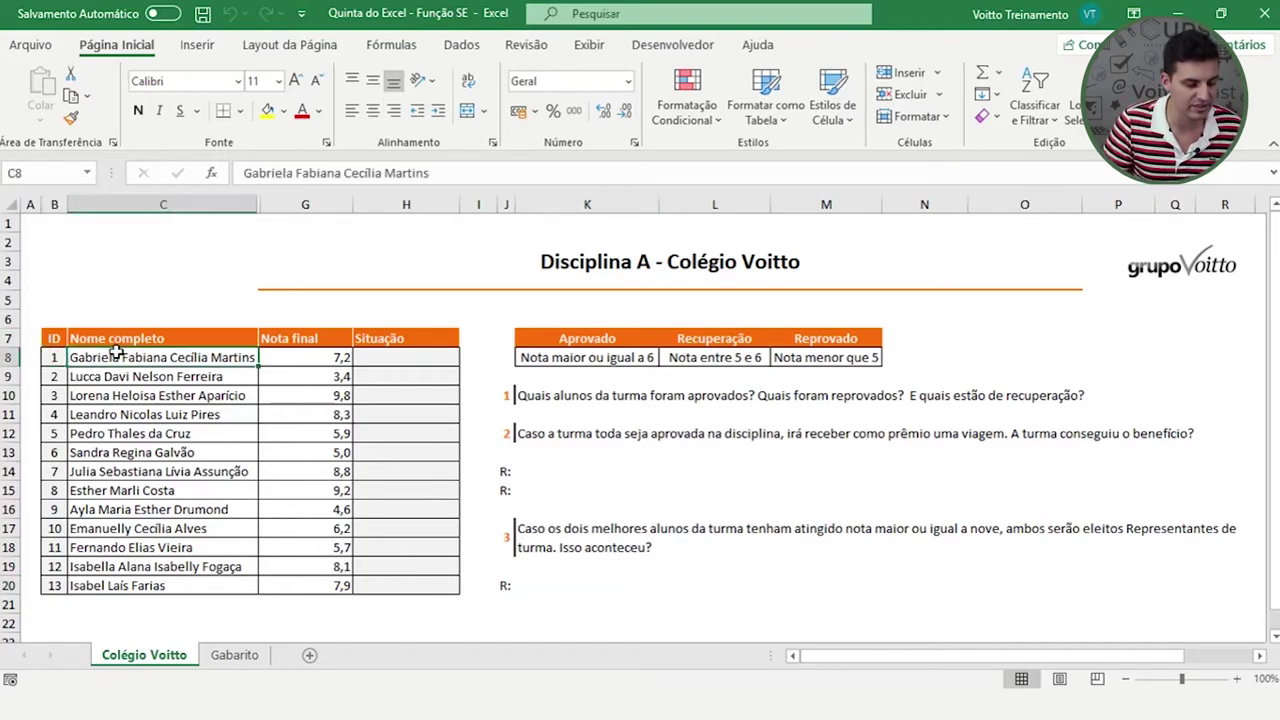
click(309, 357)
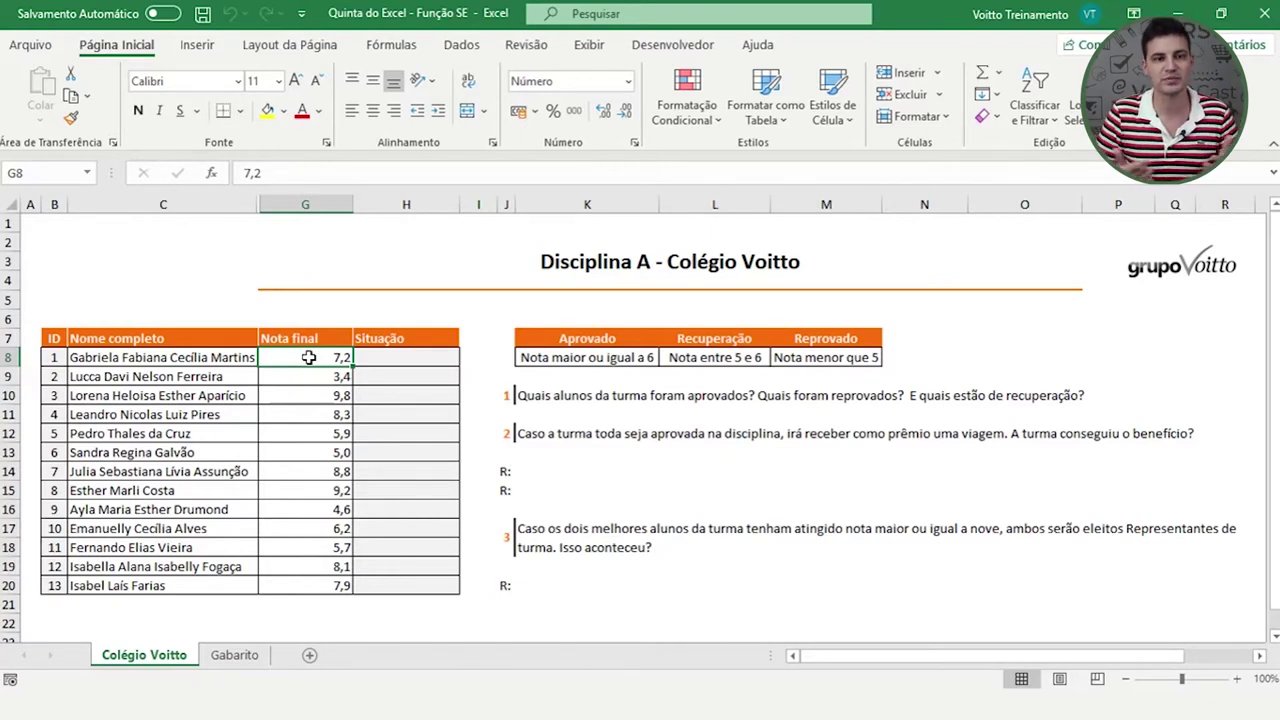
click(385, 357)
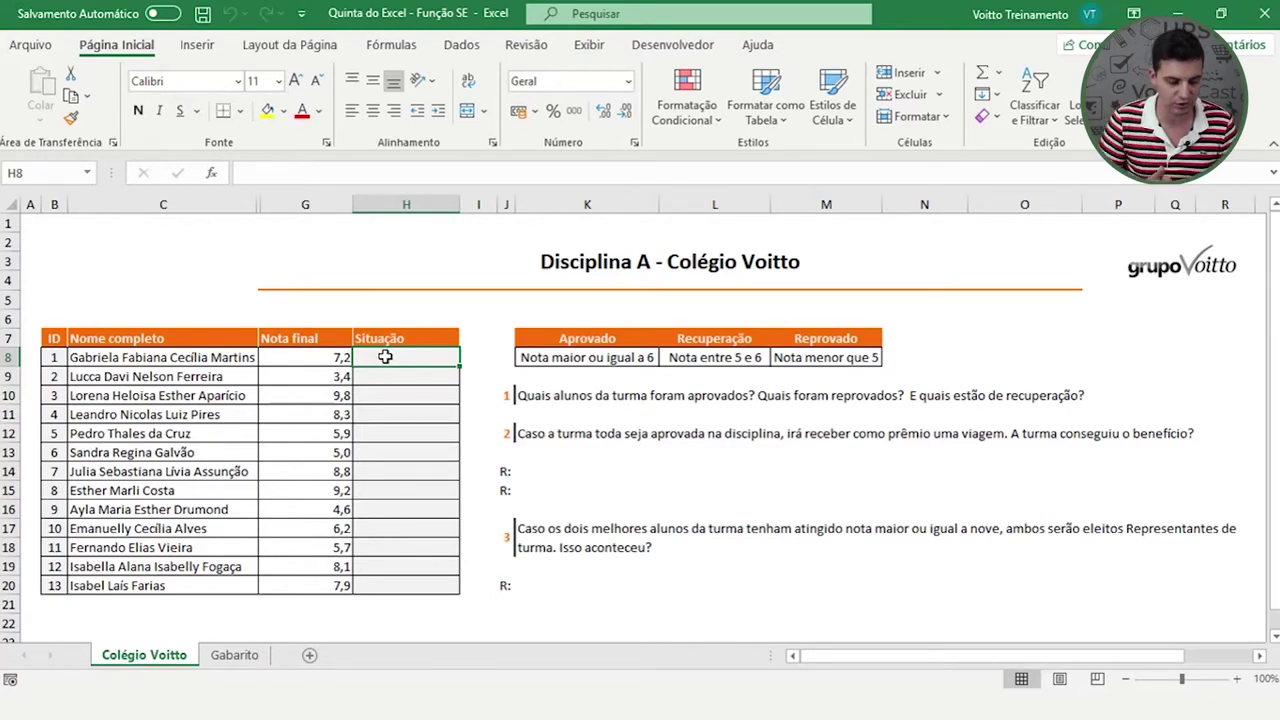
Begin H8's formula as =SE(G8>=6; to test for a grade of at least 6
text(=S)
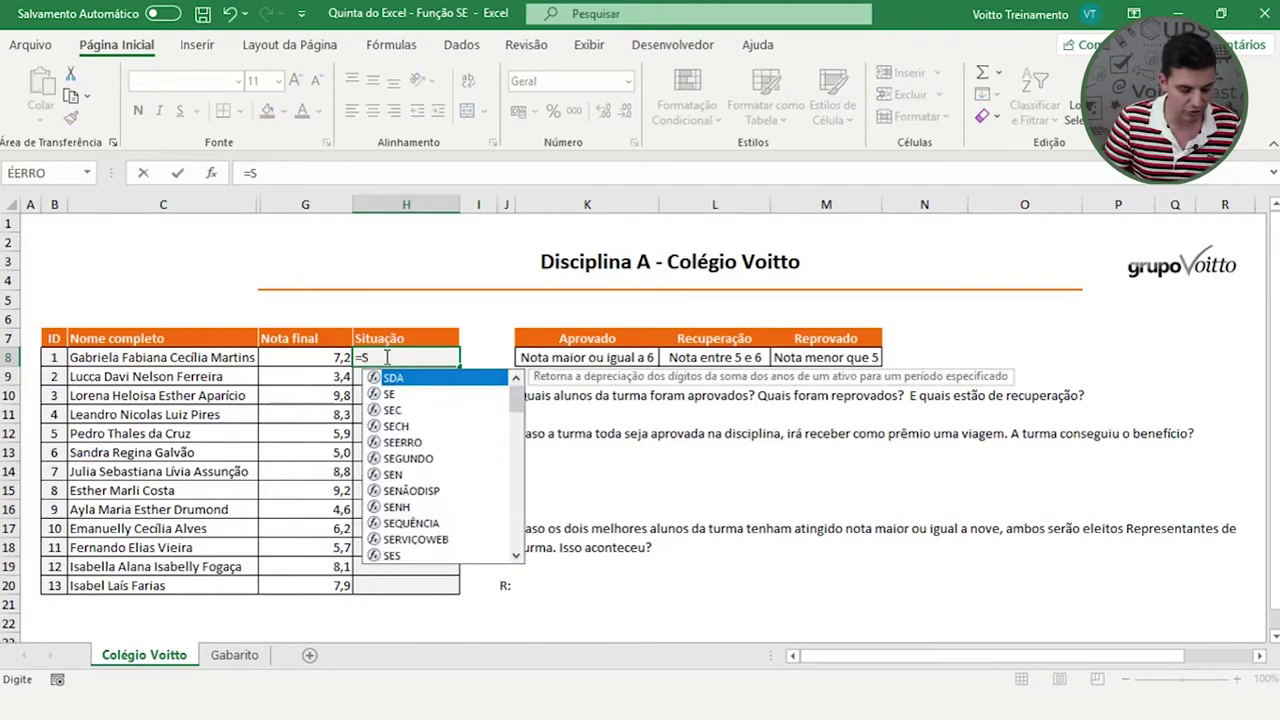
text(E()
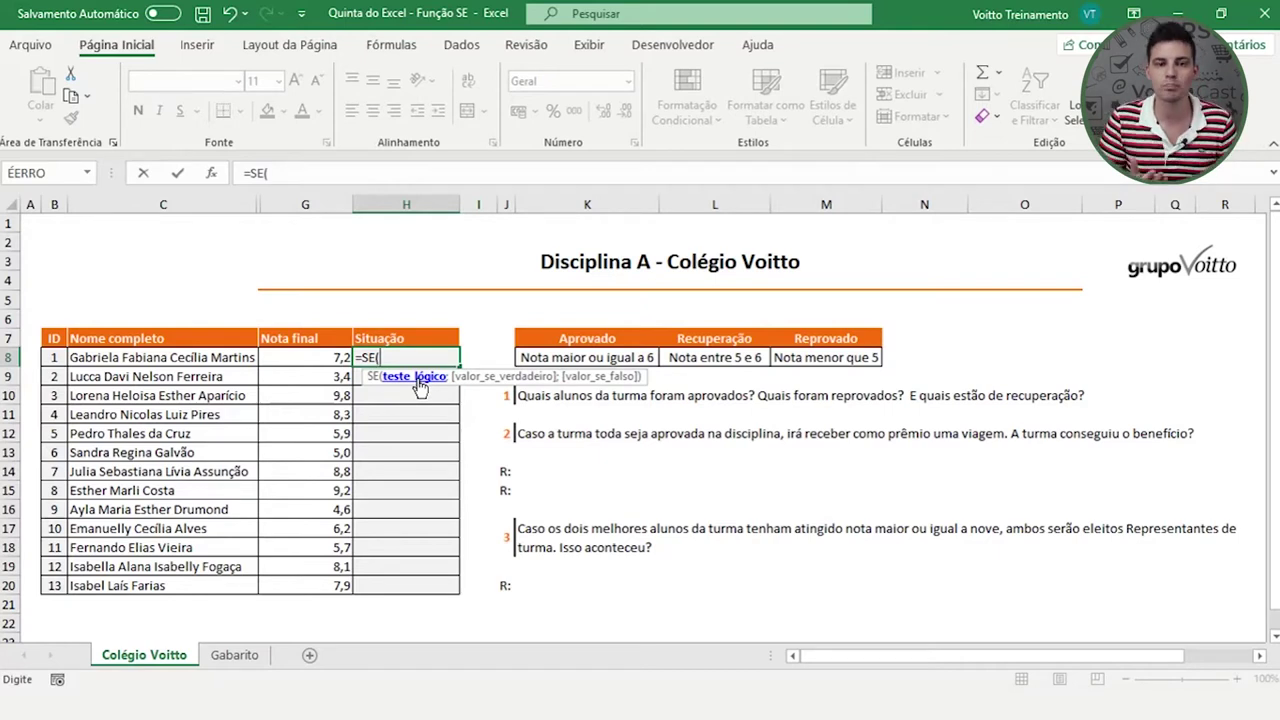
click(311, 356)
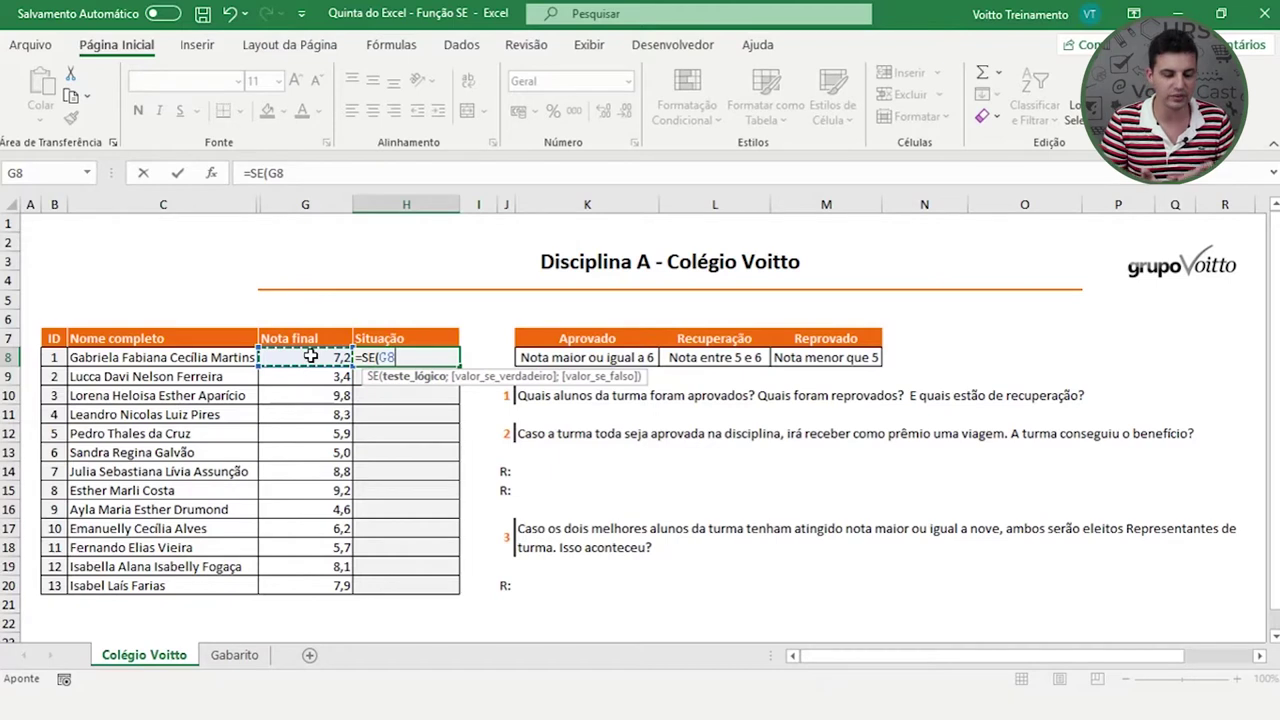
text(>=)
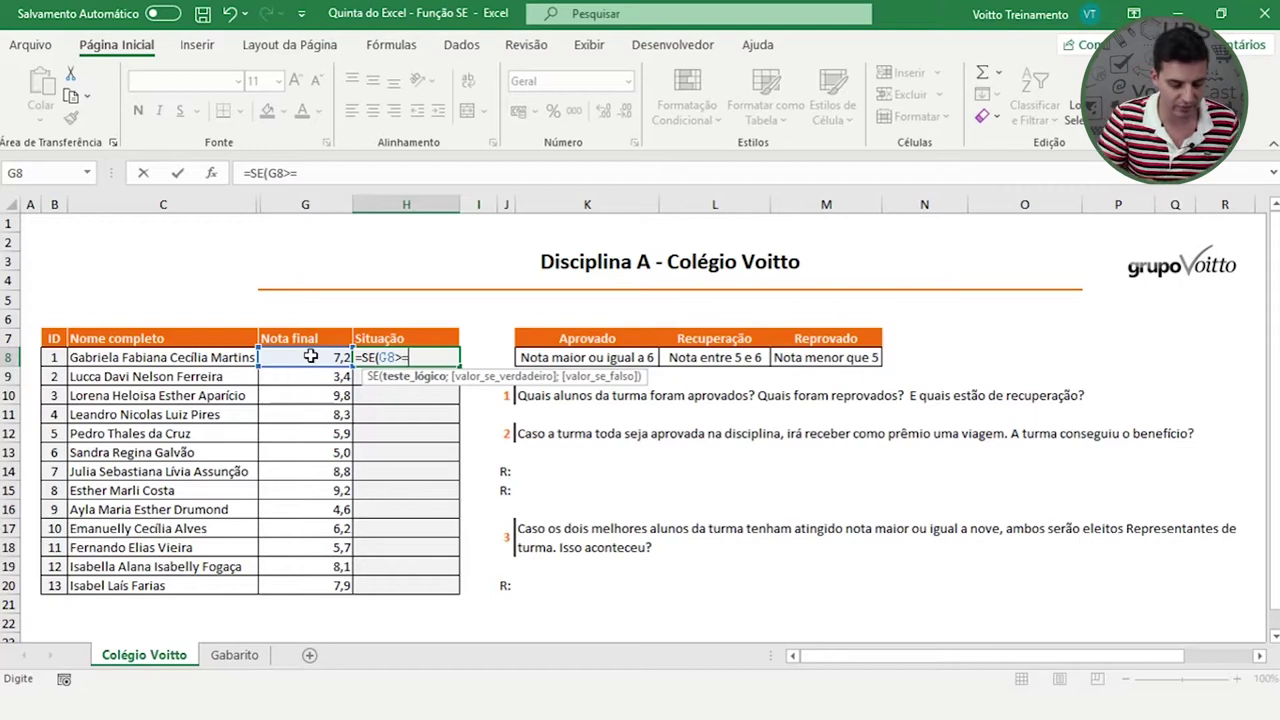
text(6)
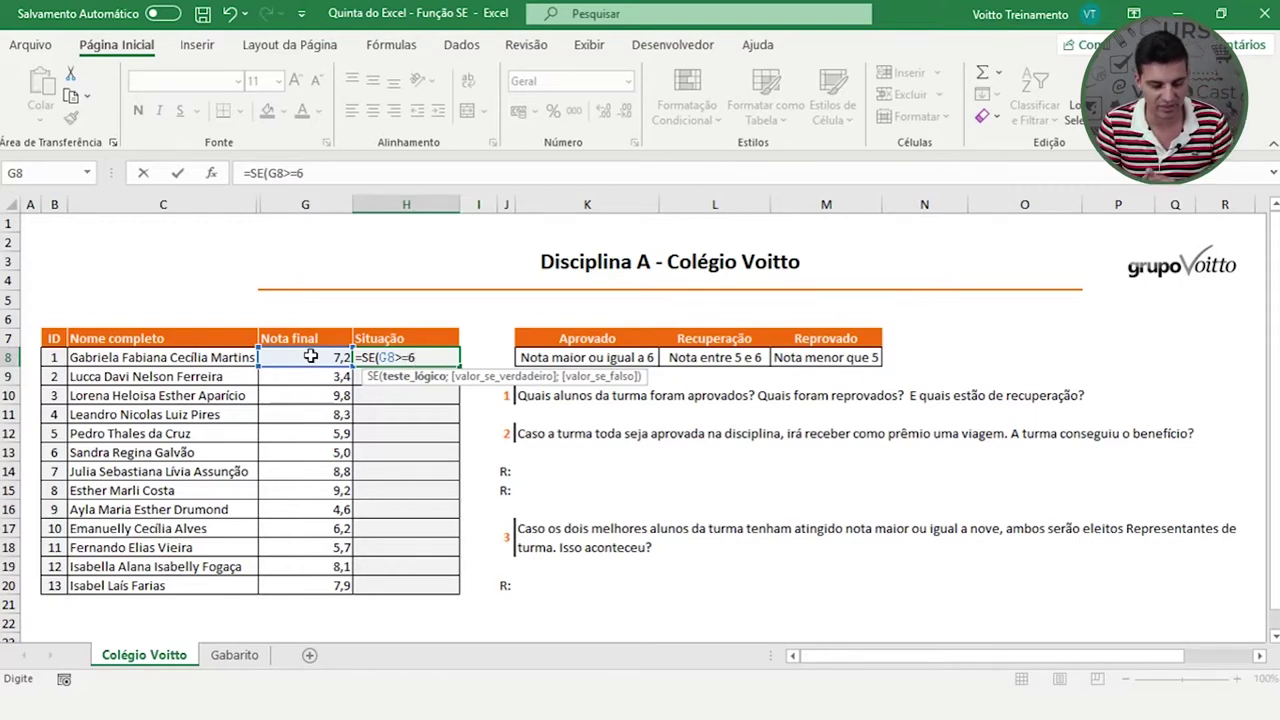
text(;)
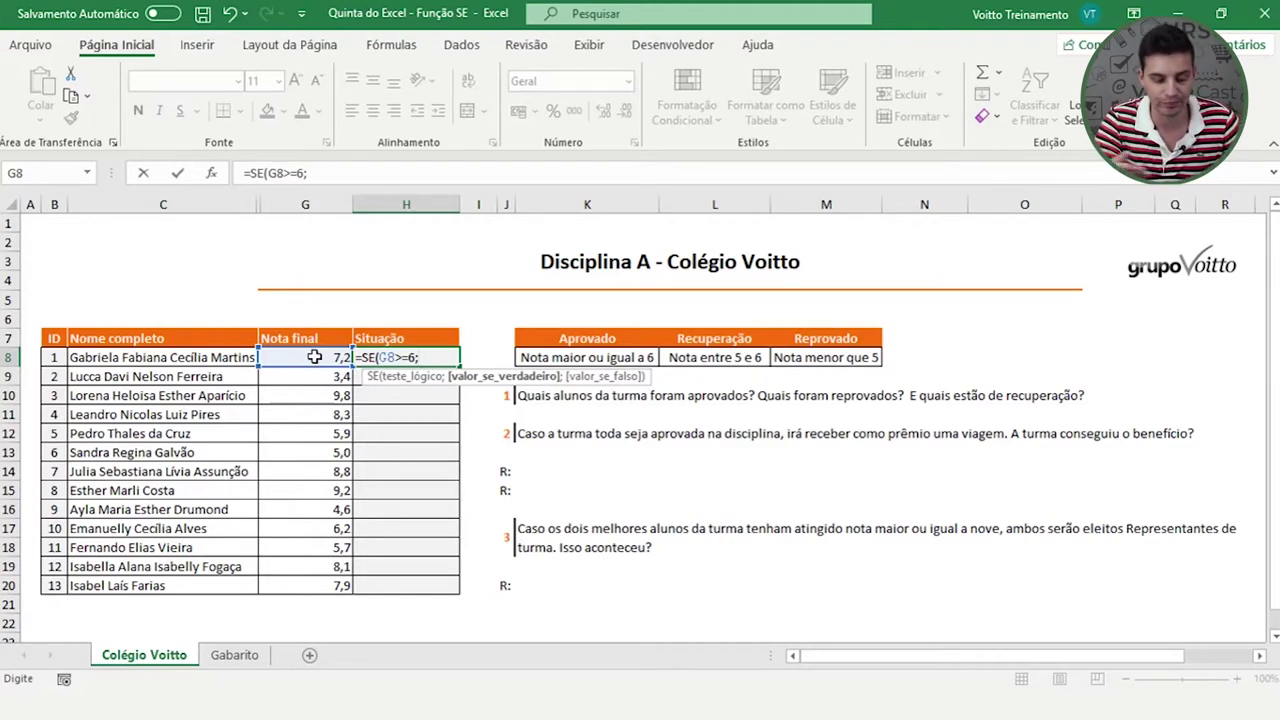
Add absolute $K$7 (Aprovado) as the true result and start a nested se( for the false case
click(589, 340)
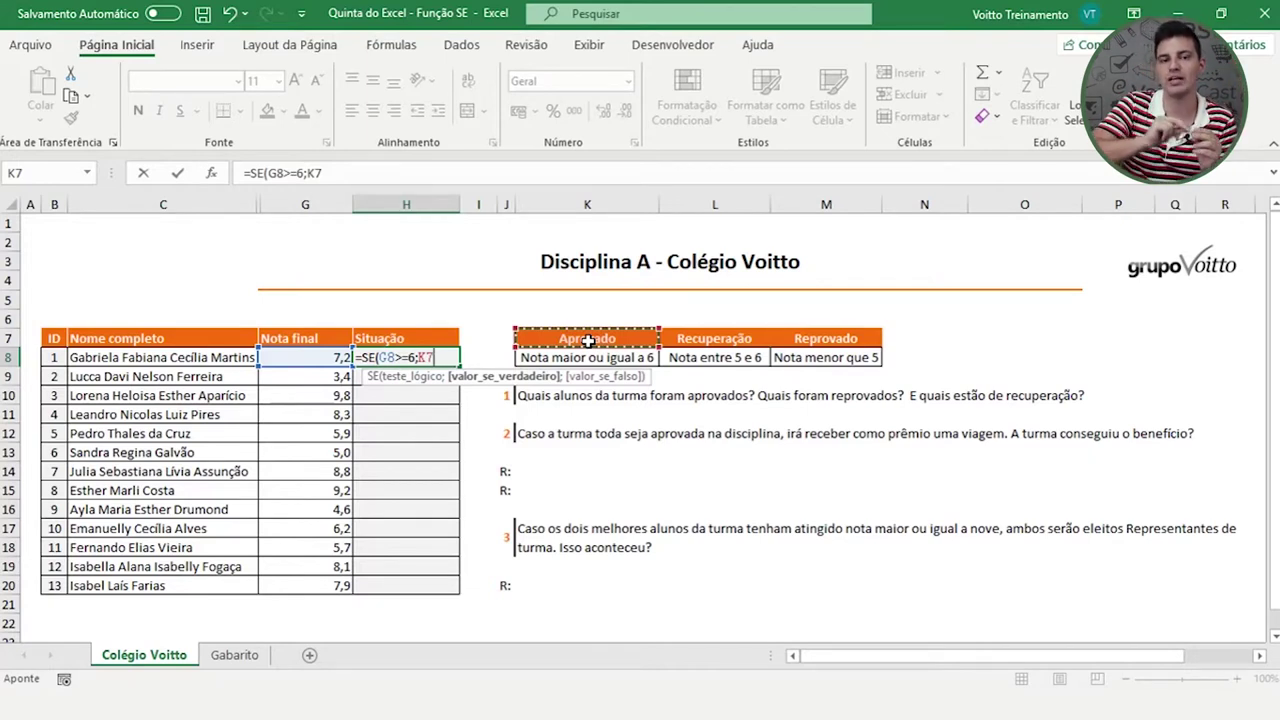
key(F4)
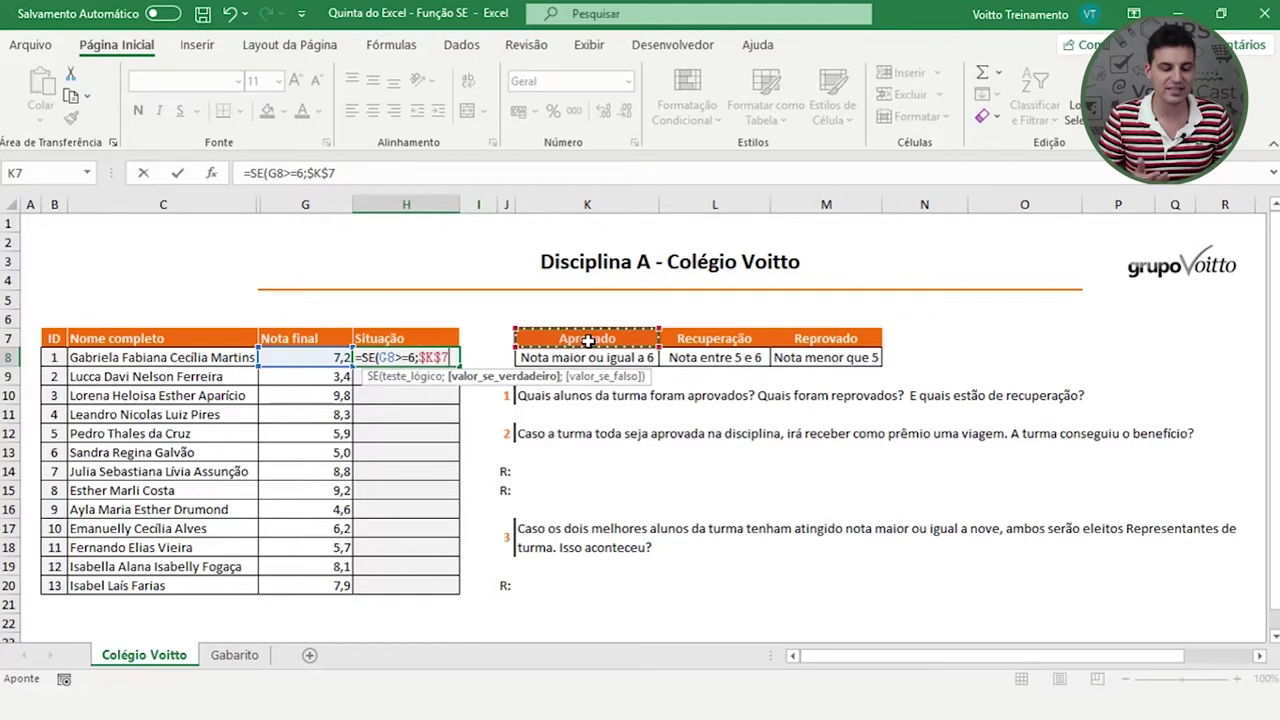
text(;)
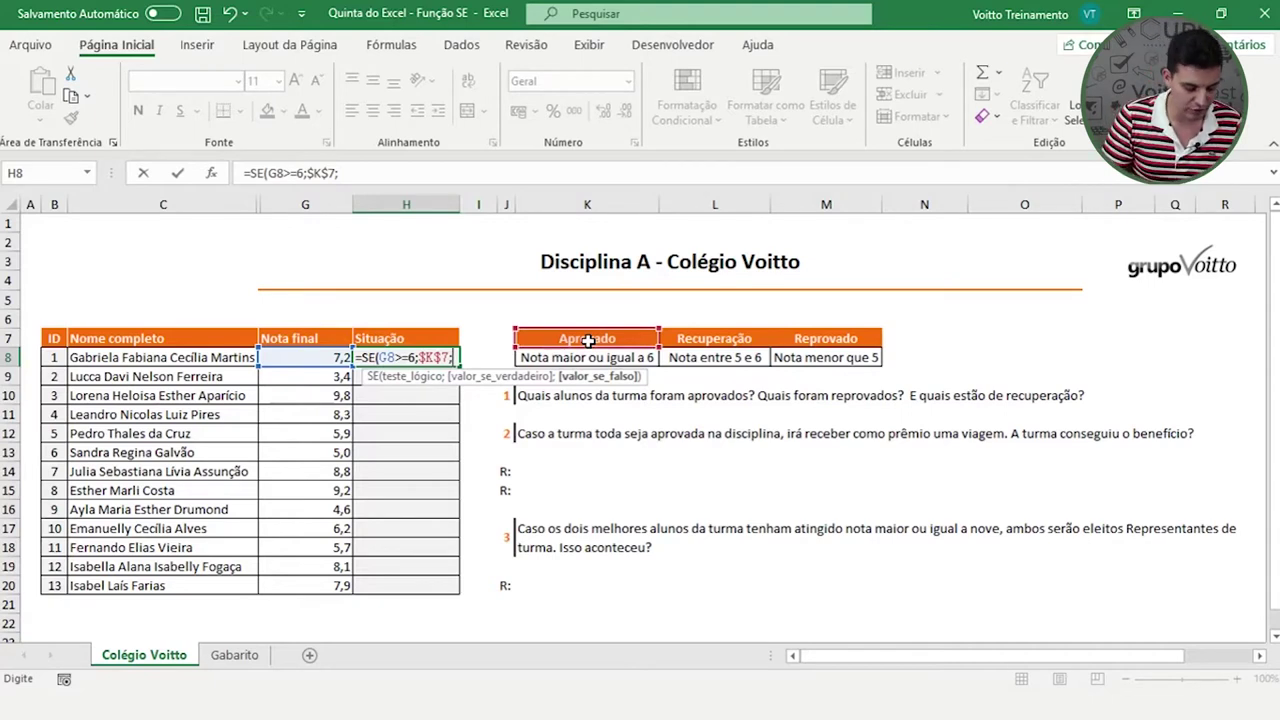
text(se)
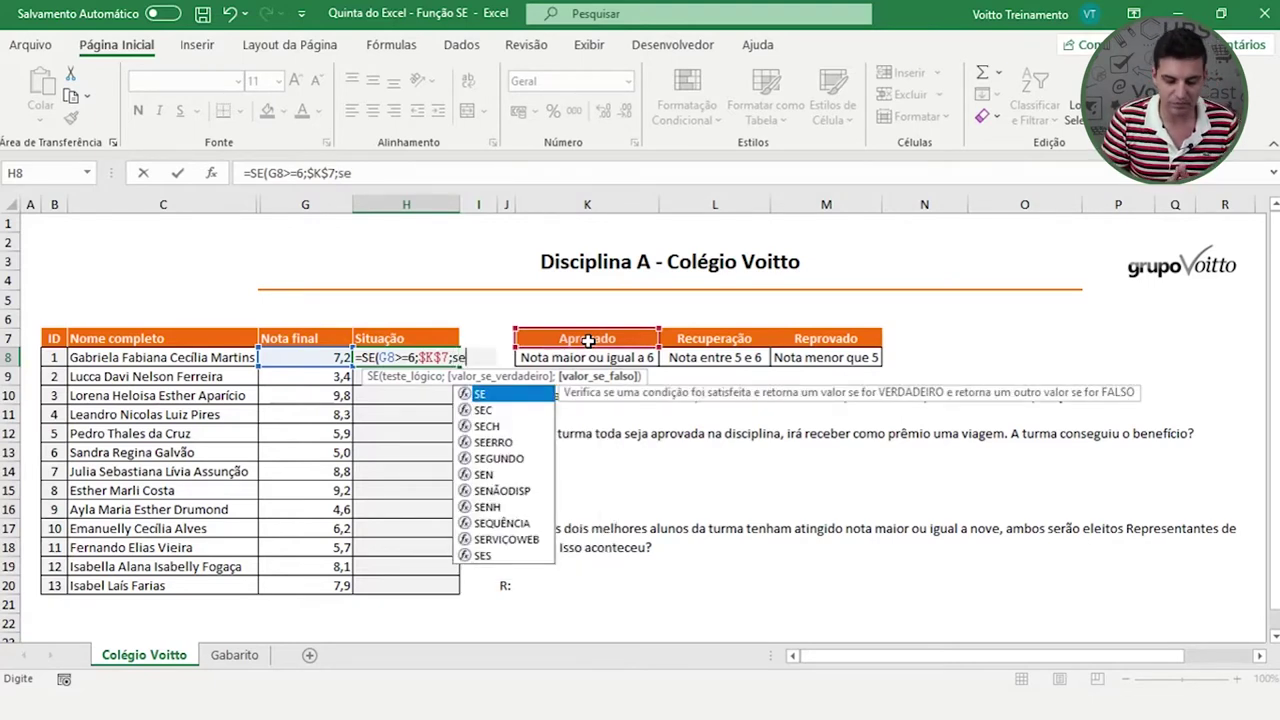
text(()
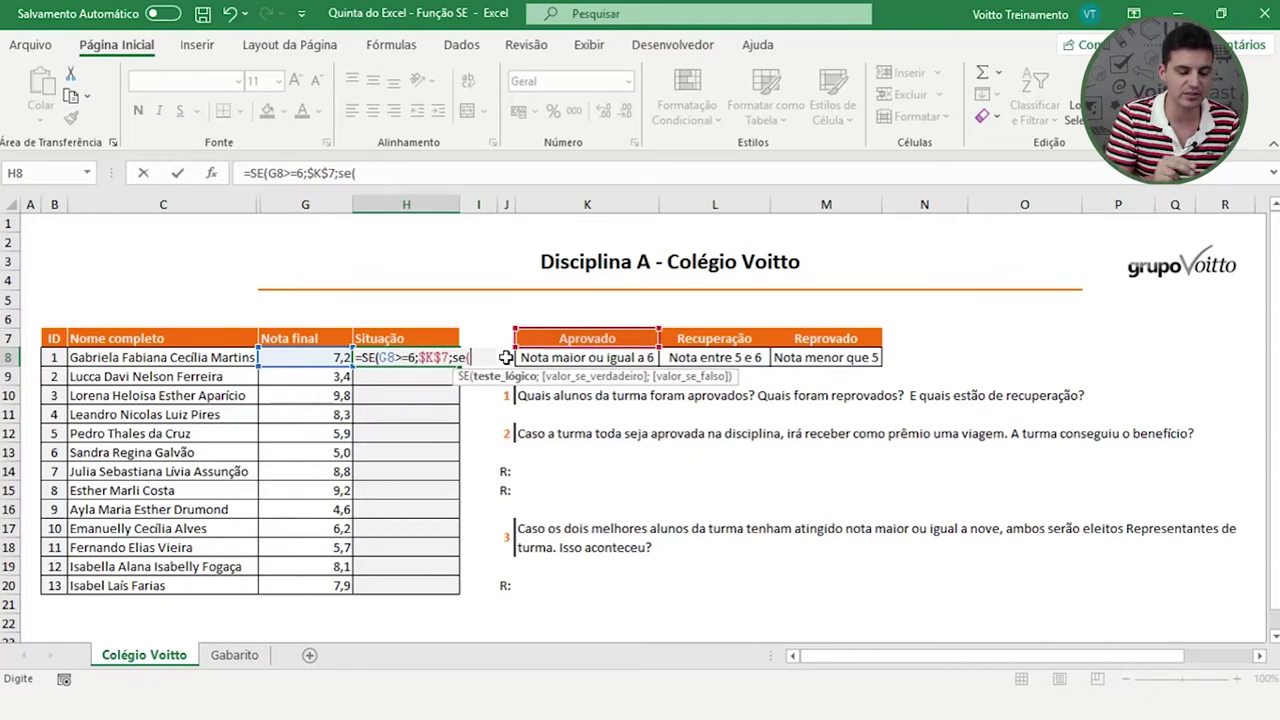
Make the nested condition G8<5 return absolute $M$7 (Reprovado)
click(303, 358)
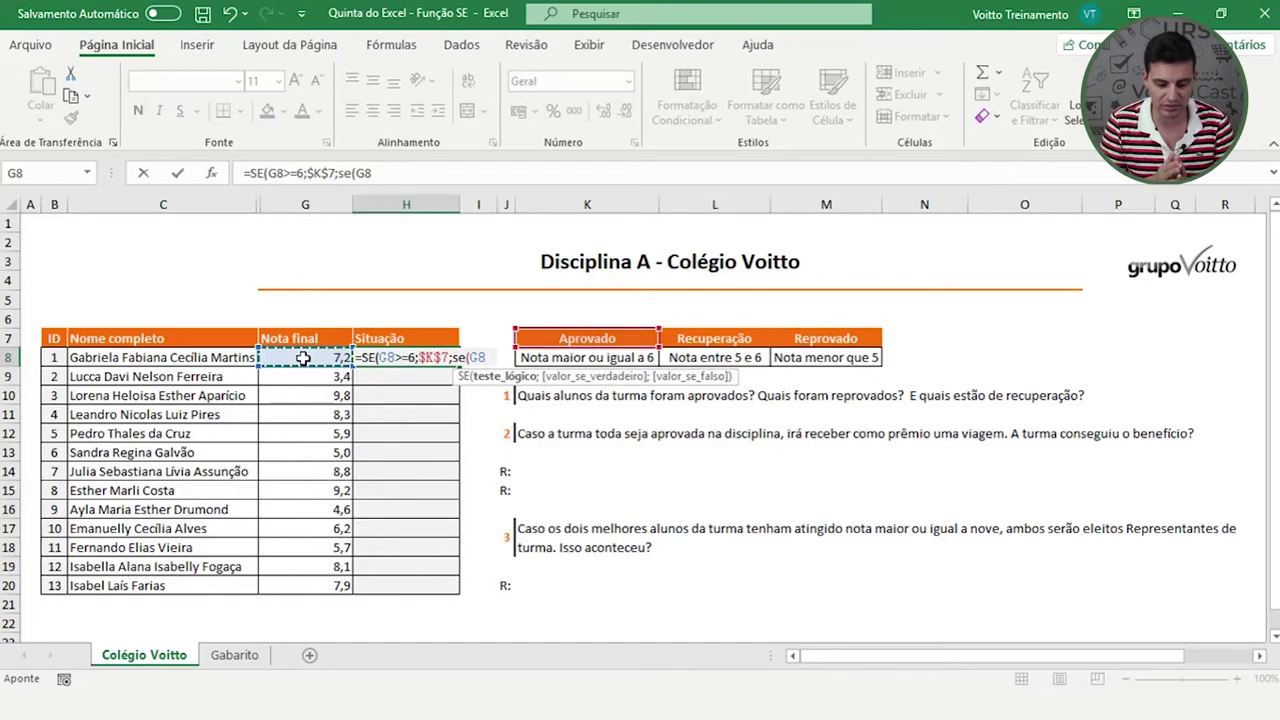
text(<5)
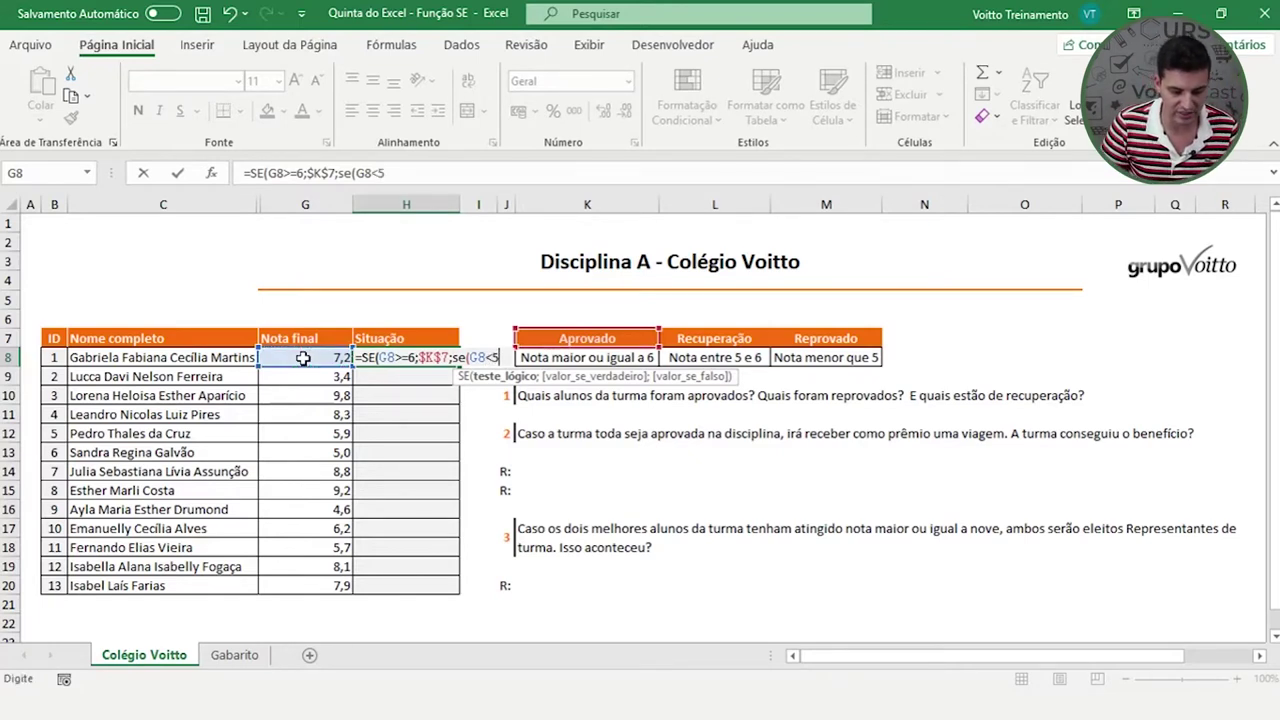
text(;)
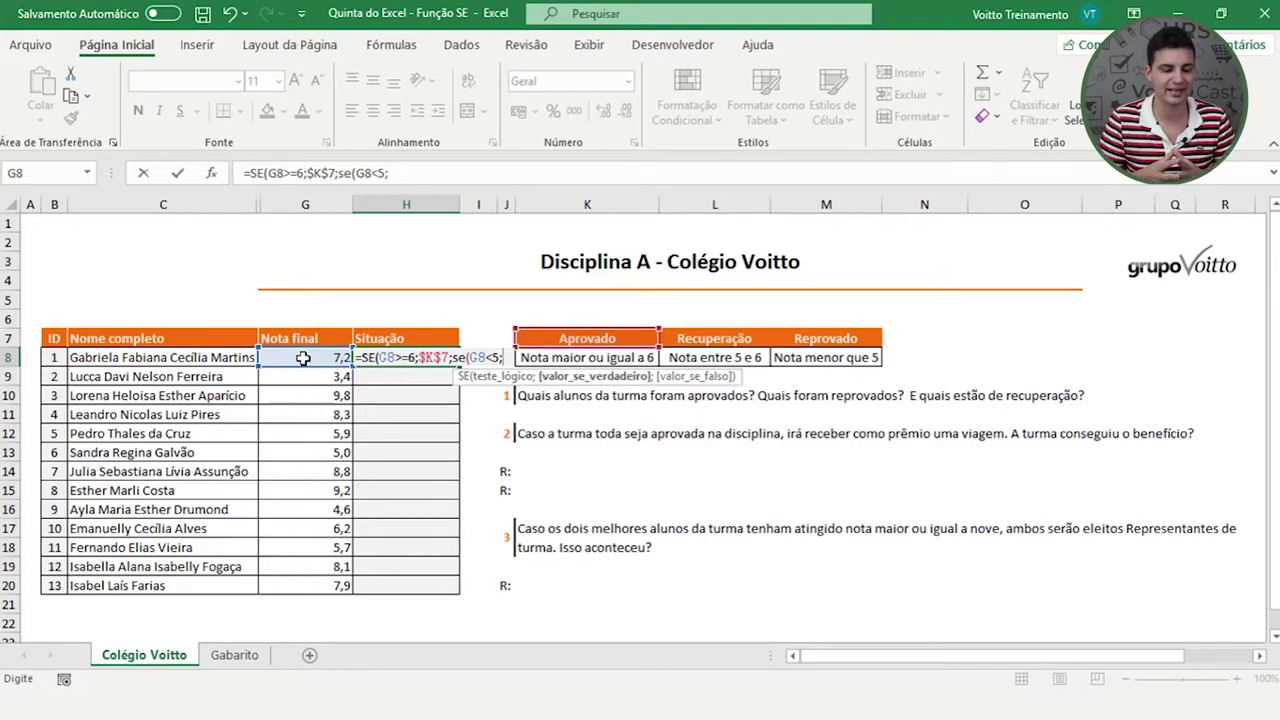
click(818, 340)
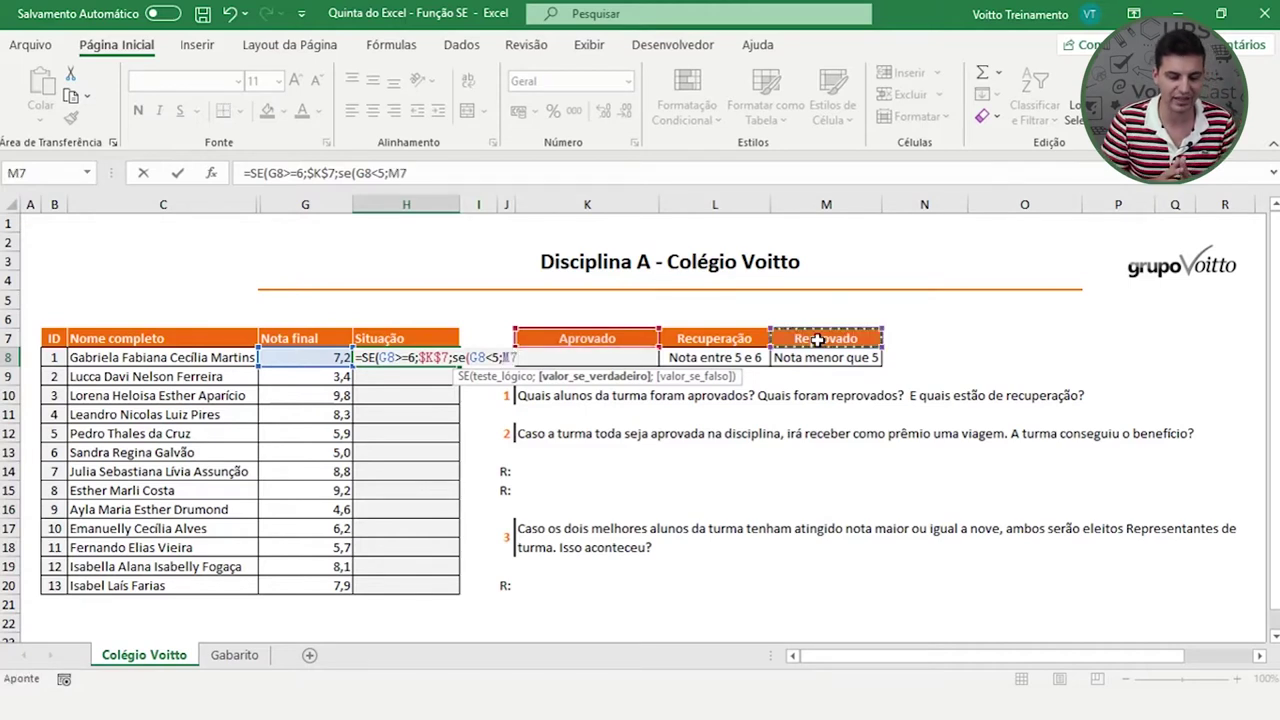
key(F4)
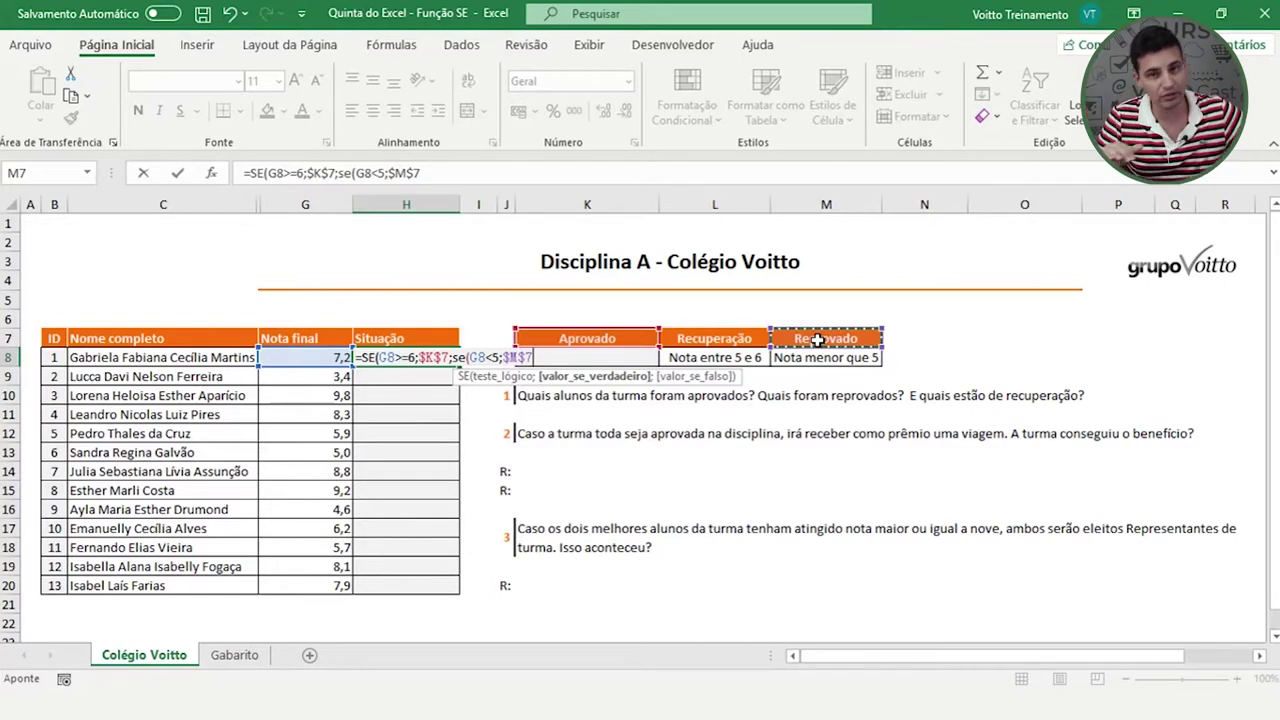
text(;)
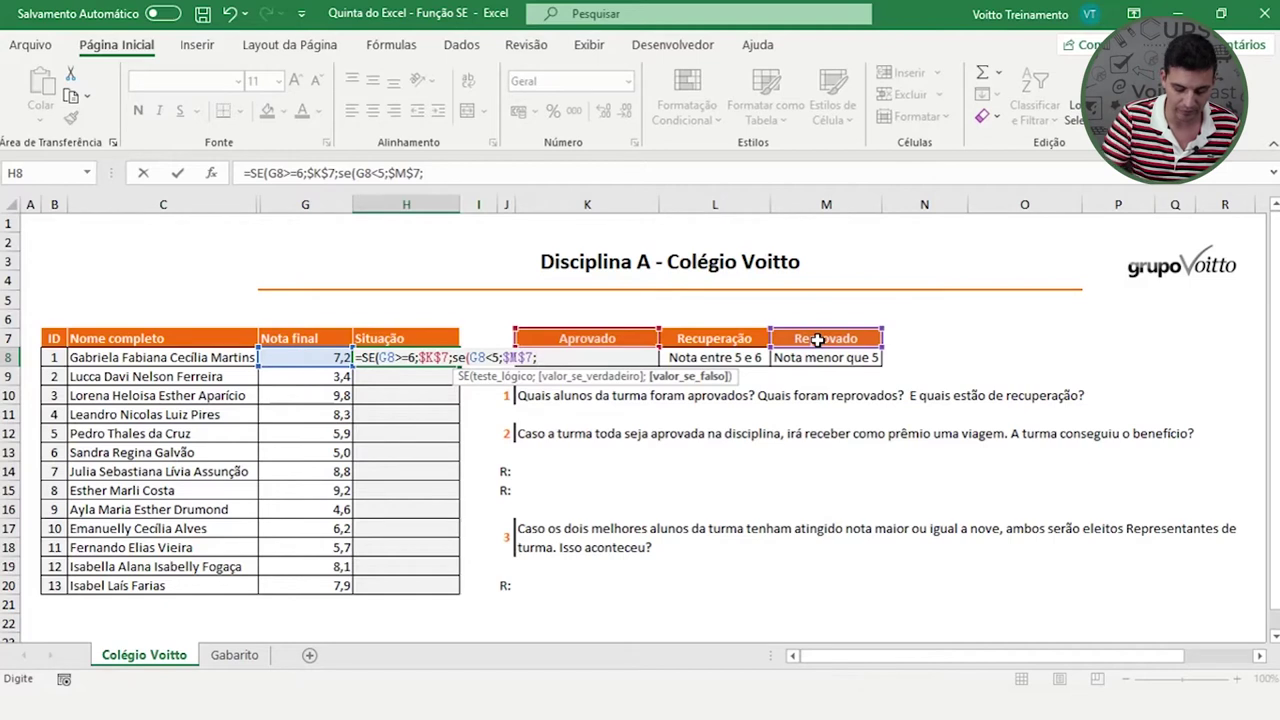
Finish H8 with L7 (Recuperação) as the final fallback, closing both parentheses and committing
click(716, 340)
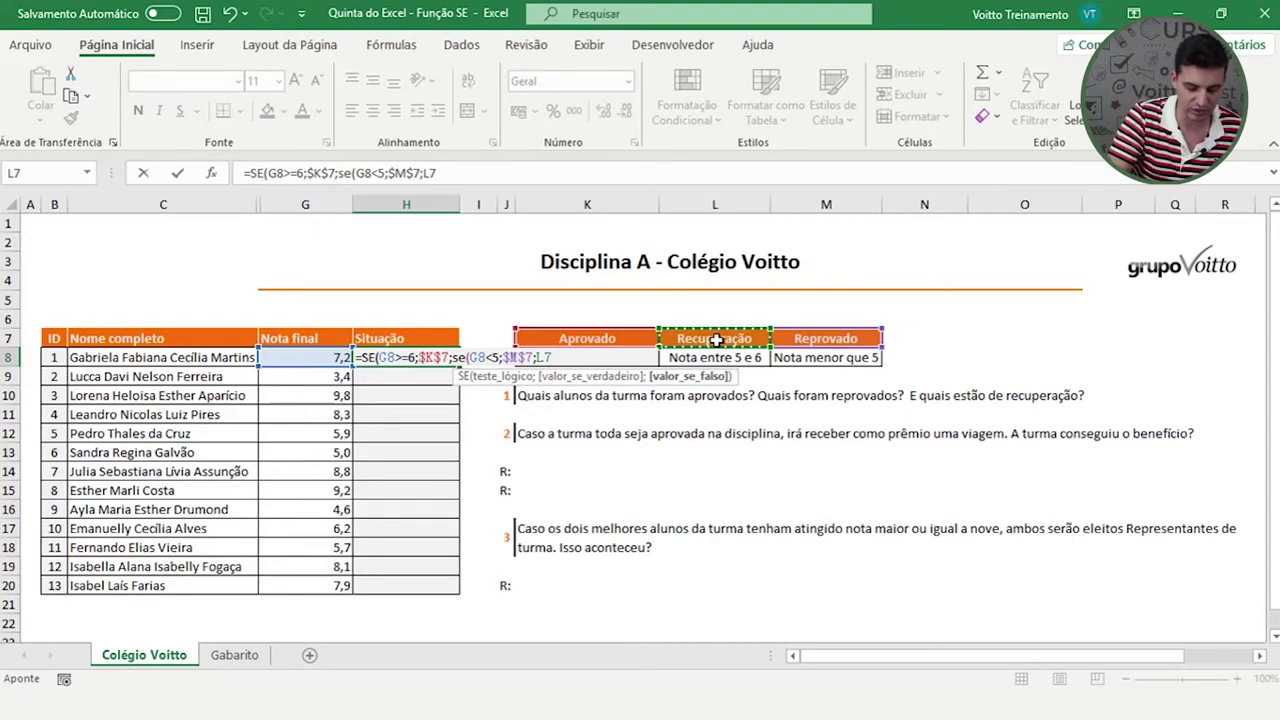
text()))
key(Return)
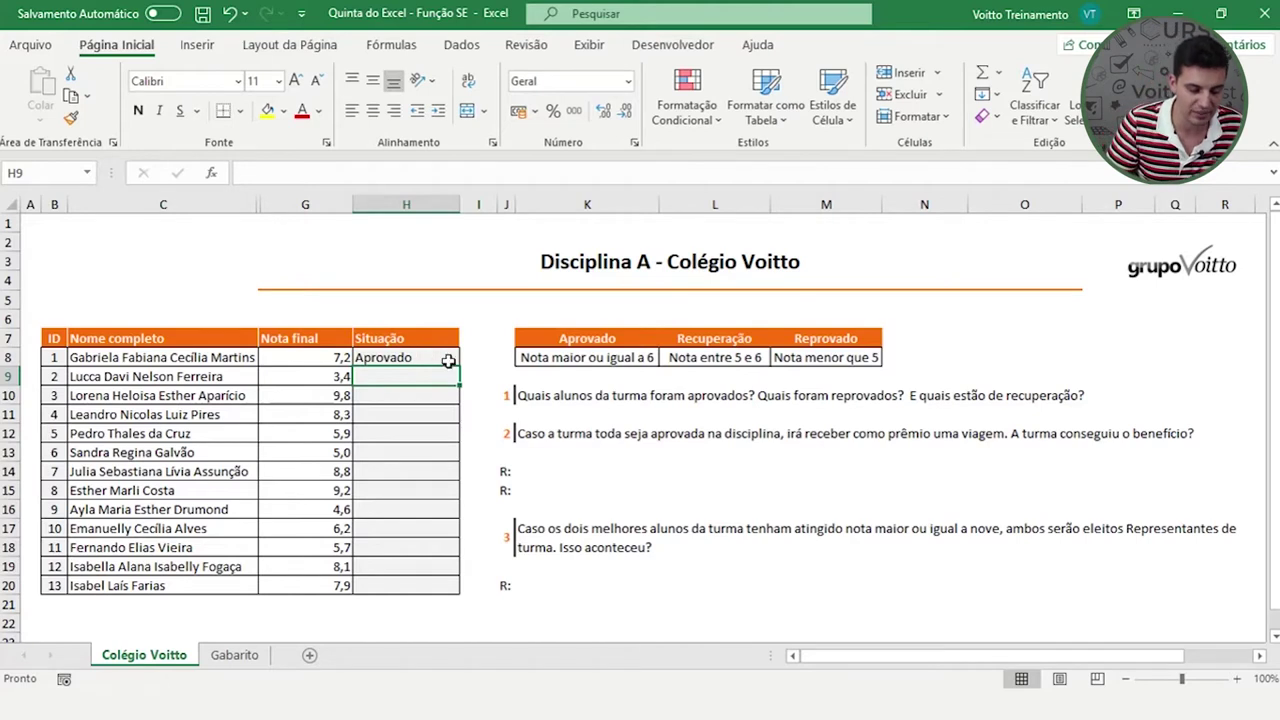
Fill H8's formula down to H20 and inspect the rows wrongly showing 0
click(450, 360)
drag(458, 363, 458, 590)
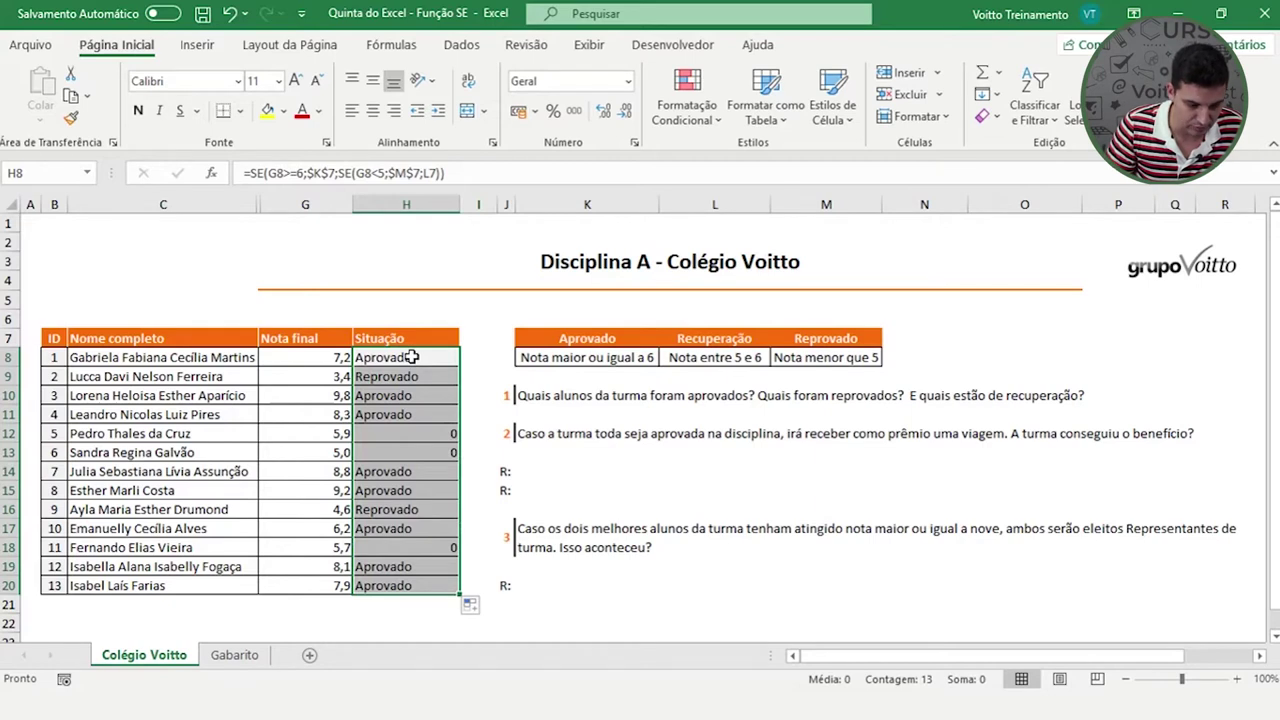
click(420, 437)
click(422, 452)
click(427, 549)
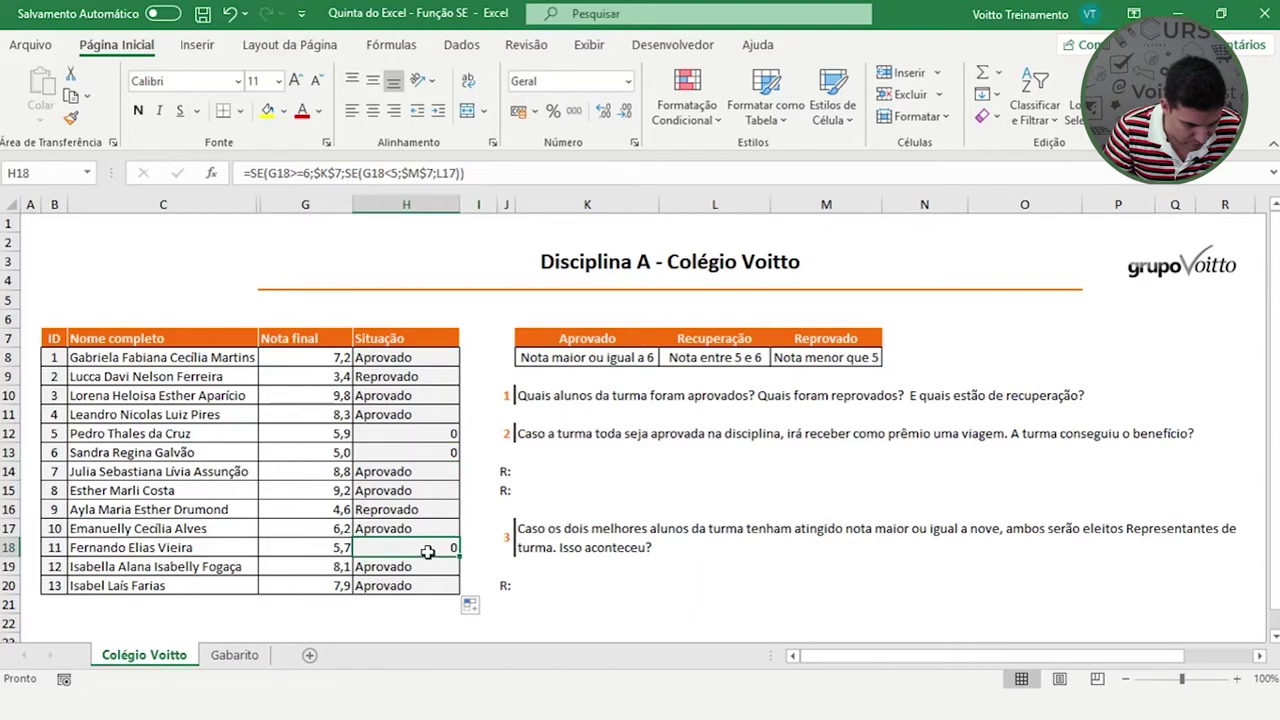
click(408, 357)
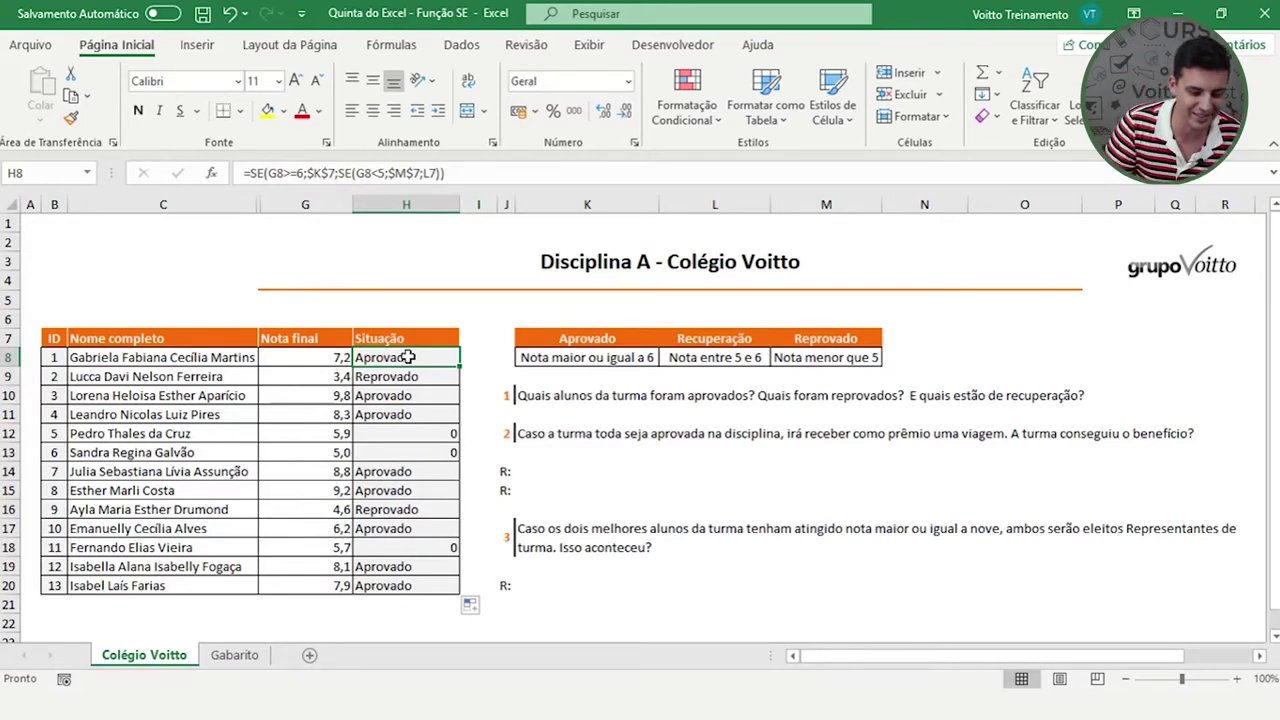
Change H8's L7 reference to $L$7 and refill the formula down through H20
double_click(408, 357)
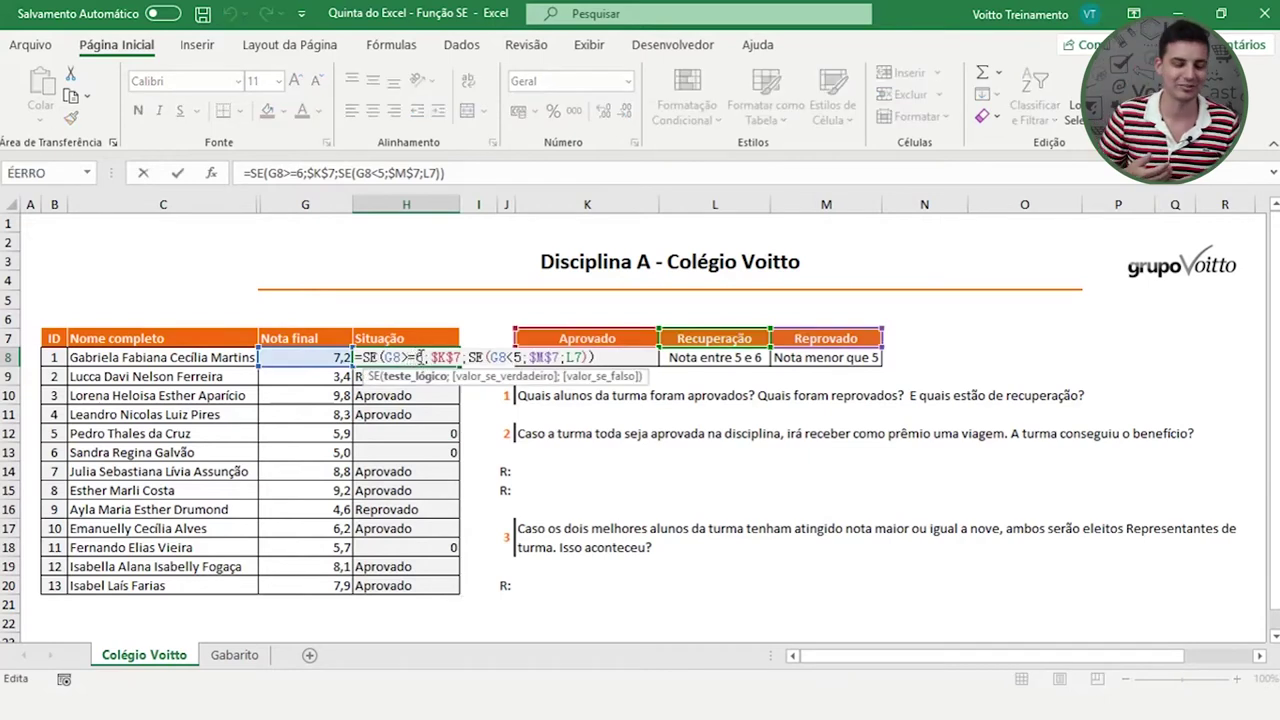
double_click(446, 357)
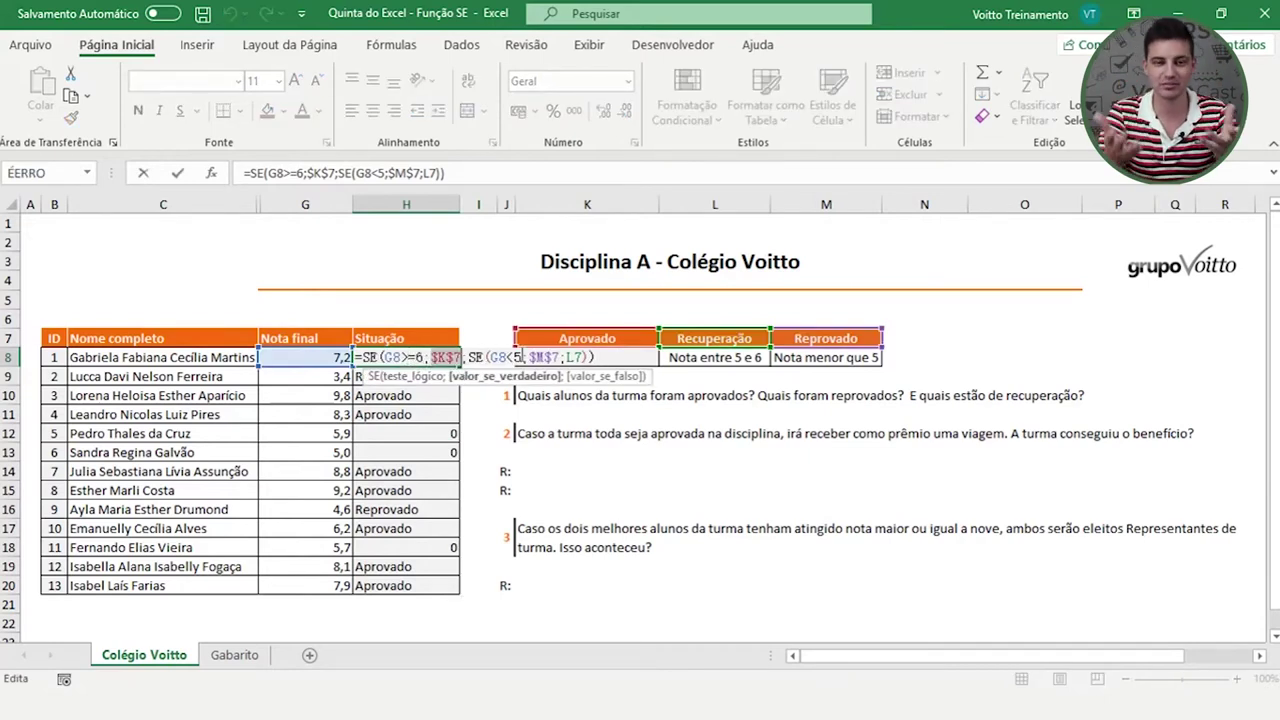
click(540, 357)
double_click(576, 357)
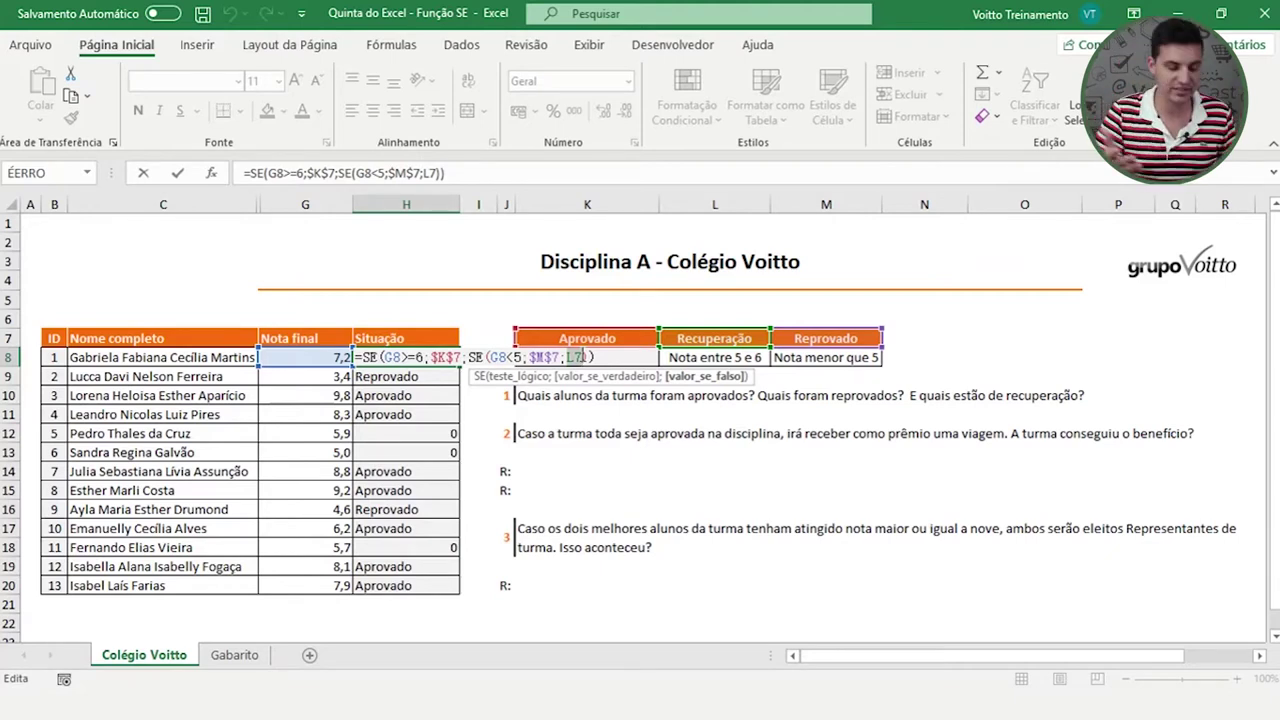
key(F4)
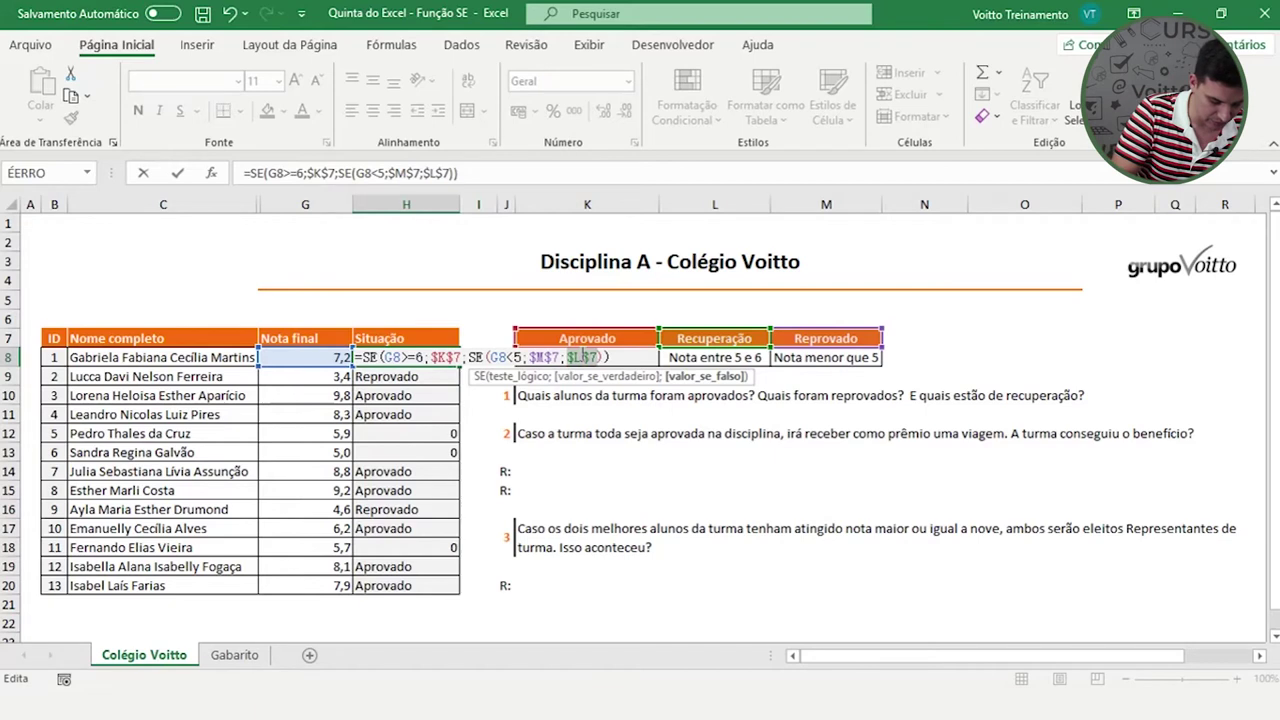
key(Return)
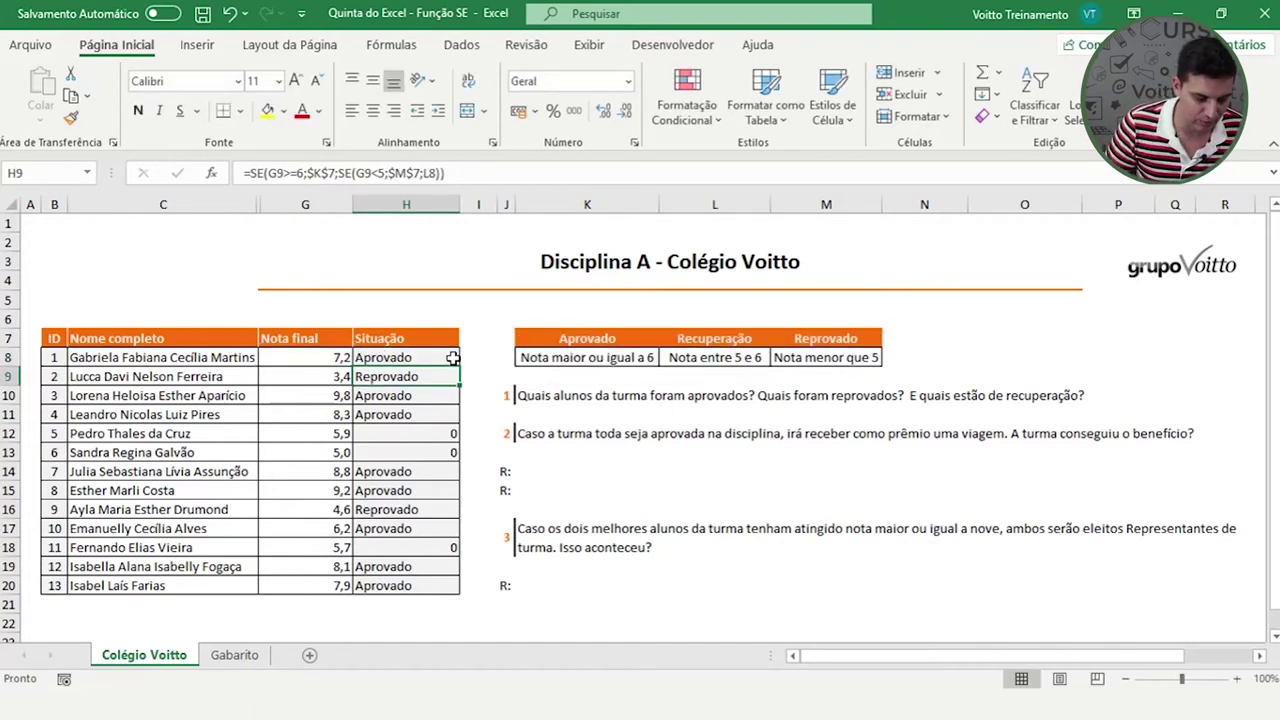
click(448, 358)
double_click(458, 366)
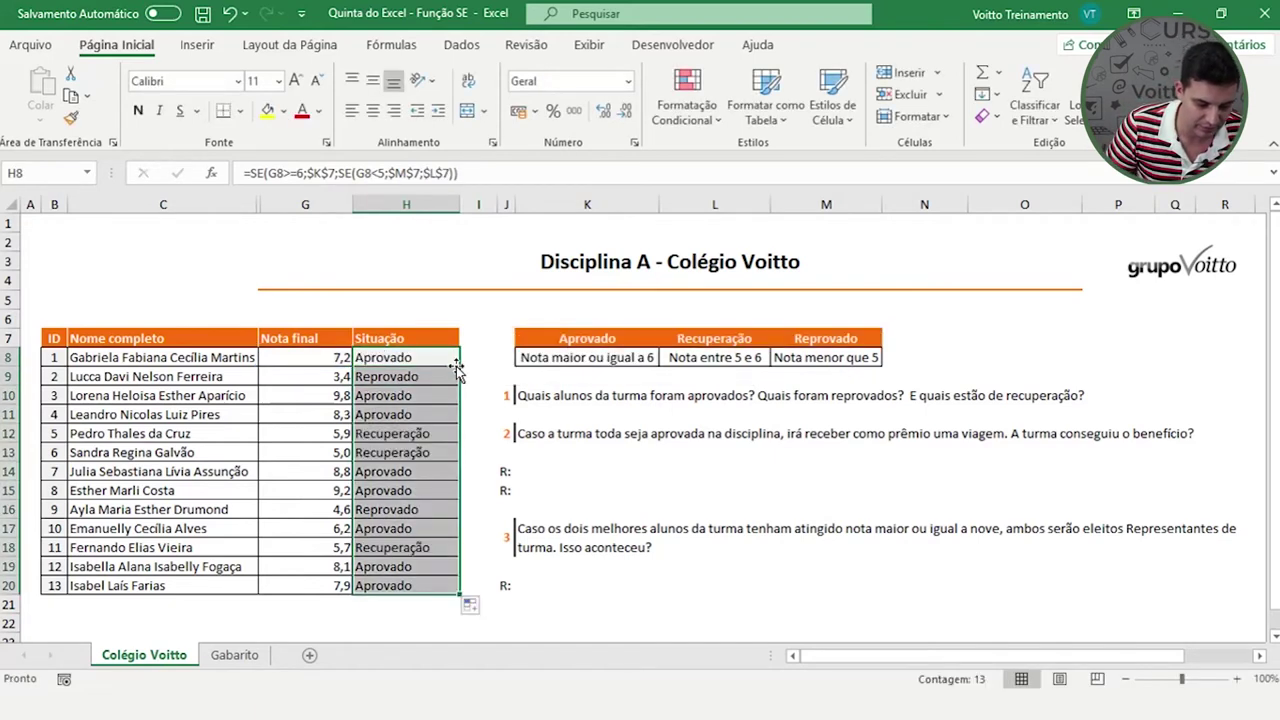
click(437, 357)
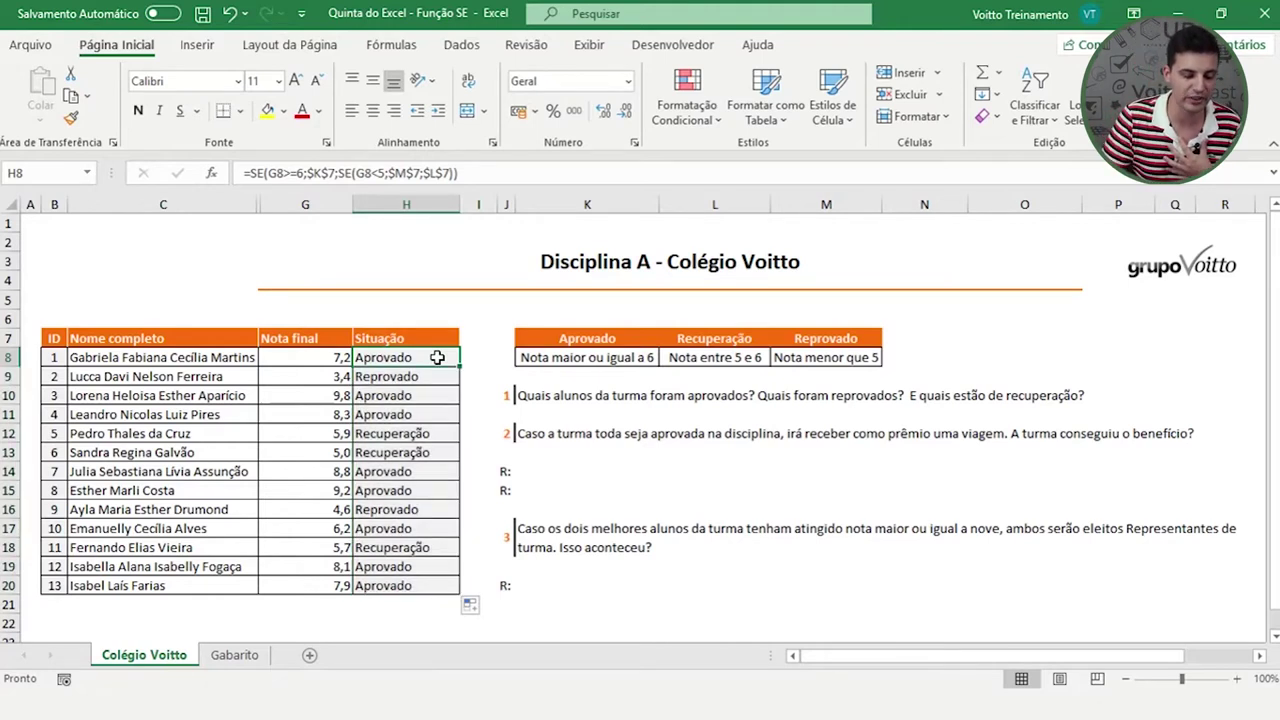
double_click(437, 357)
drag(568, 357, 600, 357)
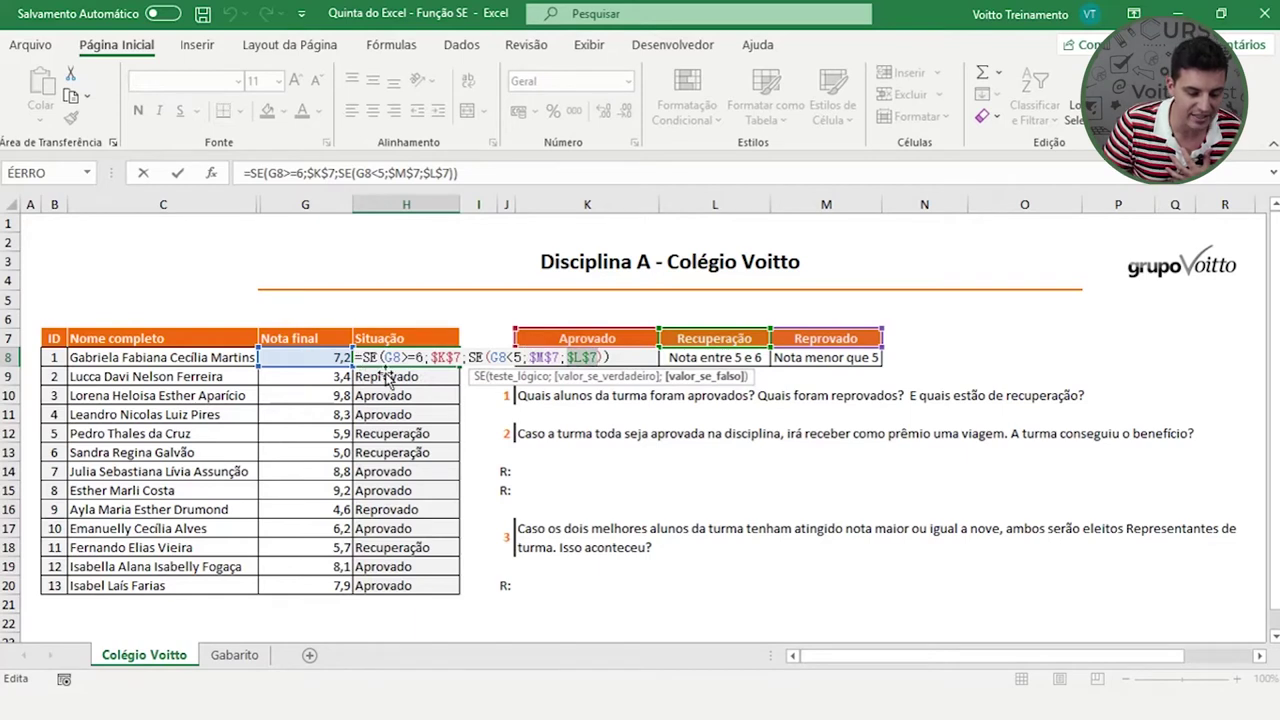
key(Return)
double_click(435, 585)
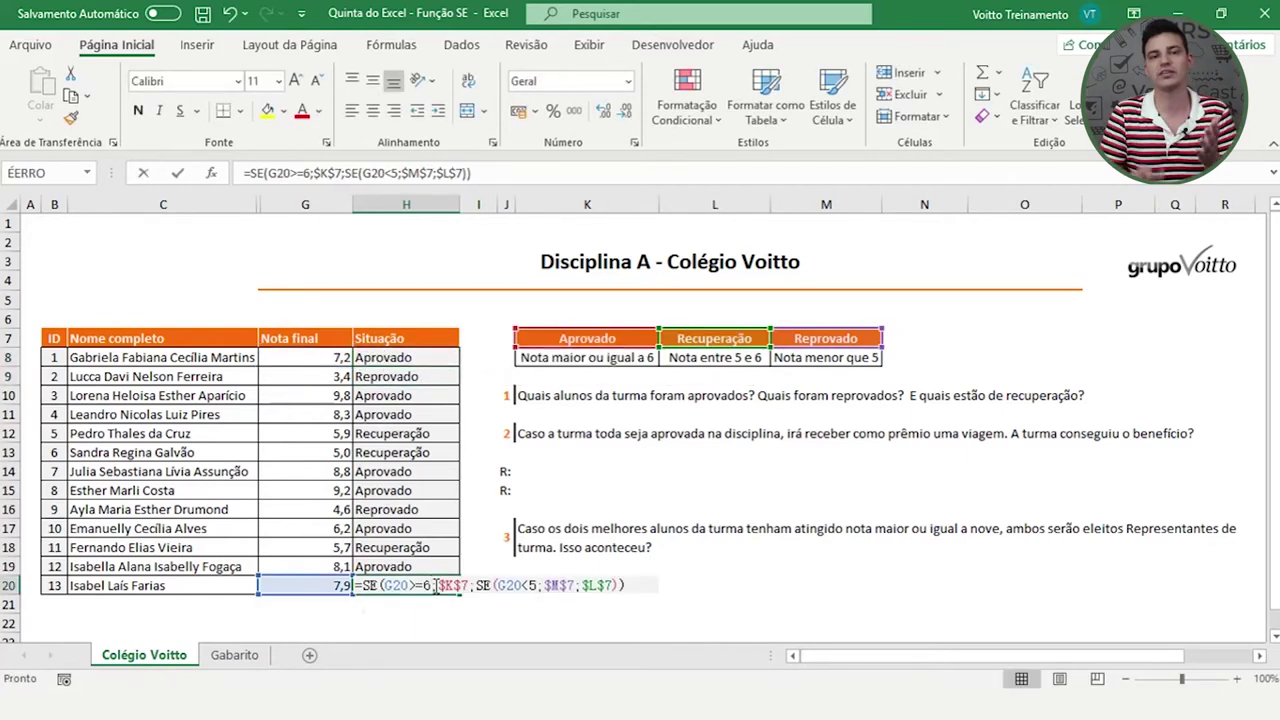
drag(584, 585, 613, 585)
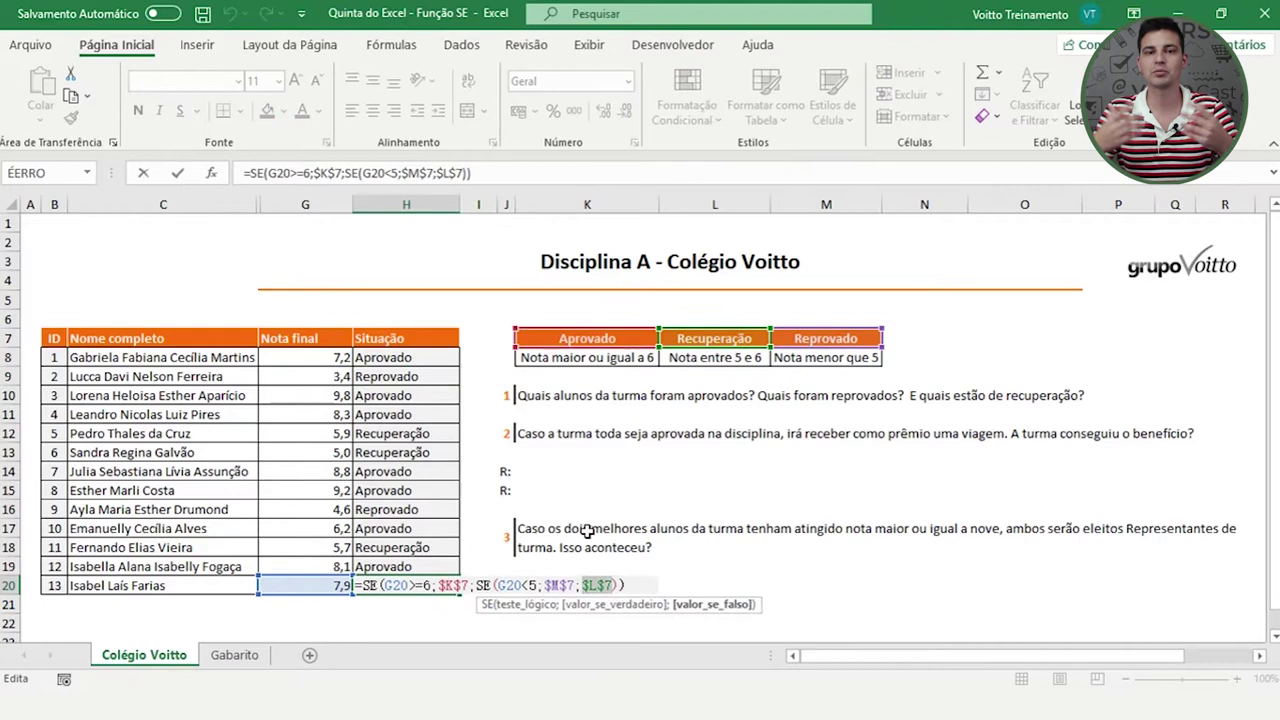
key(Return)
click(413, 357)
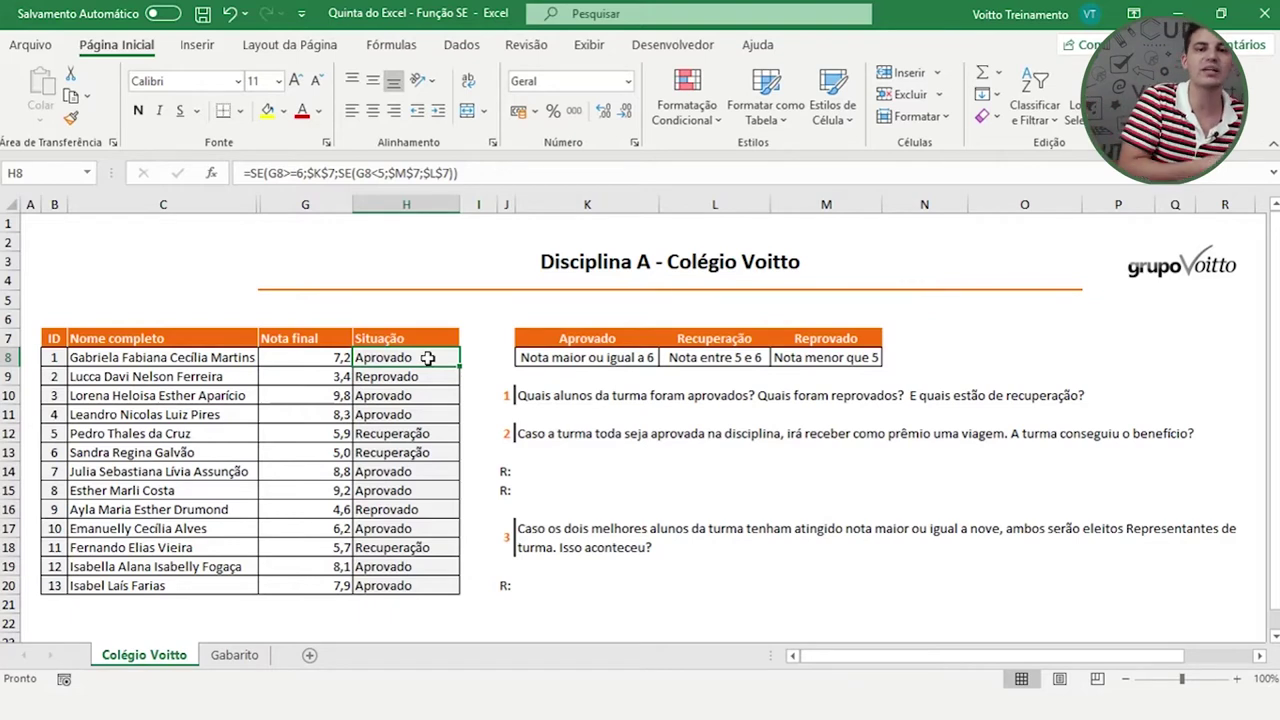
click(547, 469)
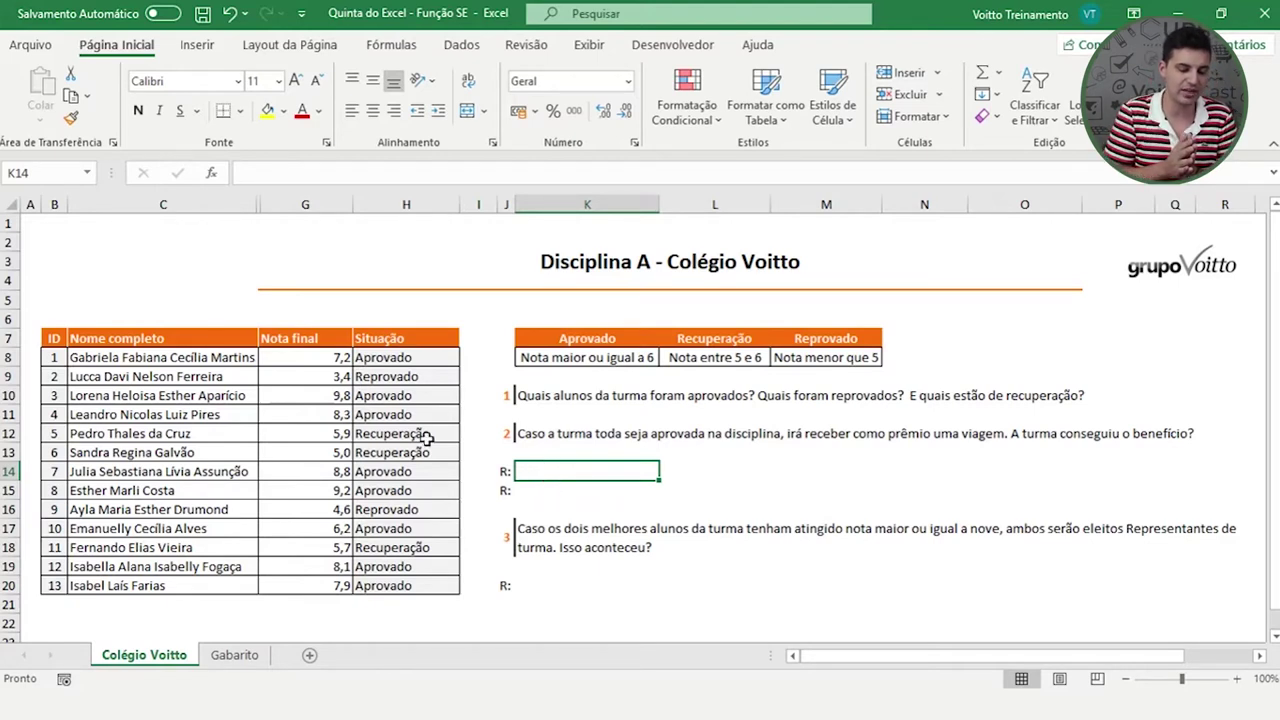
Select the H8:H20 statuses, then start K14's question 2 formula with =SE(OU(
drag(395, 357, 400, 585)
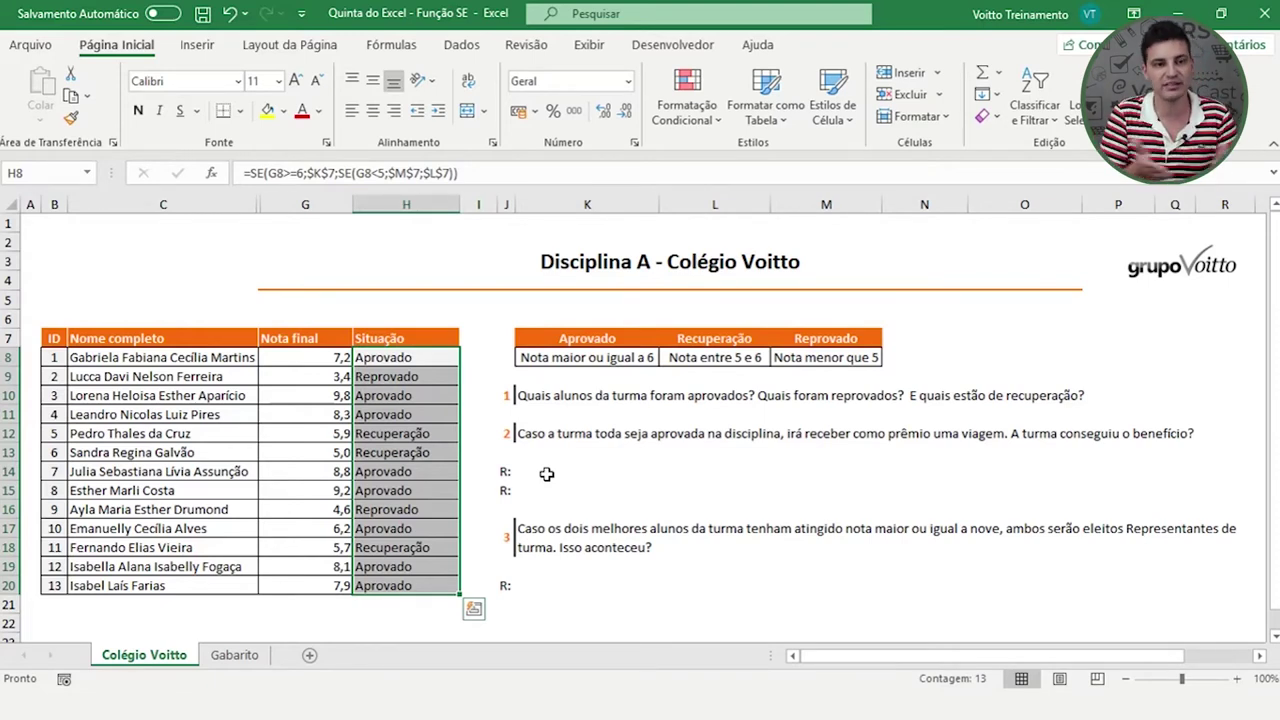
click(547, 474)
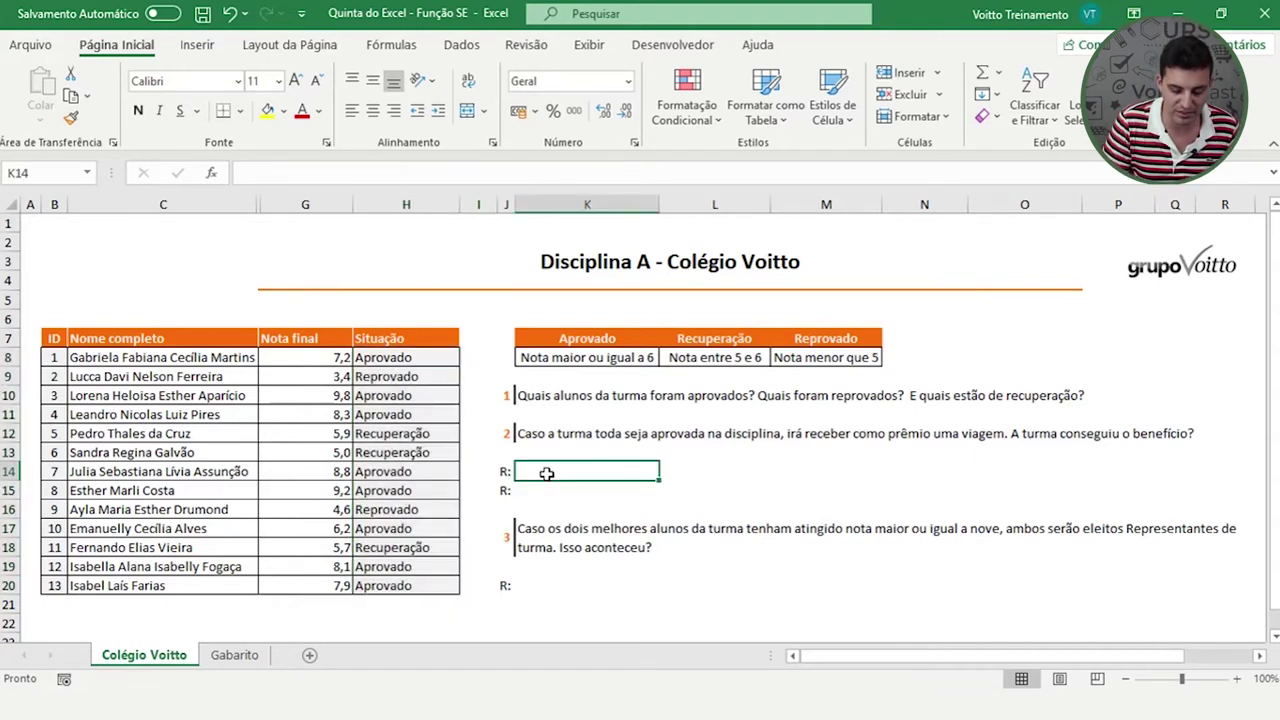
text(=se)
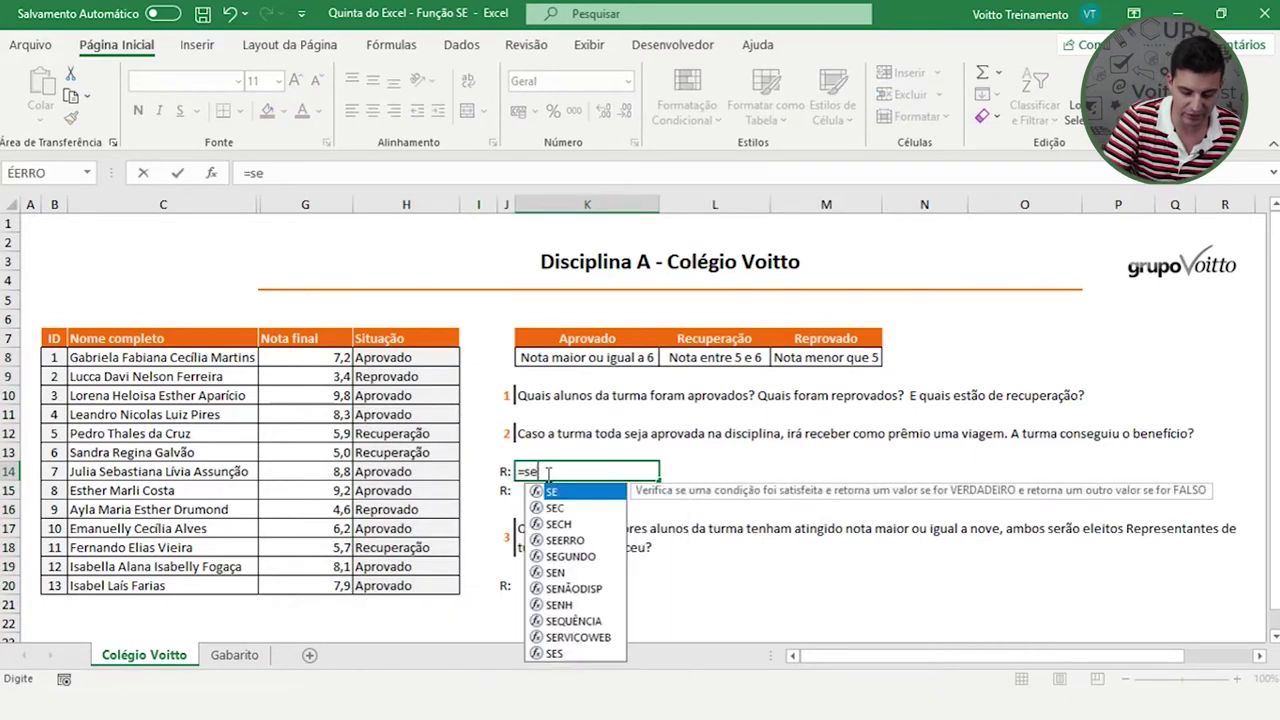
key(Tab)
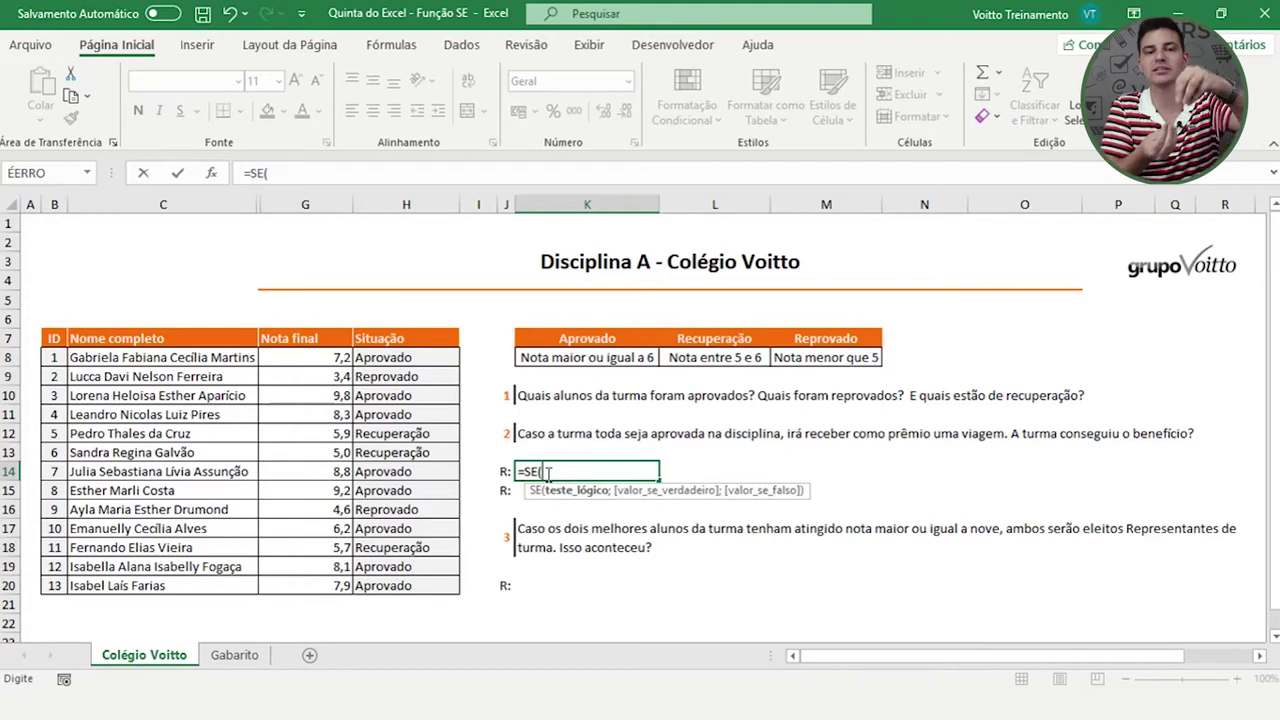
text(OU)
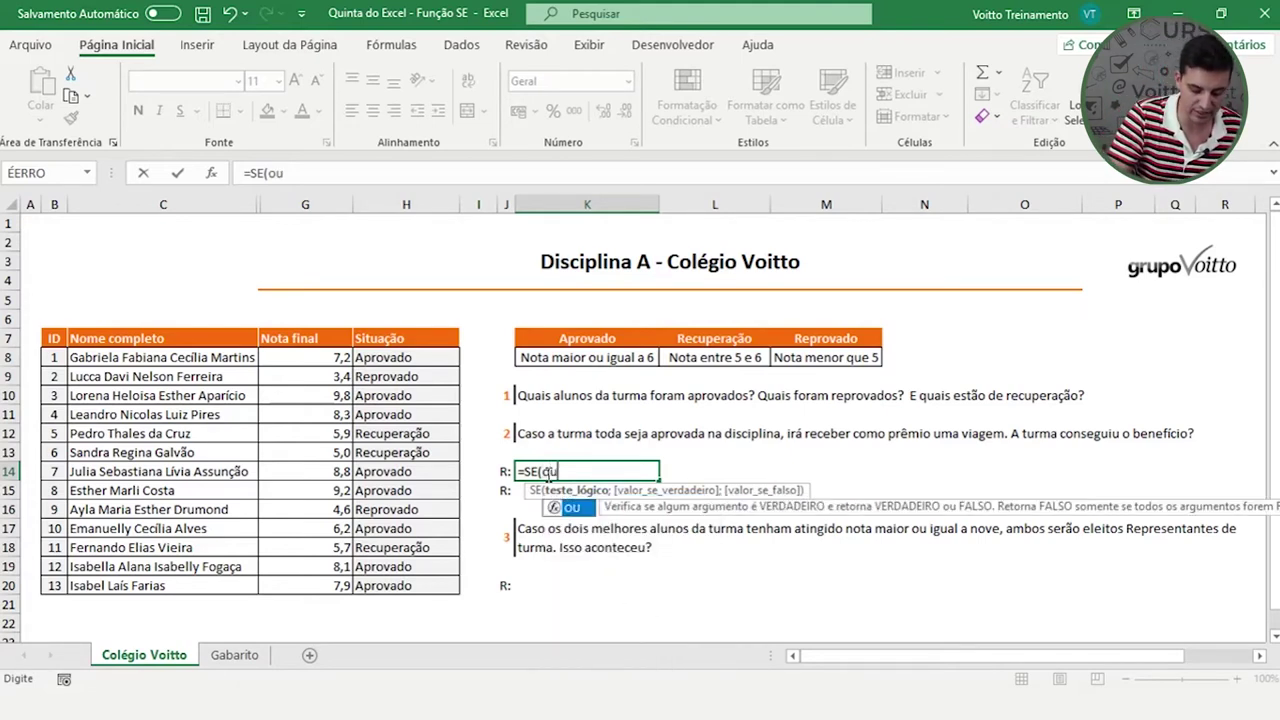
text(()
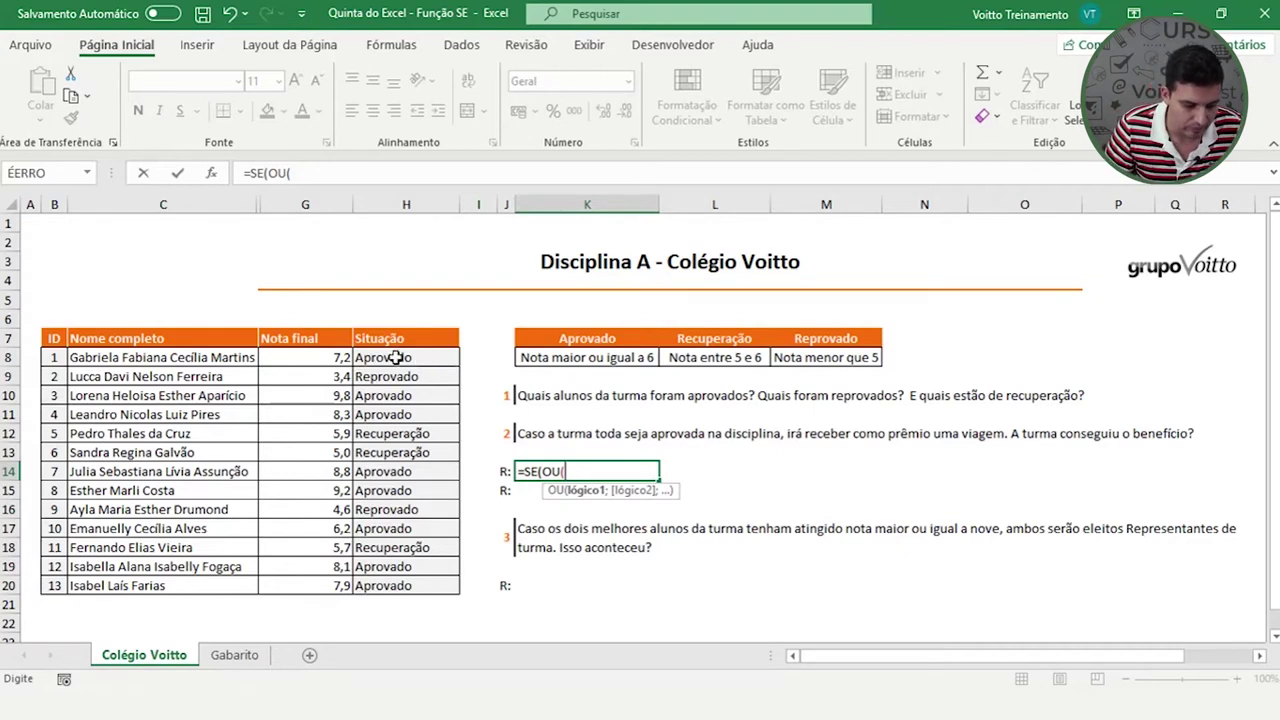
Add OU conditions comparing H8, H8 again, and H10 through H13 with Reprovado in M7
click(397, 357)
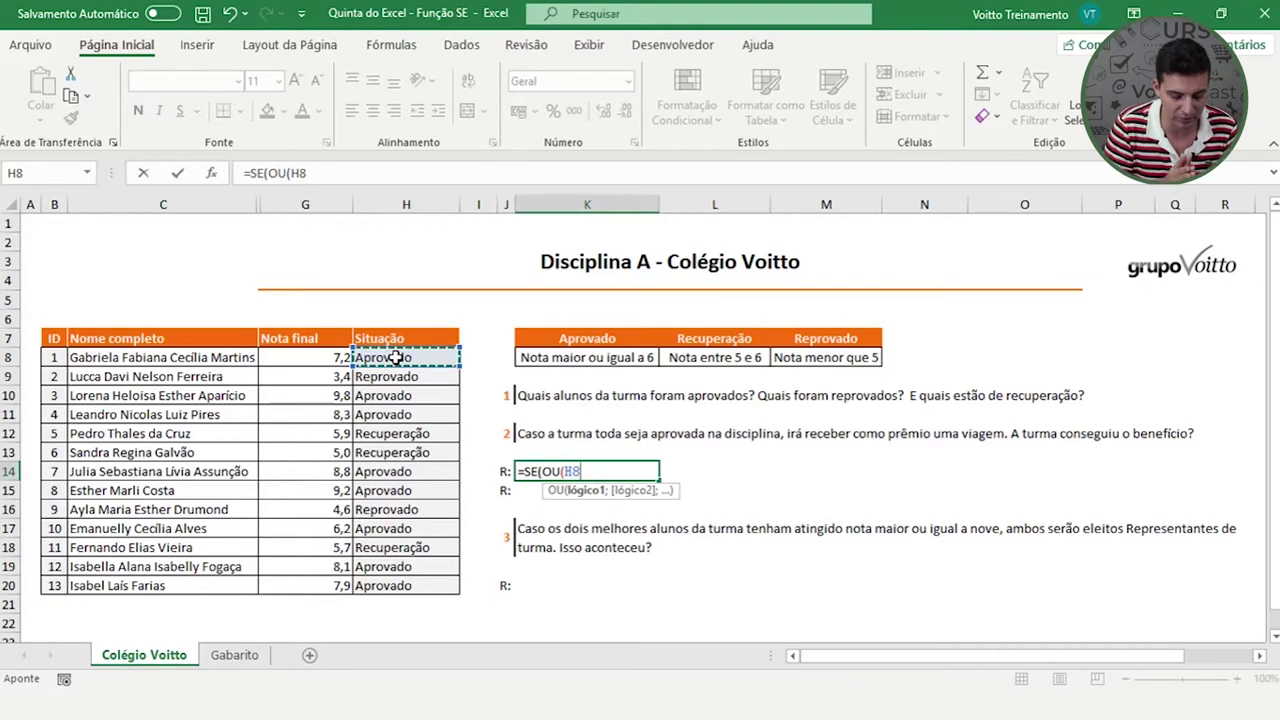
text(=)
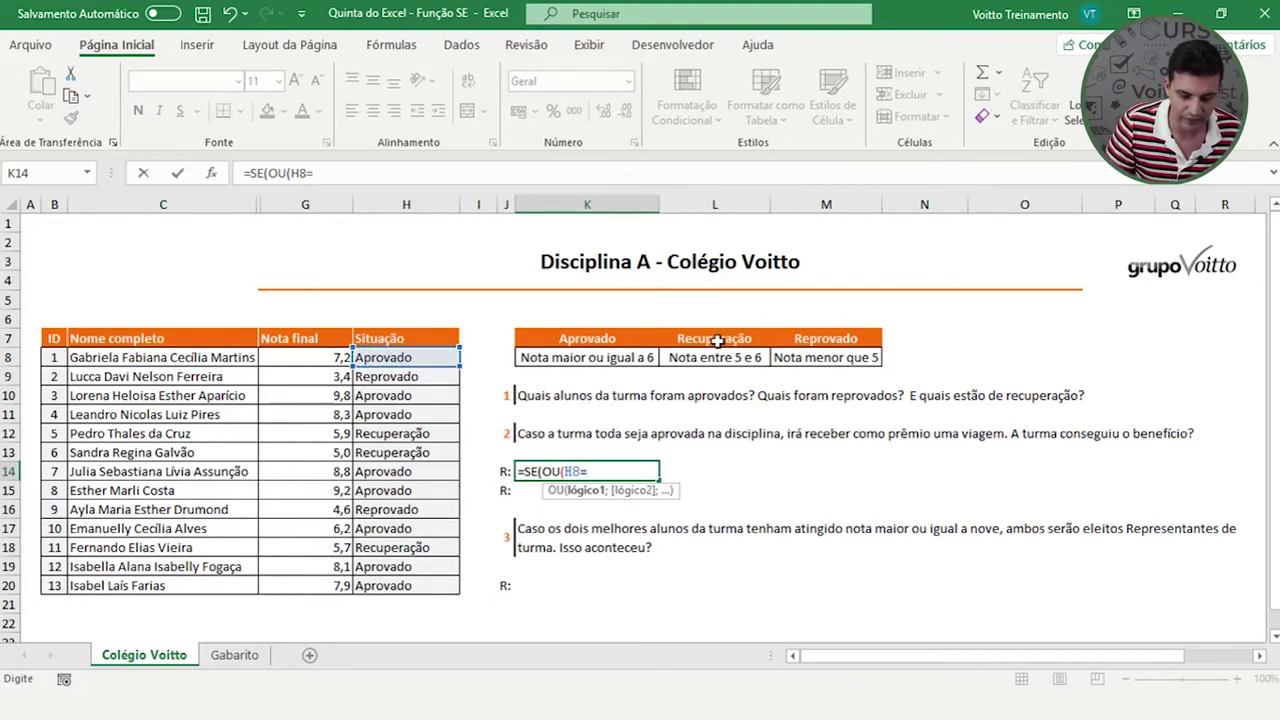
click(818, 340)
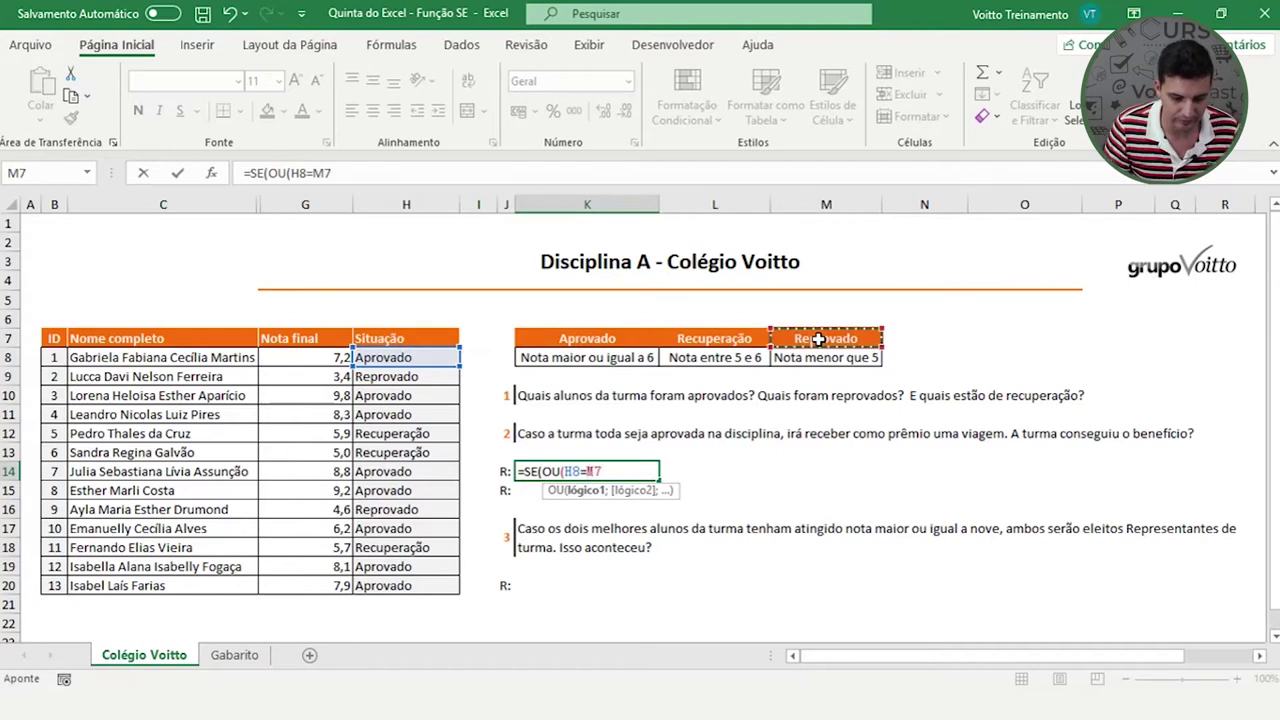
text(;)
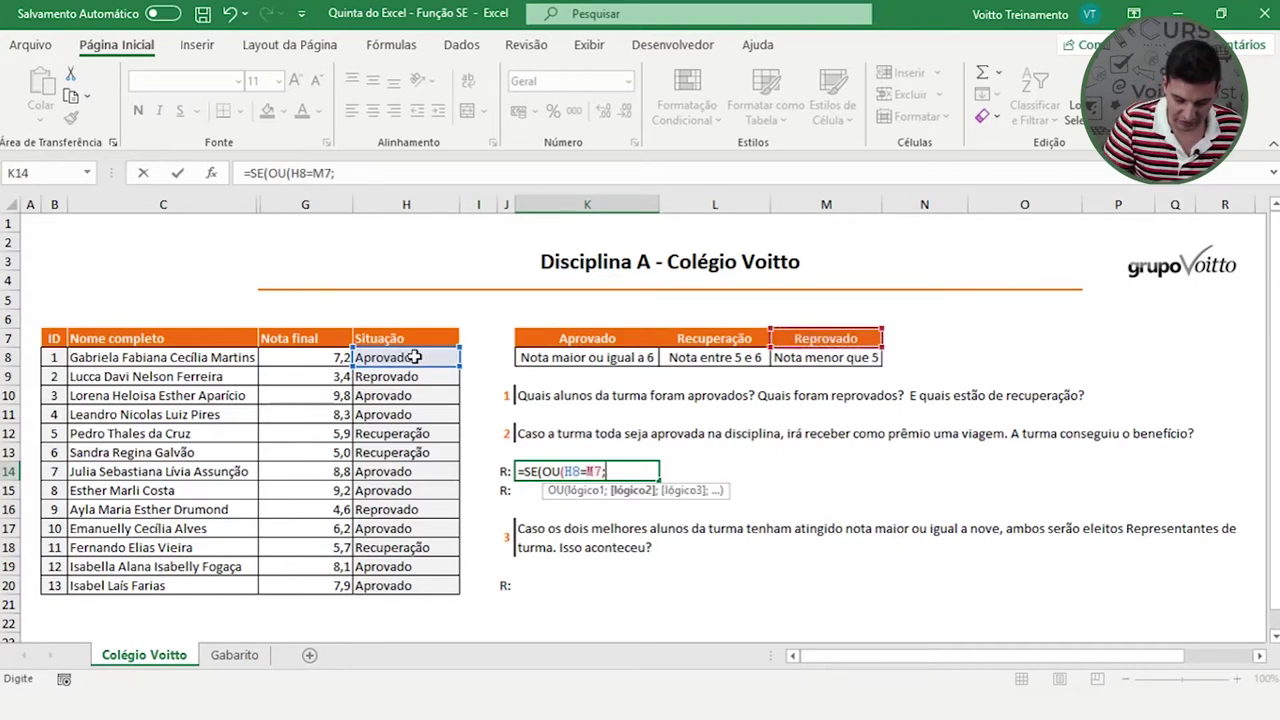
click(411, 357)
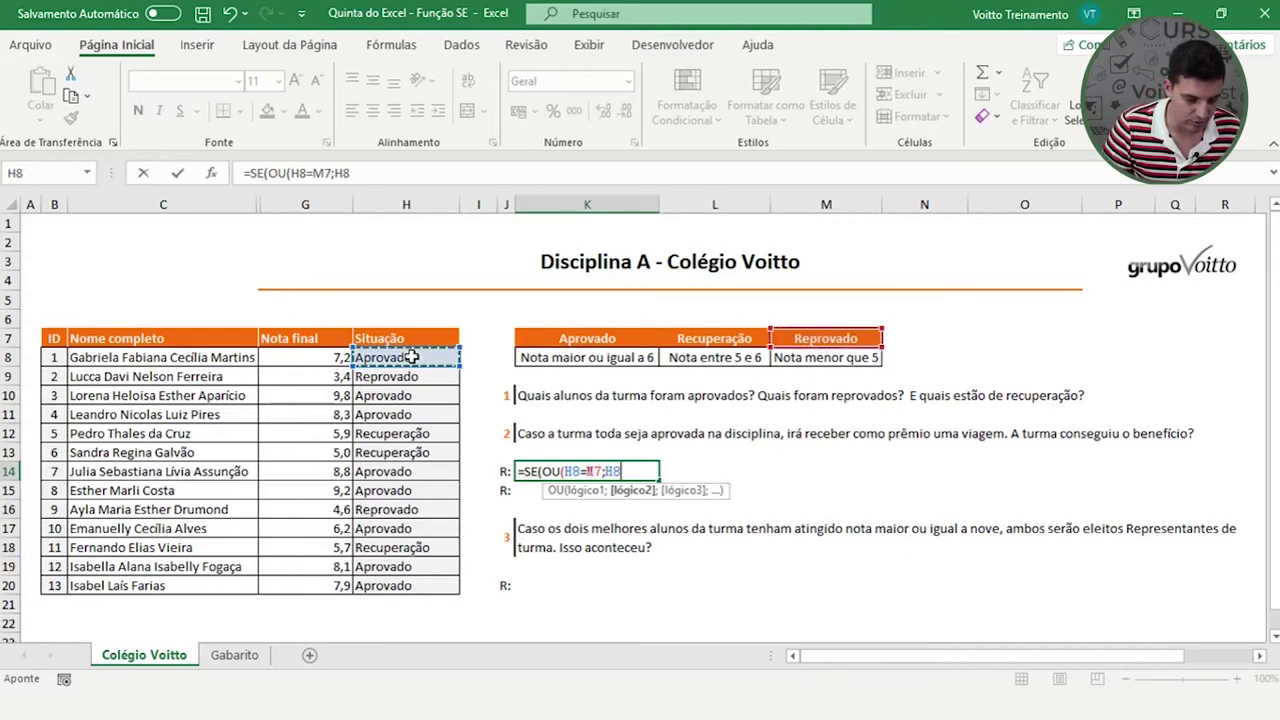
text(=)
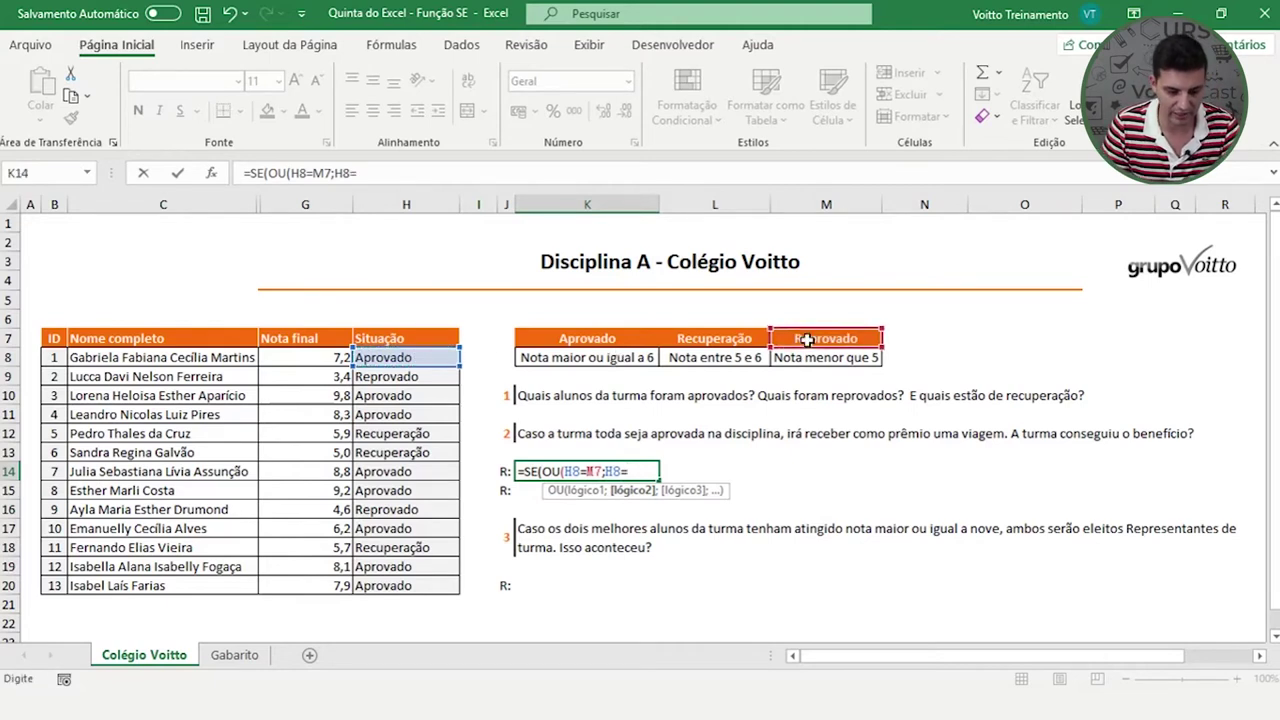
click(807, 340)
text(;)
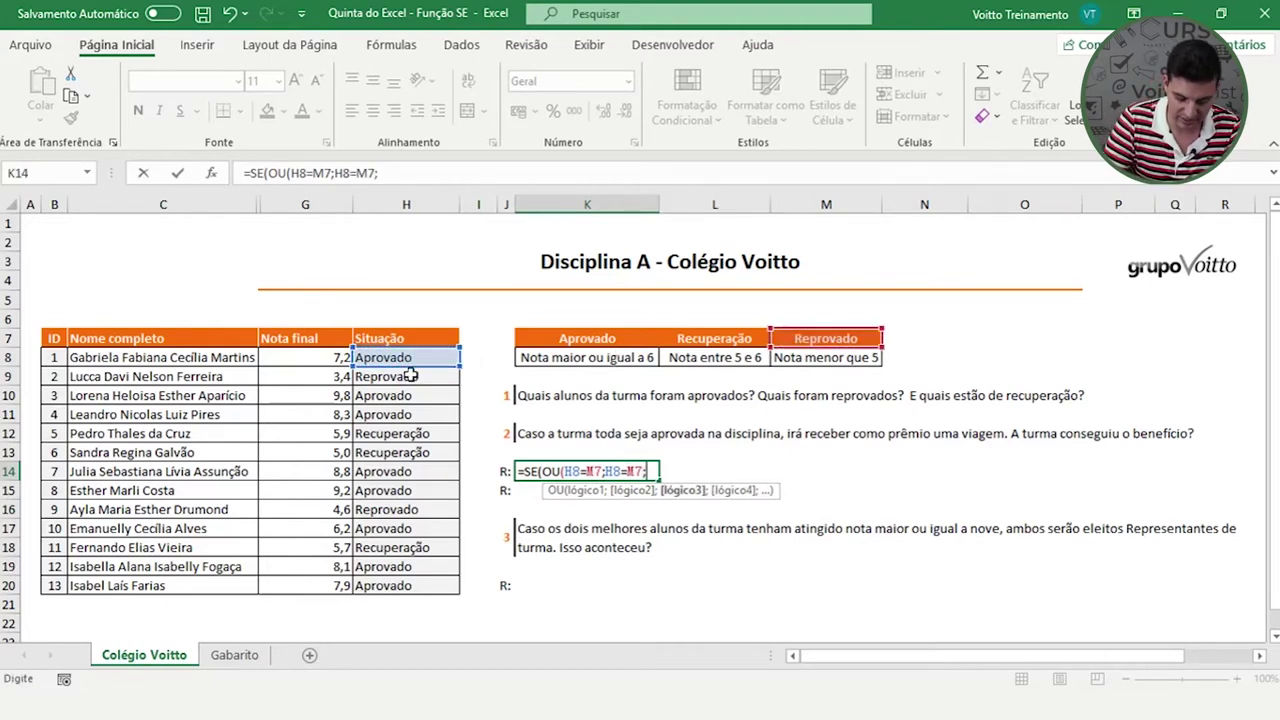
click(399, 395)
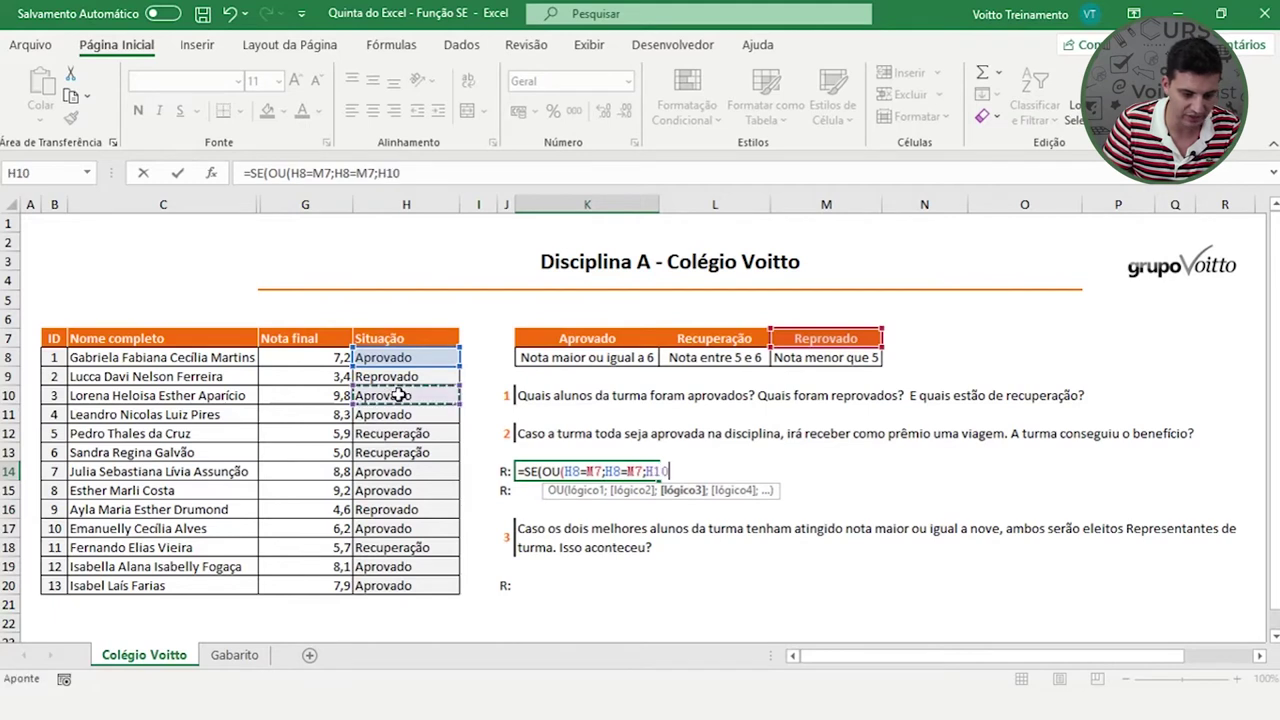
text(=)
click(805, 338)
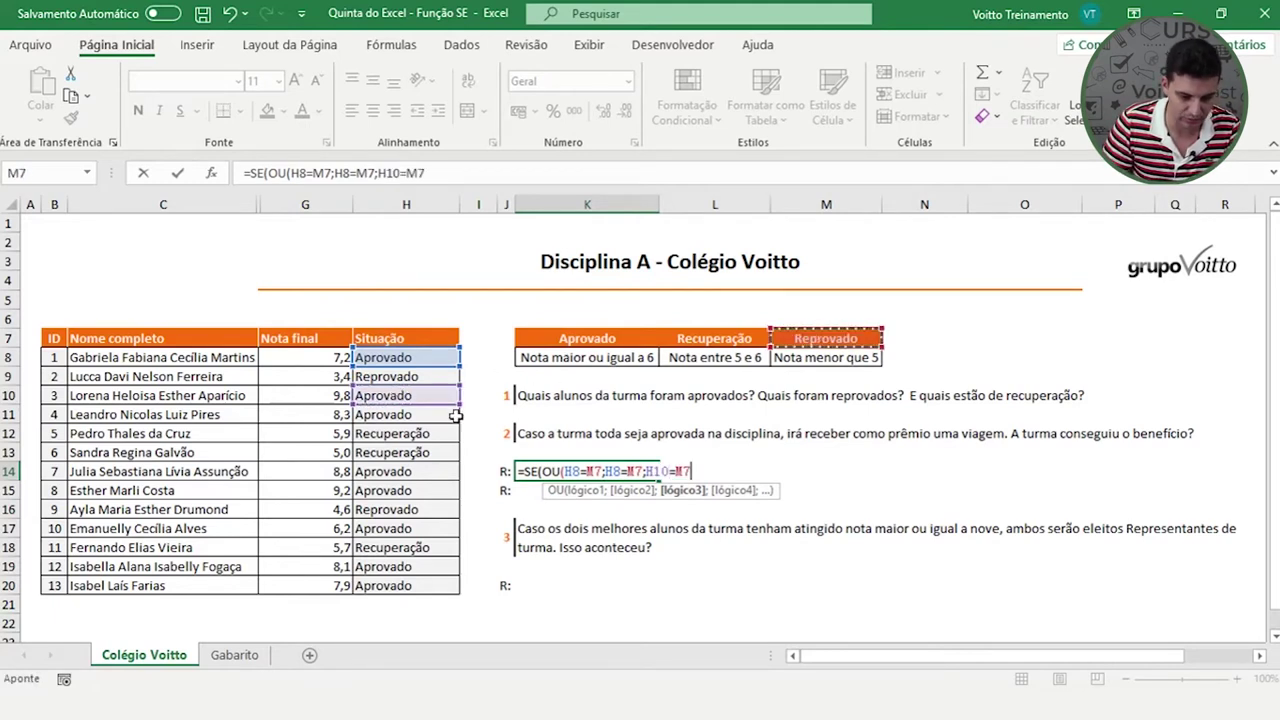
text(;)
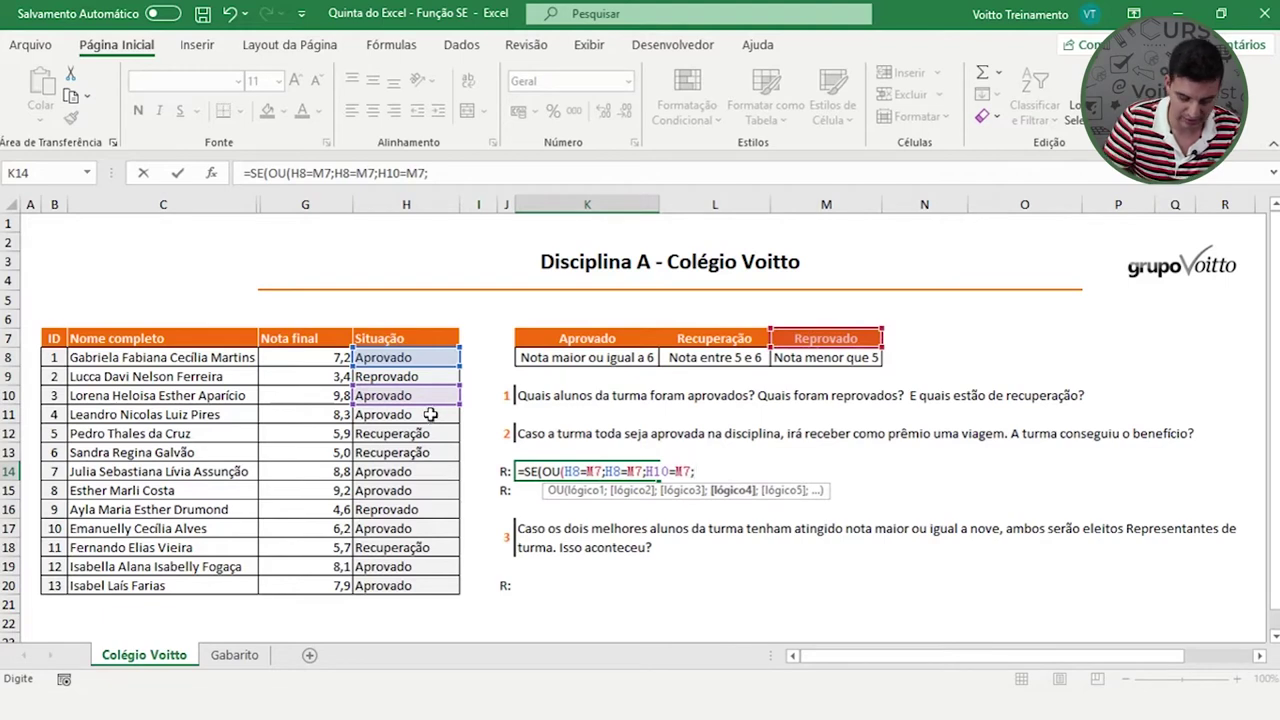
click(430, 415)
text(=)
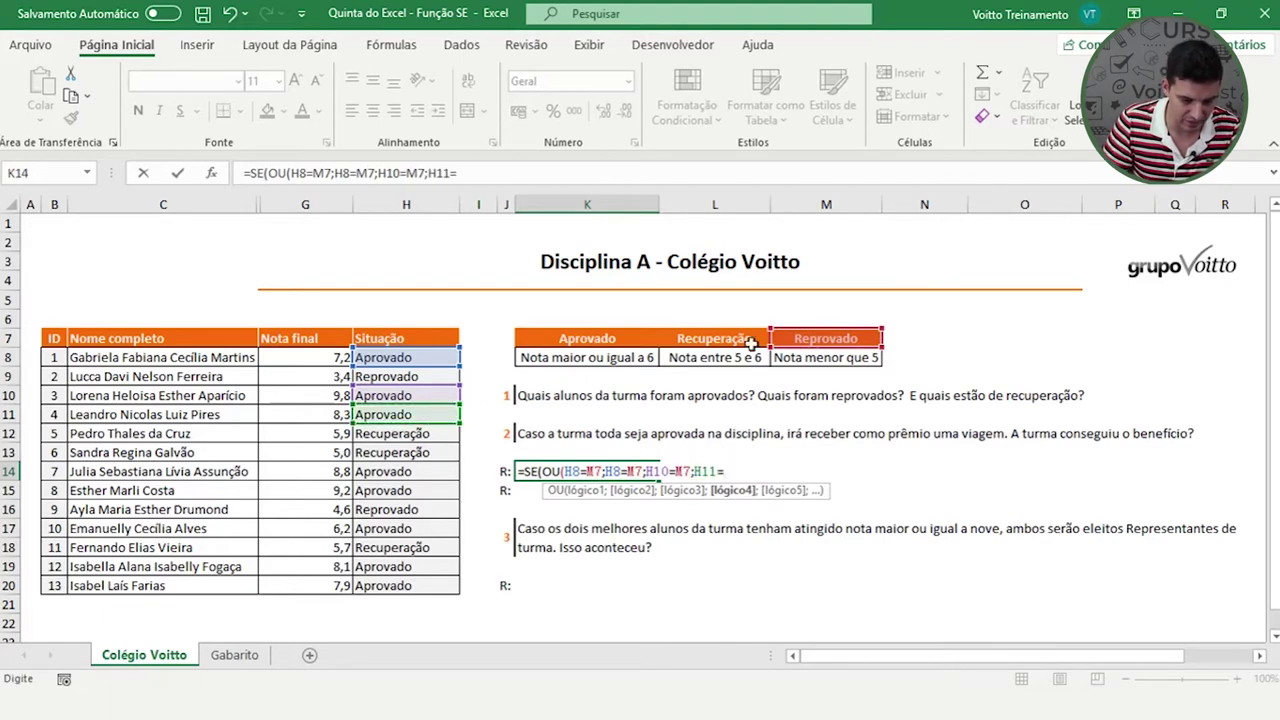
click(800, 340)
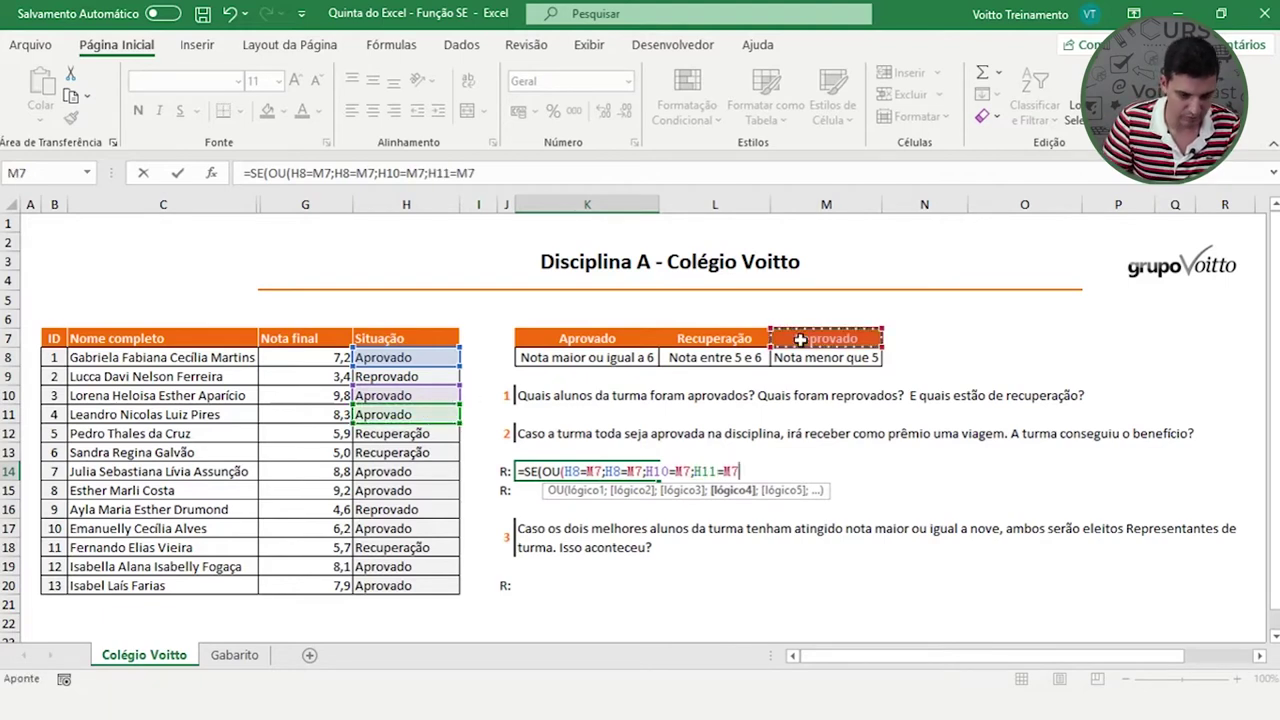
text(;)
click(420, 433)
text(=)
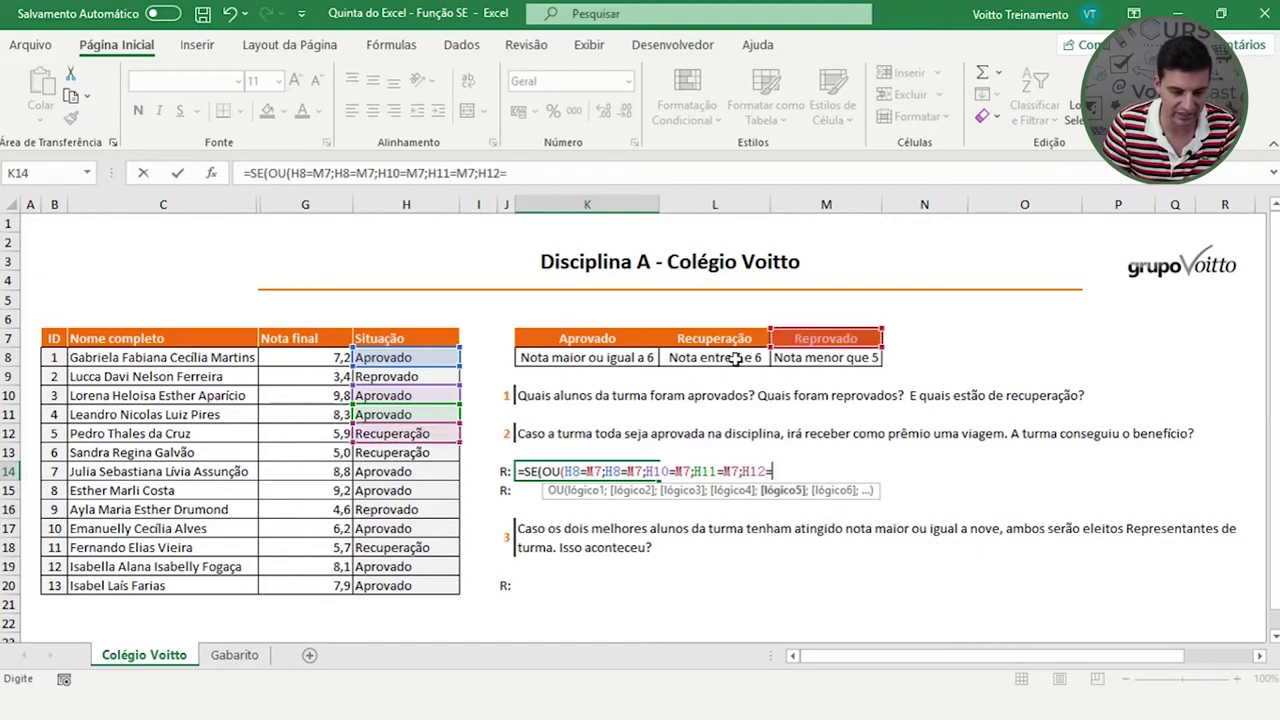
click(800, 347)
text(;)
click(415, 455)
text(=)
click(780, 343)
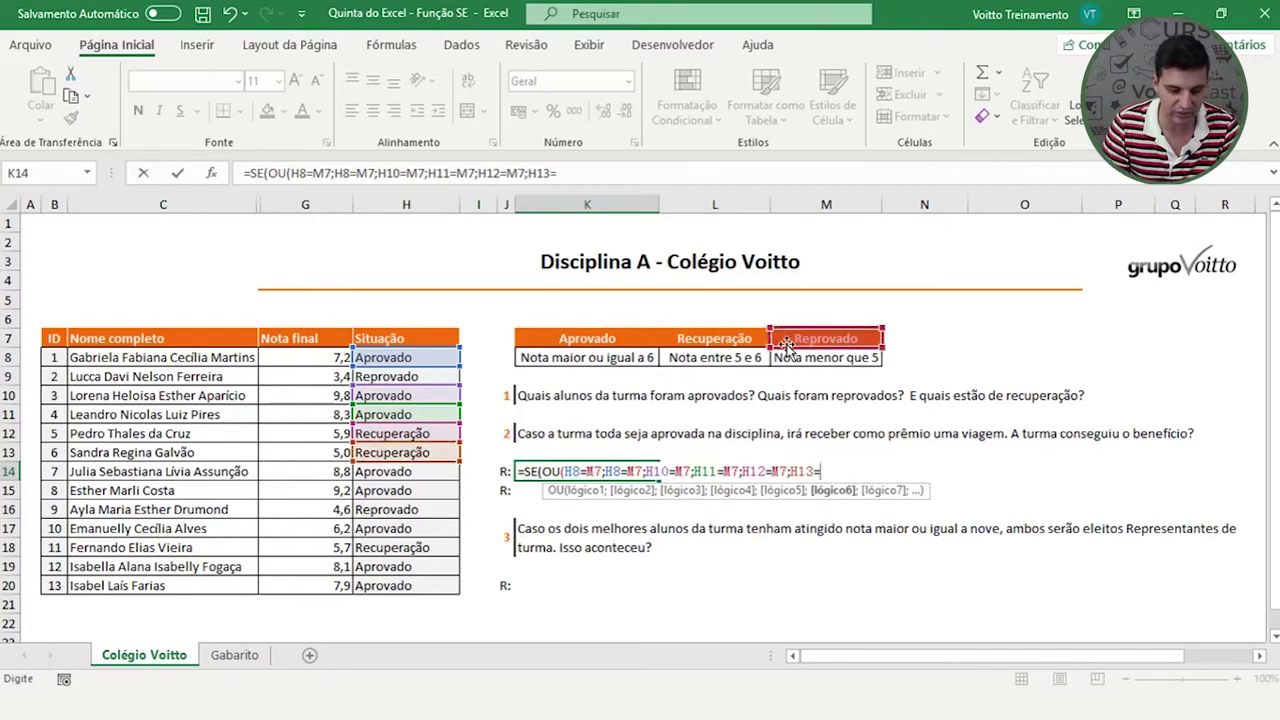
text(M7;)
Add conditions for H14 through H20 equal to M7, then correct the duplicated H8 reference to H9
click(415, 471)
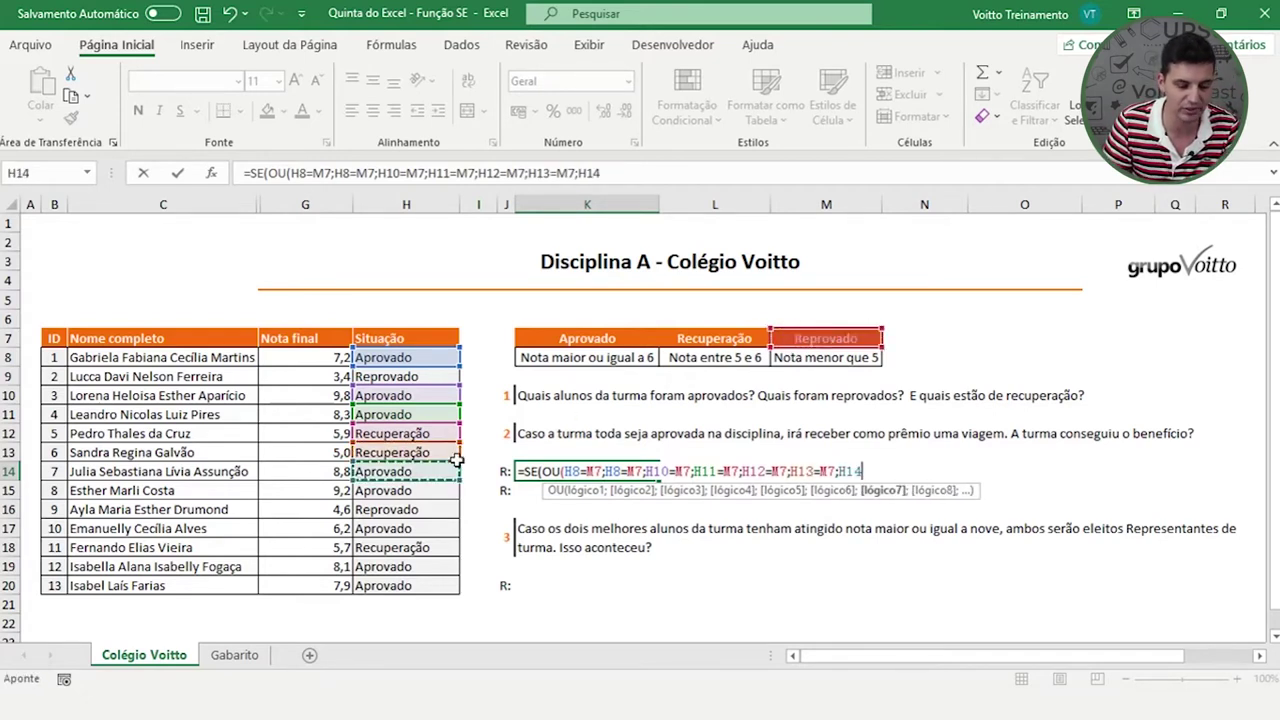
text(=)
click(792, 338)
text(;)
click(415, 490)
text(=)
click(802, 340)
text(;)
click(410, 509)
text(=)
click(806, 340)
text(;)
click(410, 528)
text(=)
click(836, 338)
text(;)
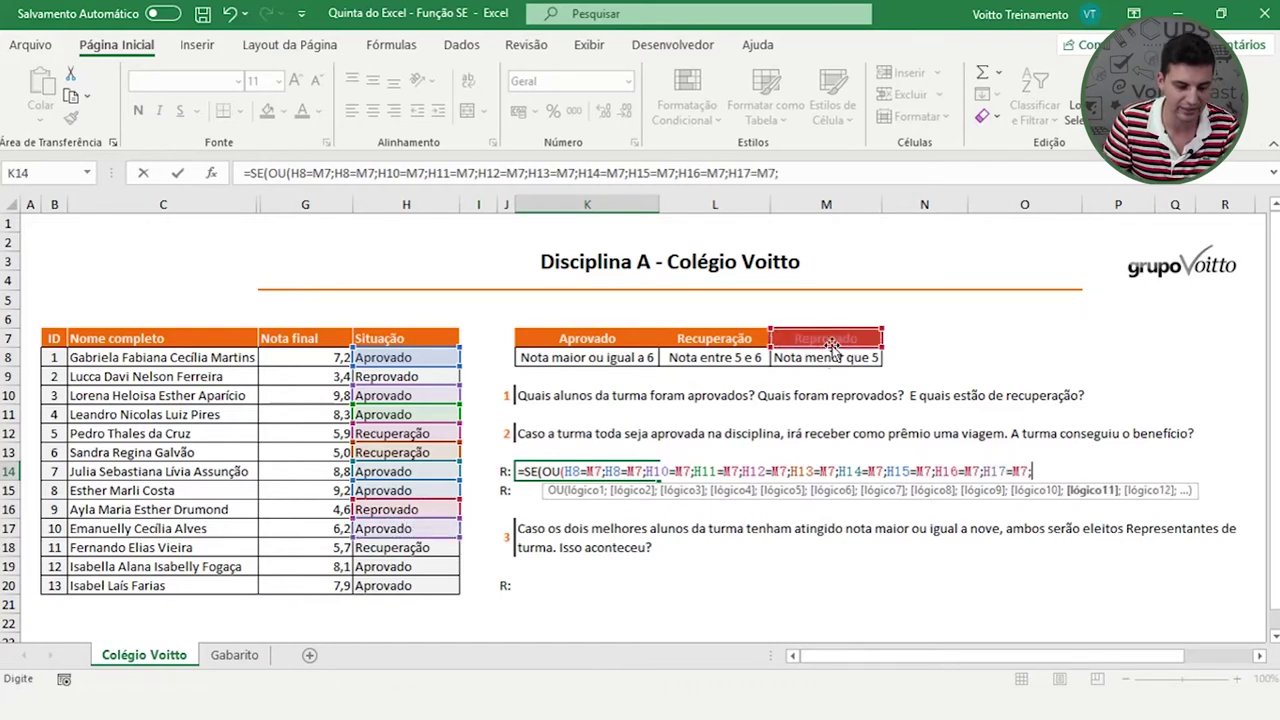
click(424, 548)
text(=)
click(806, 340)
text(;)
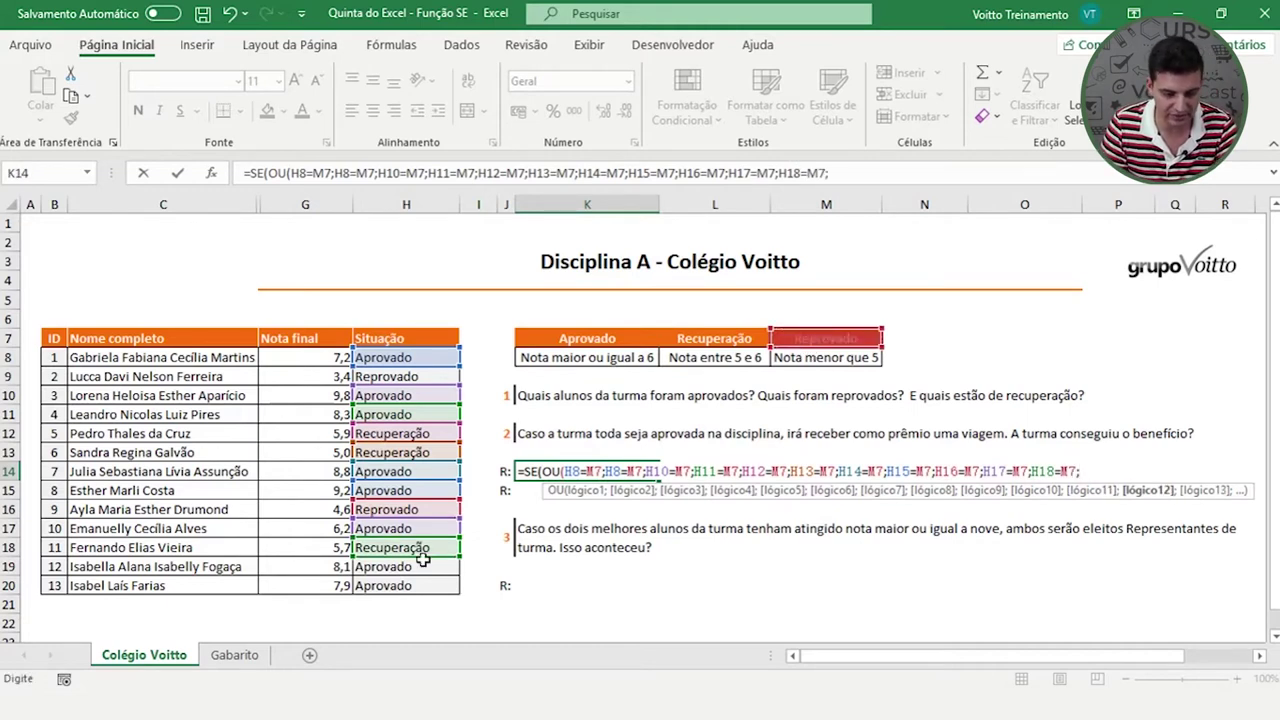
click(415, 566)
text(=)
click(806, 340)
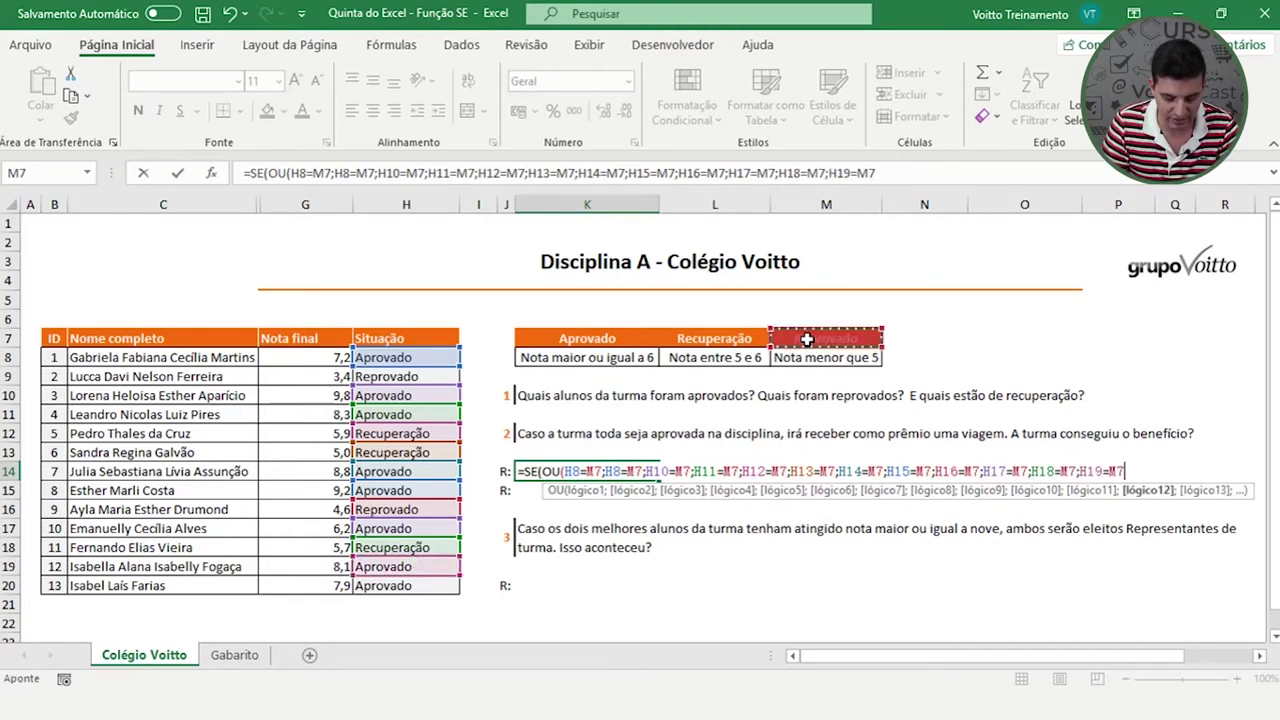
text(;)
click(414, 585)
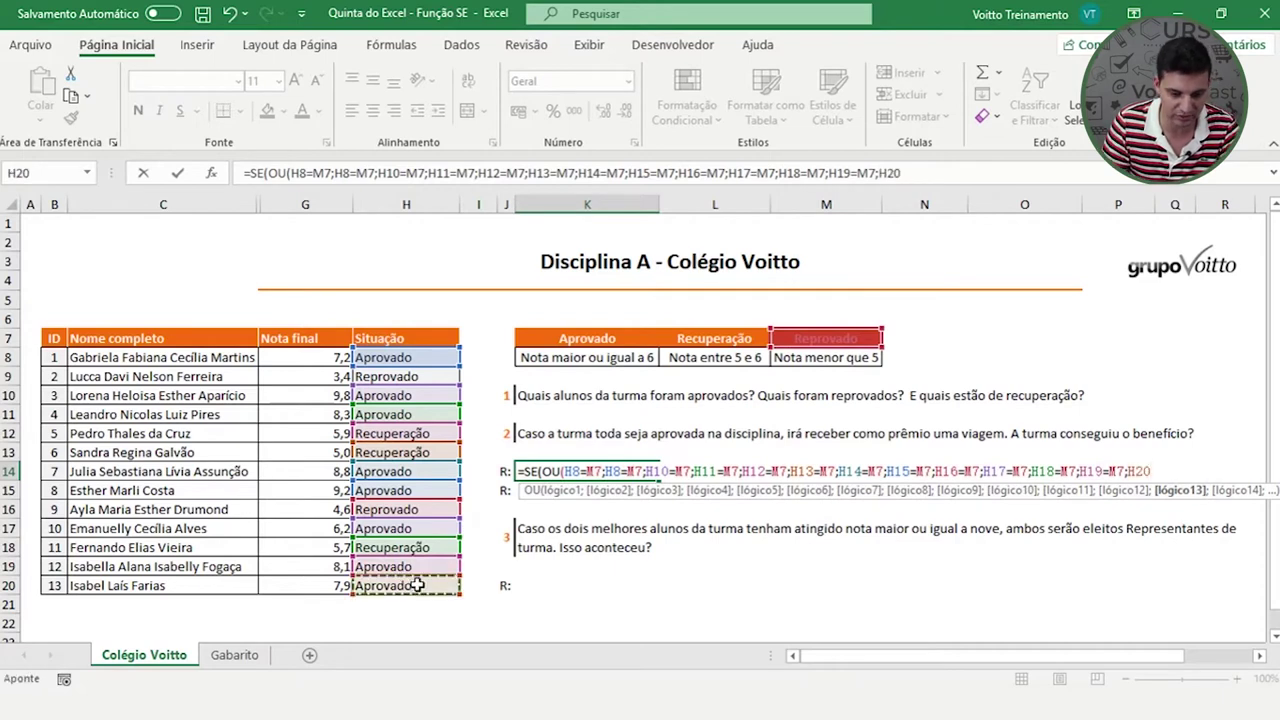
text(=)
click(808, 343)
text(;)
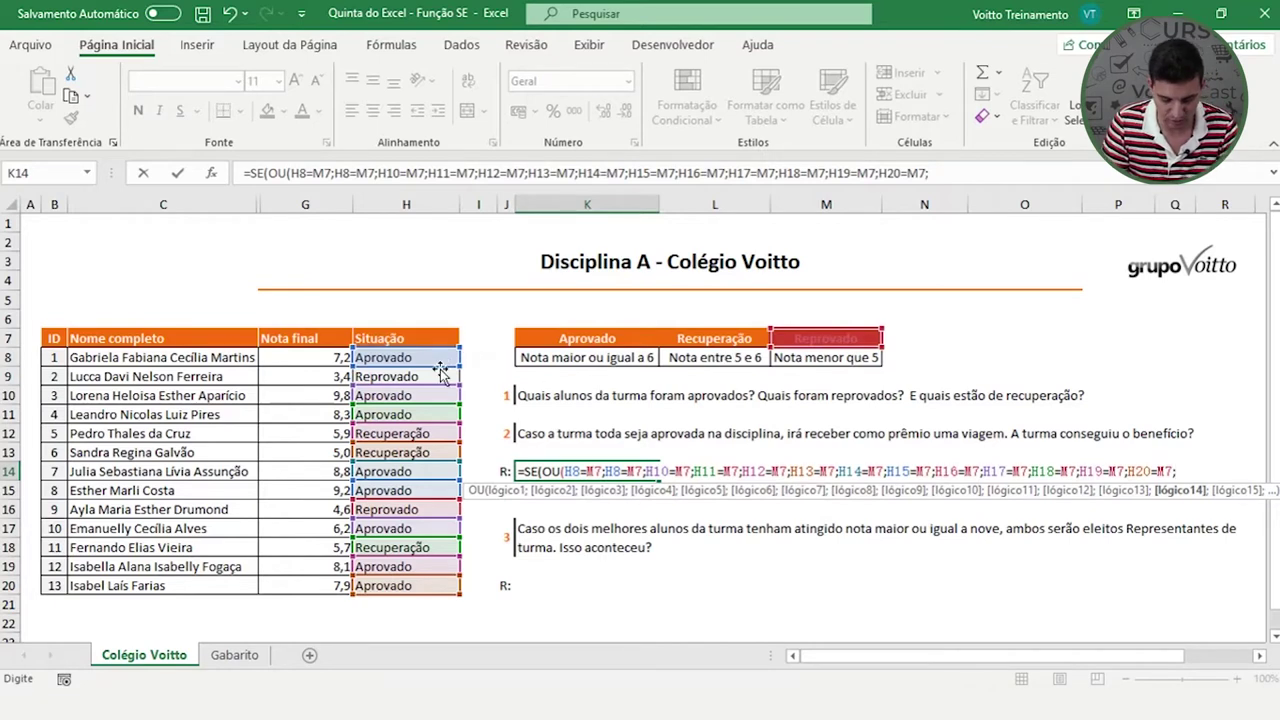
drag(474, 353, 444, 376)
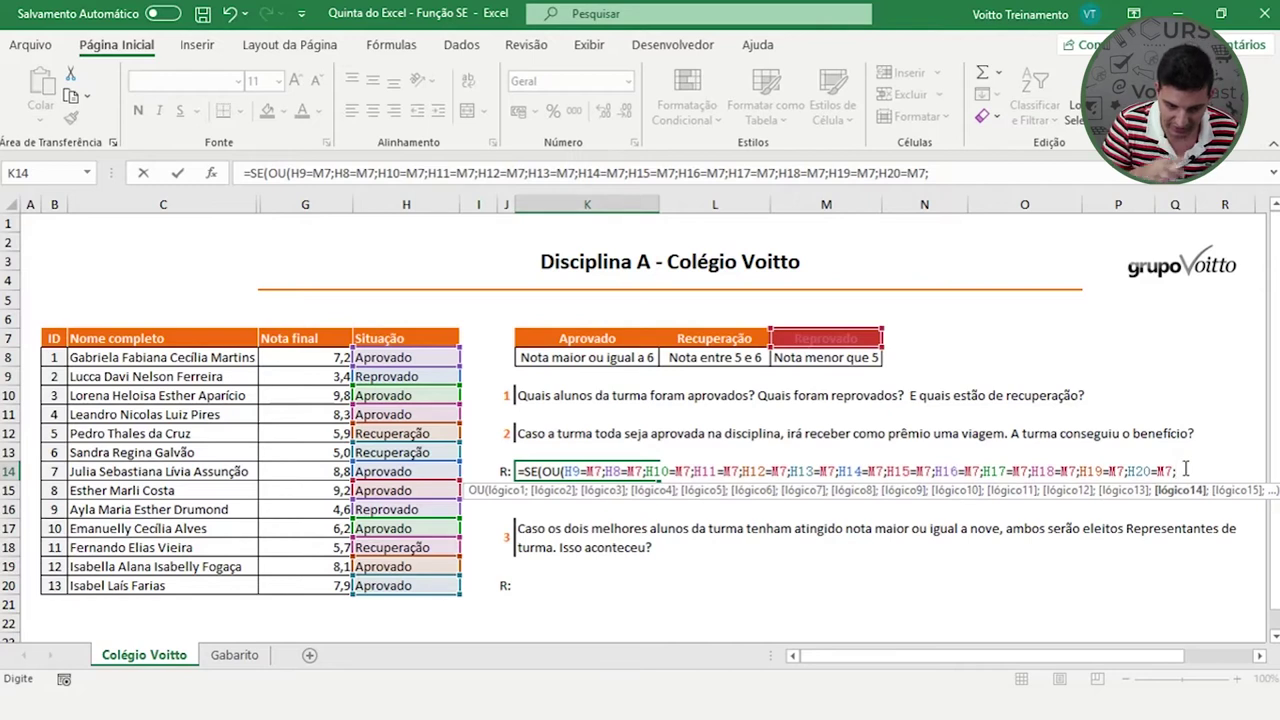
Close the OU test, return "Não" if true and "Sim" otherwise, and confirm K14
key(BackSpace)
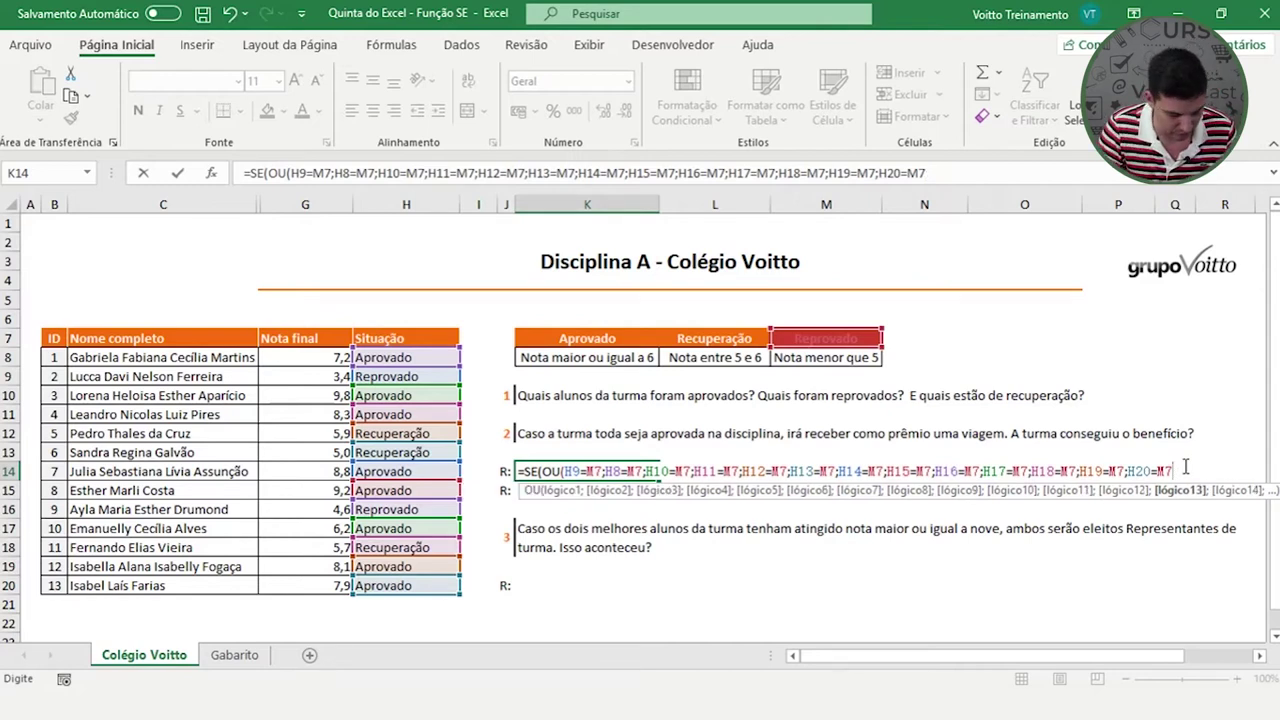
text())
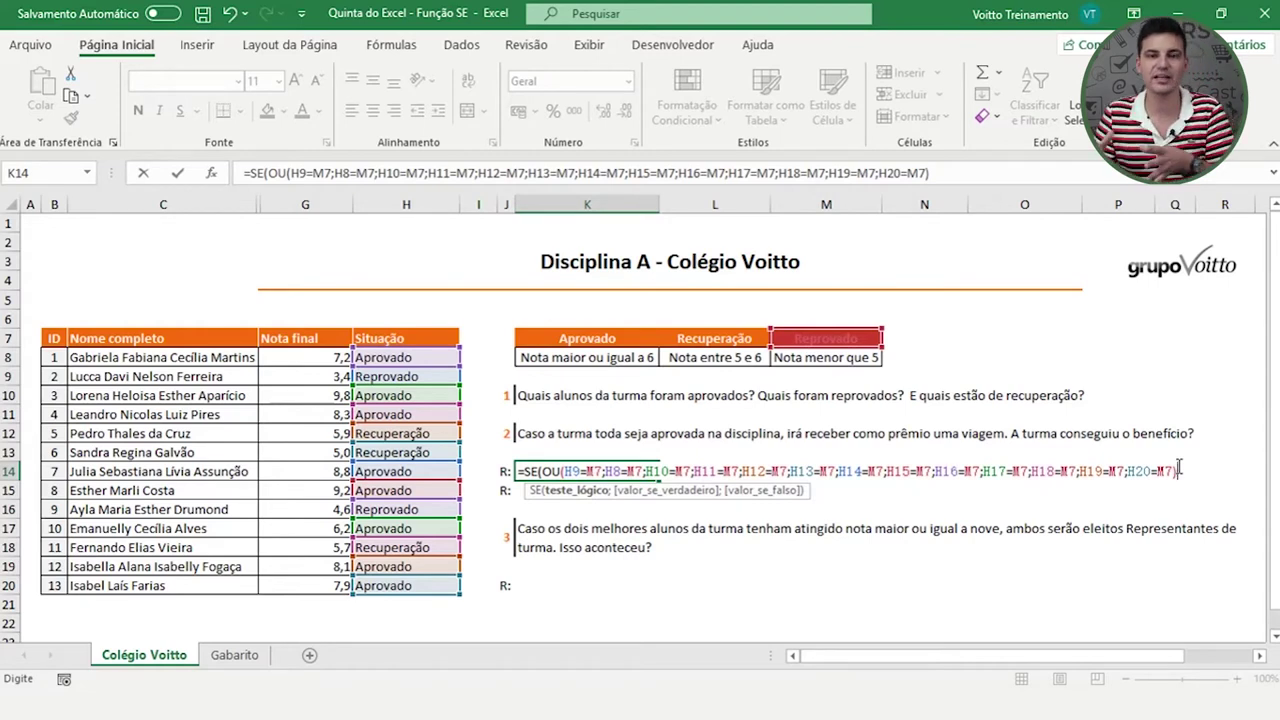
text(;"N)
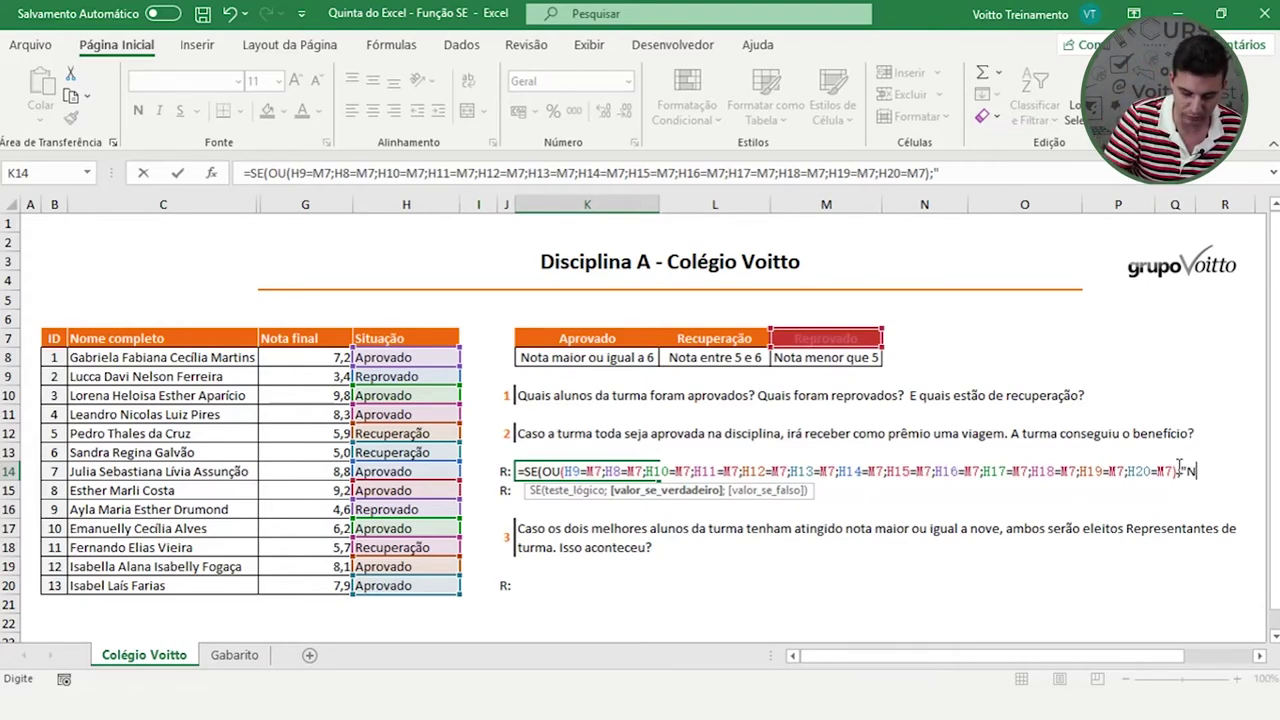
text(ão)
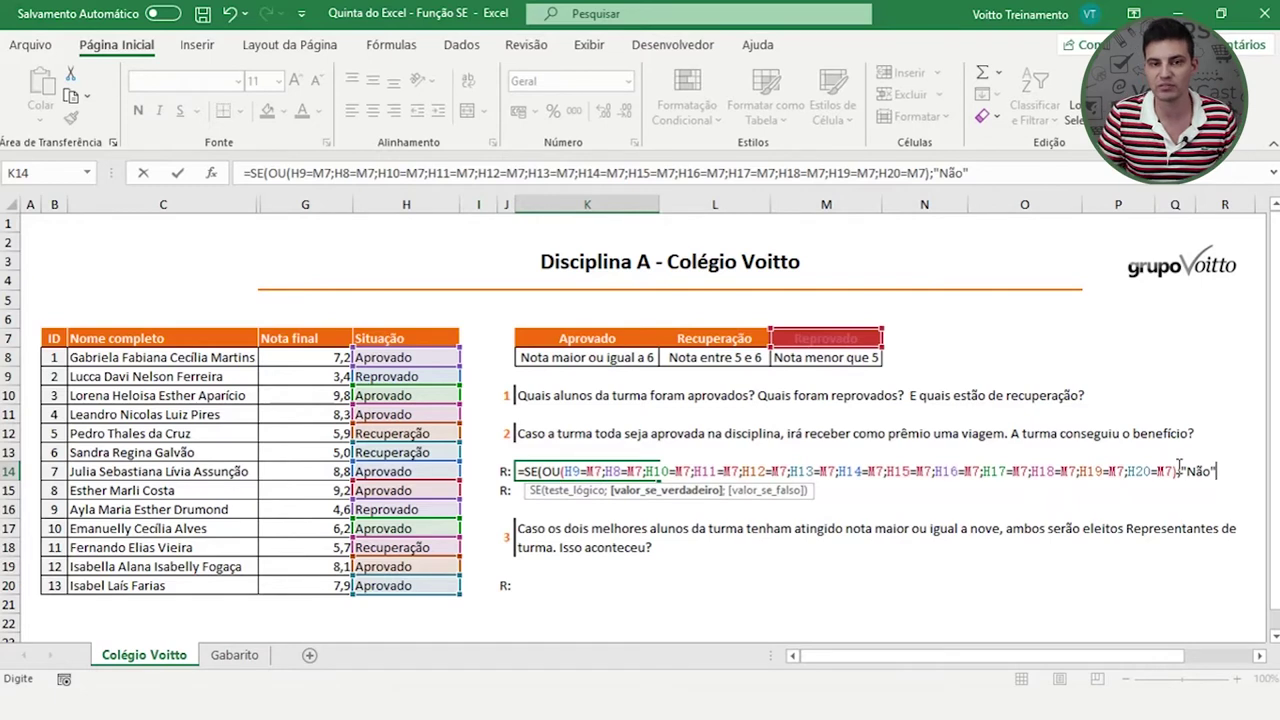
text(;"Sim")
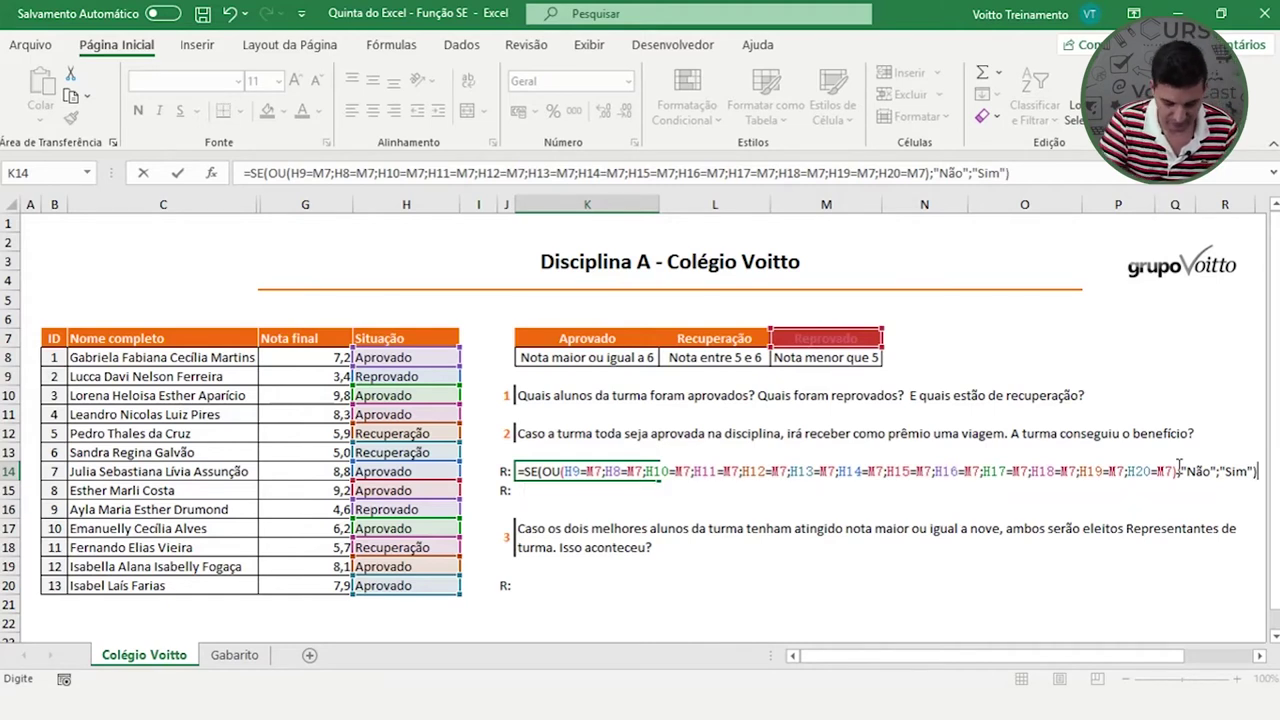
key(Return)
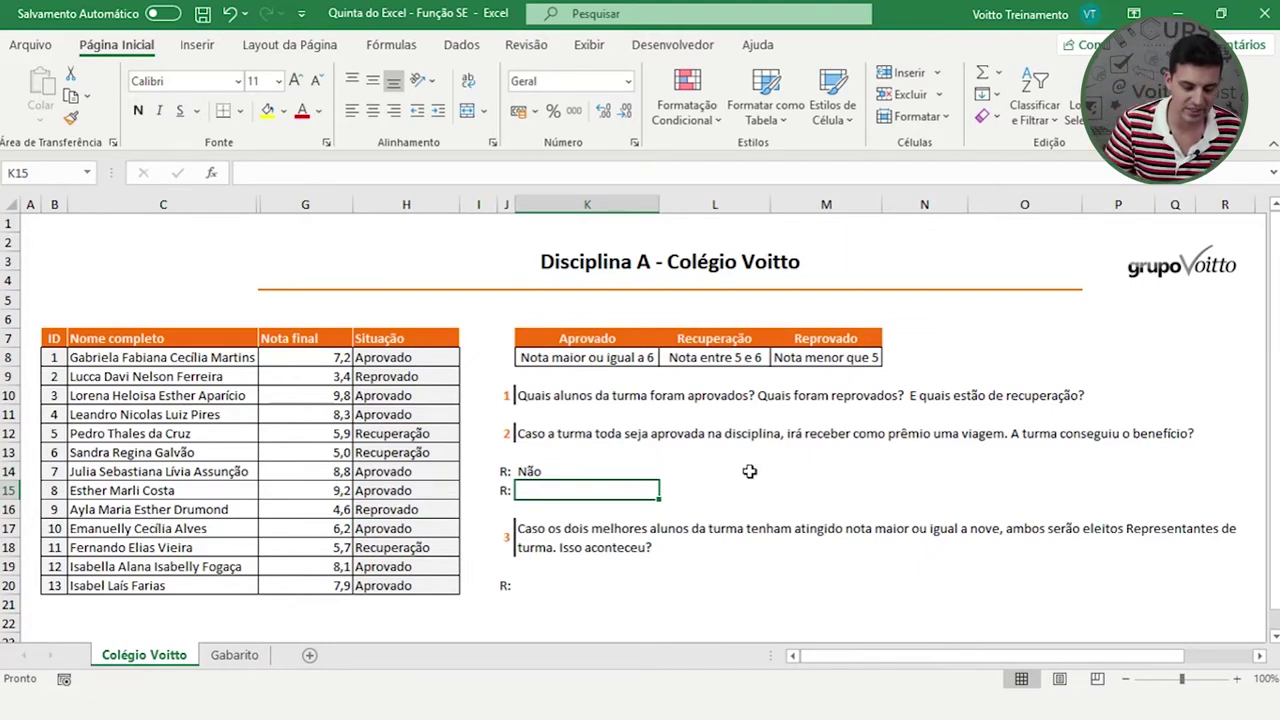
click(611, 472)
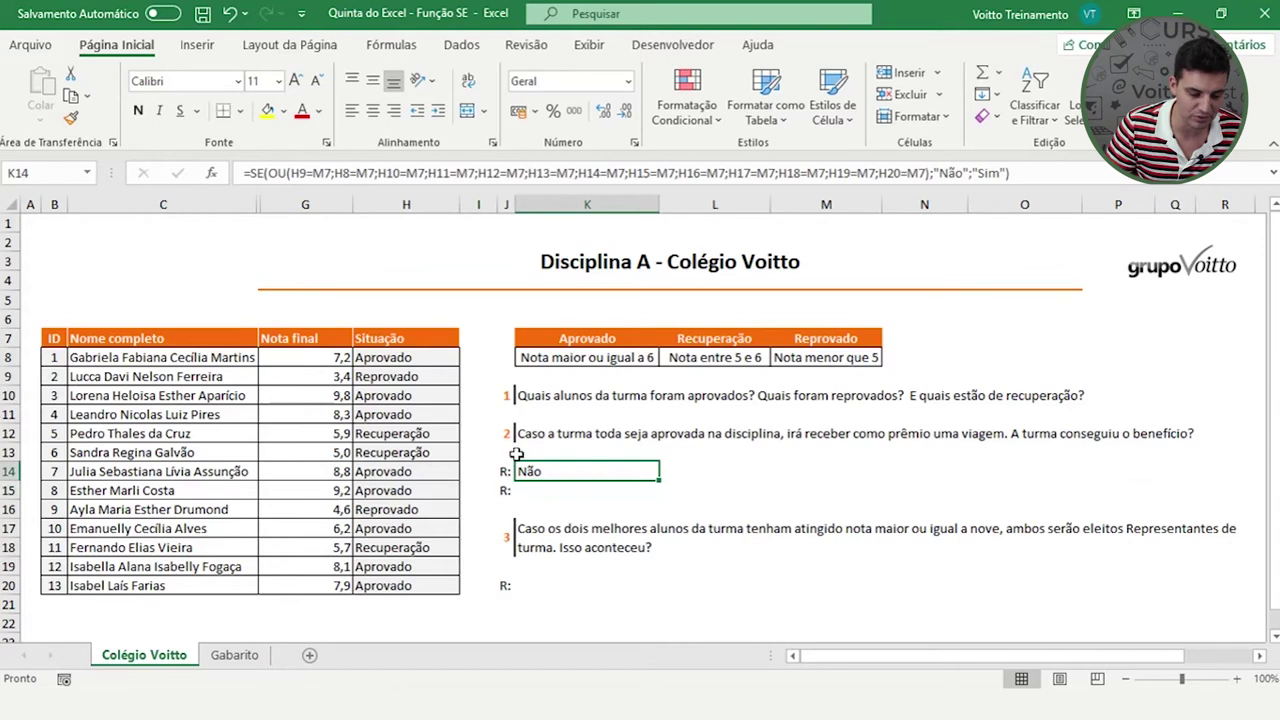
click(379, 376)
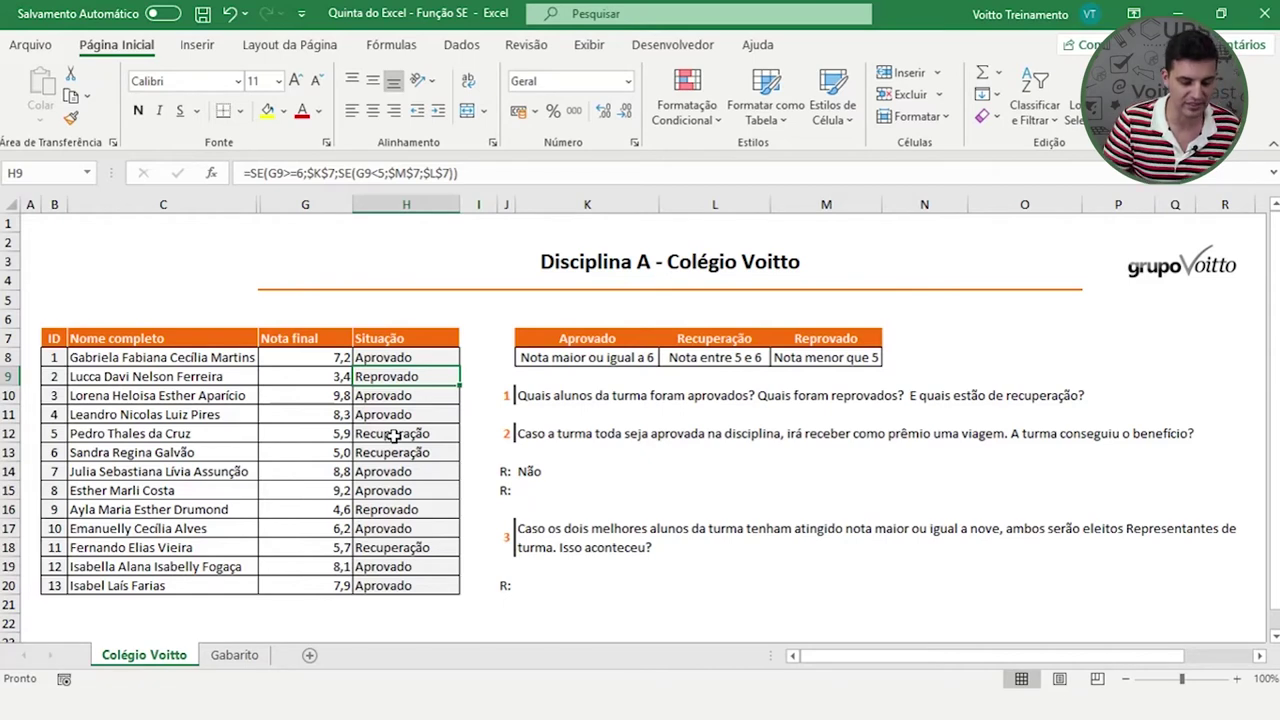
click(411, 510)
click(546, 470)
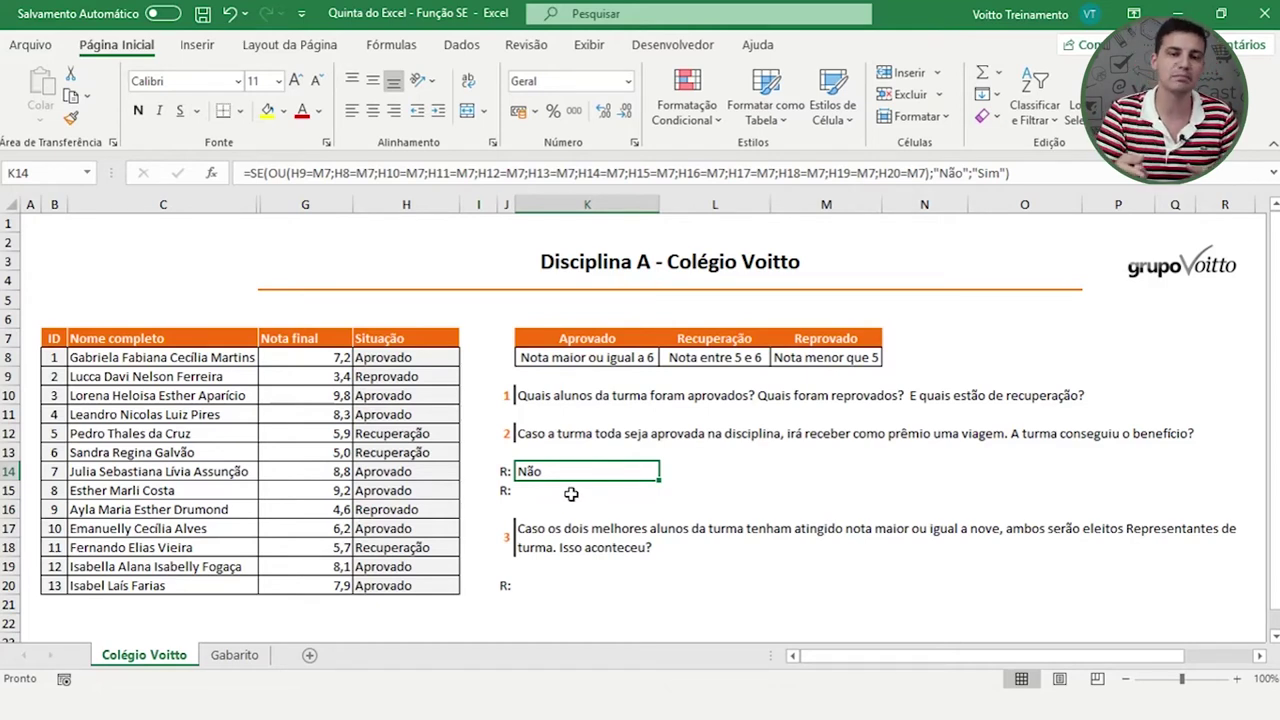
click(571, 494)
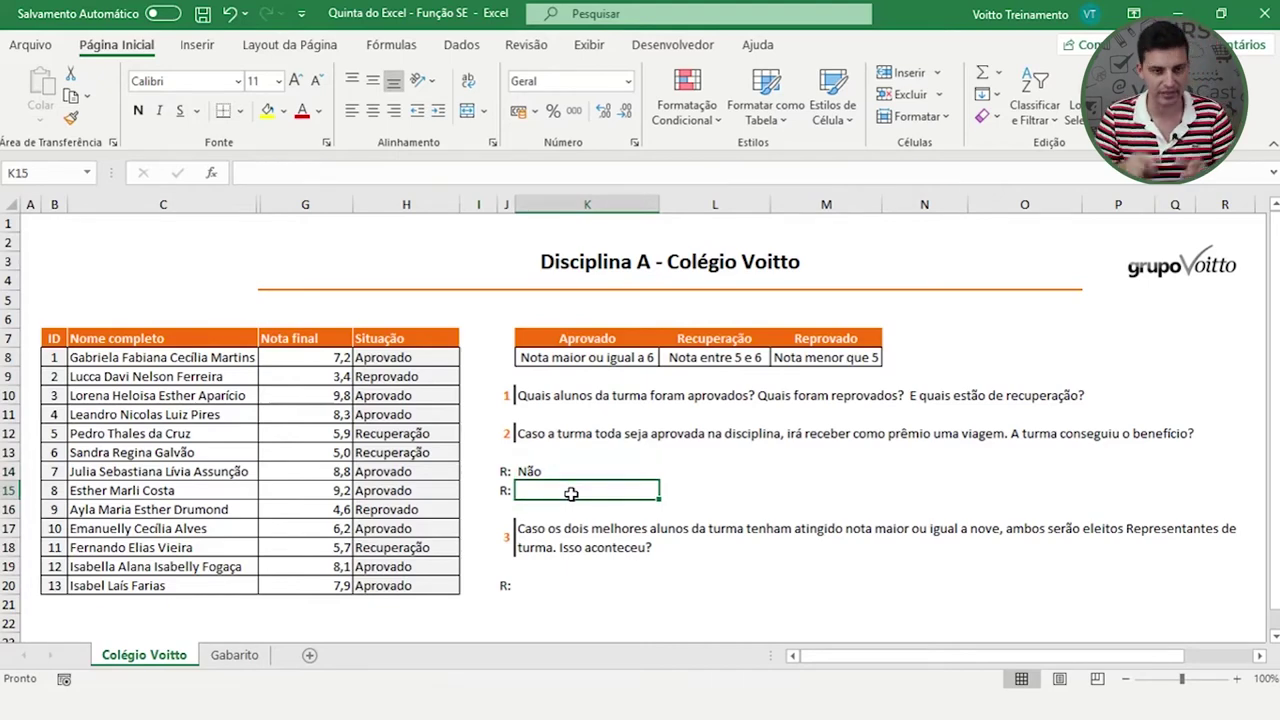
Start K15's formula as =SE(E( using the function suggestions
text(=se)
key(Tab)
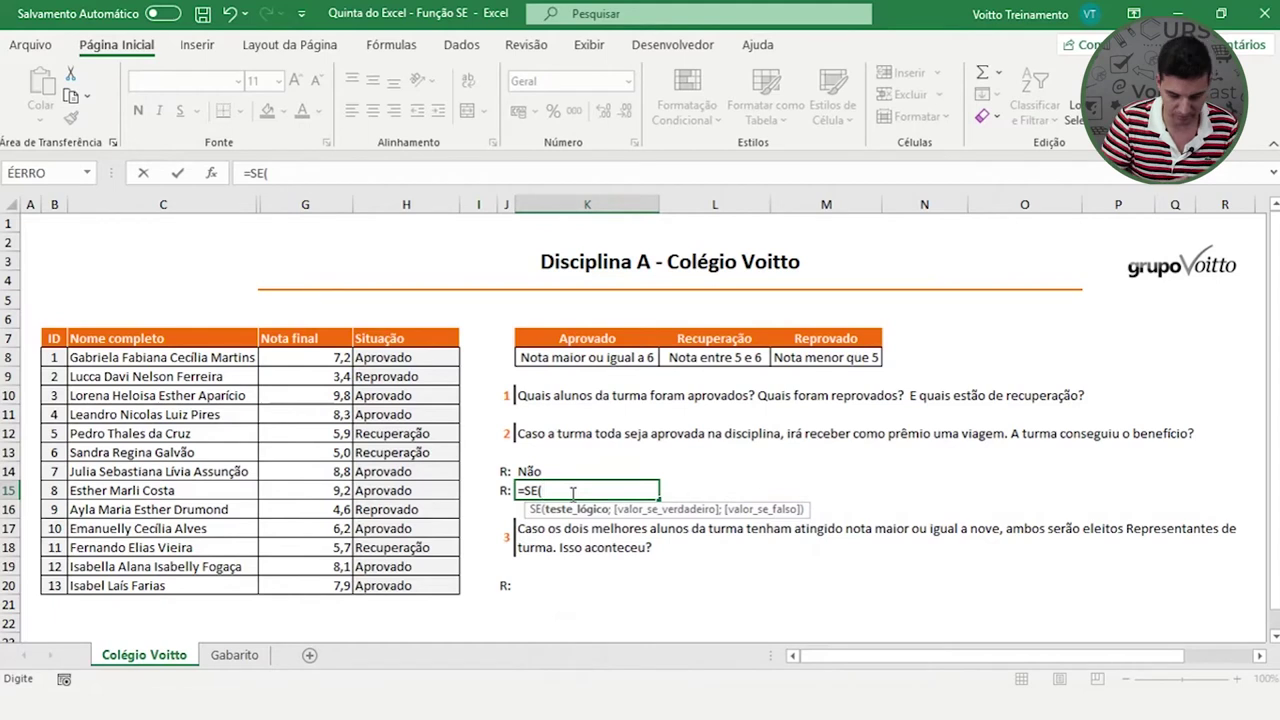
text(e)
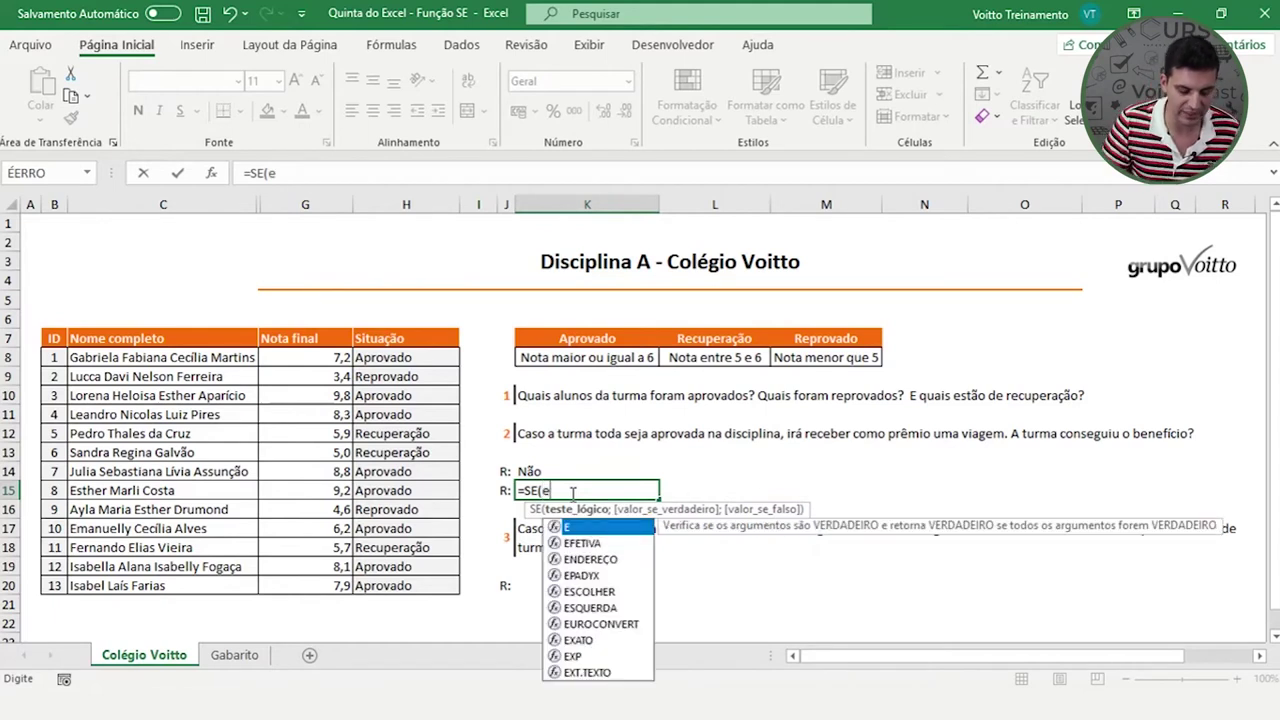
key(Tab)
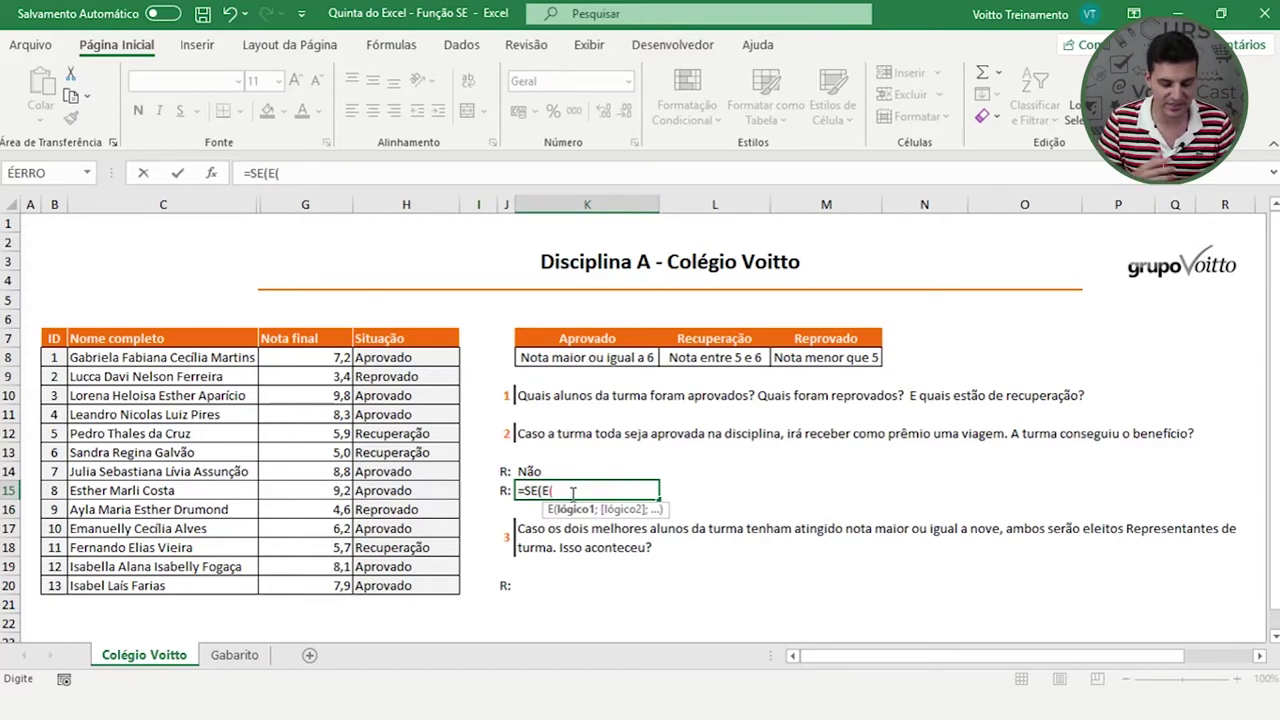
Add the conditions H8=K7 through H13=K7 to the E function
click(425, 358)
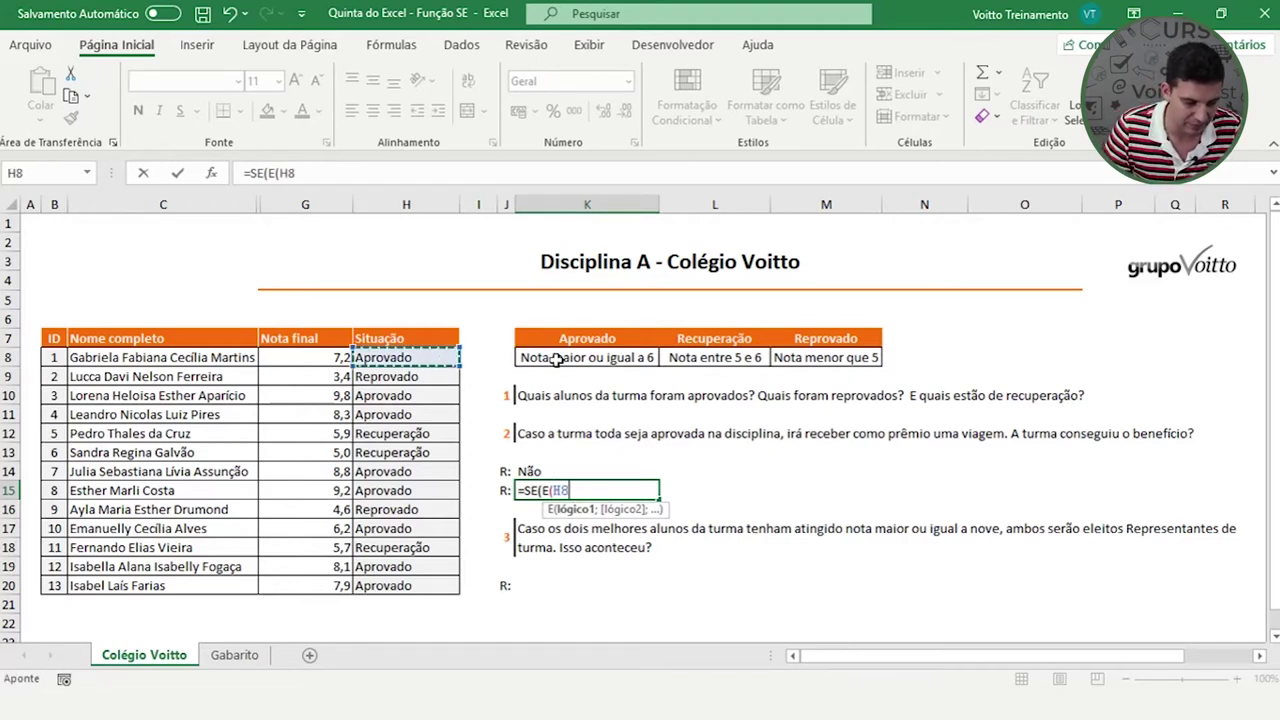
text(=)
click(613, 338)
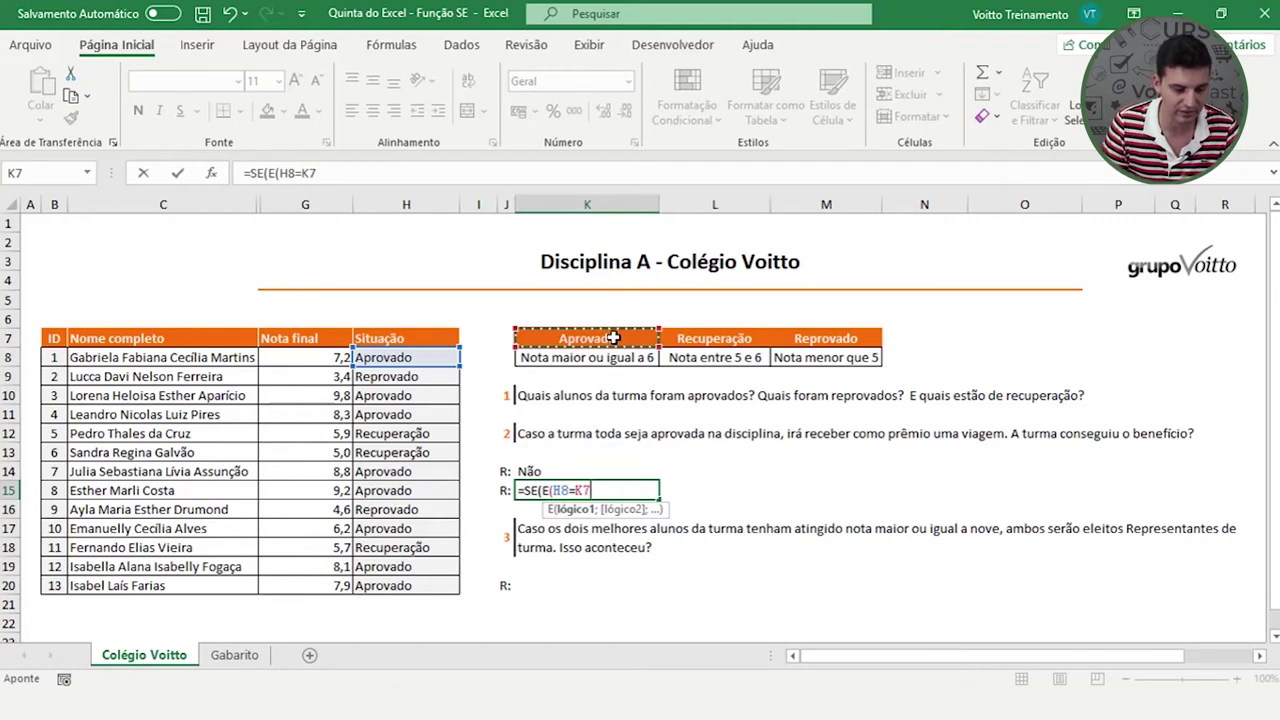
text(;)
click(430, 378)
text(=)
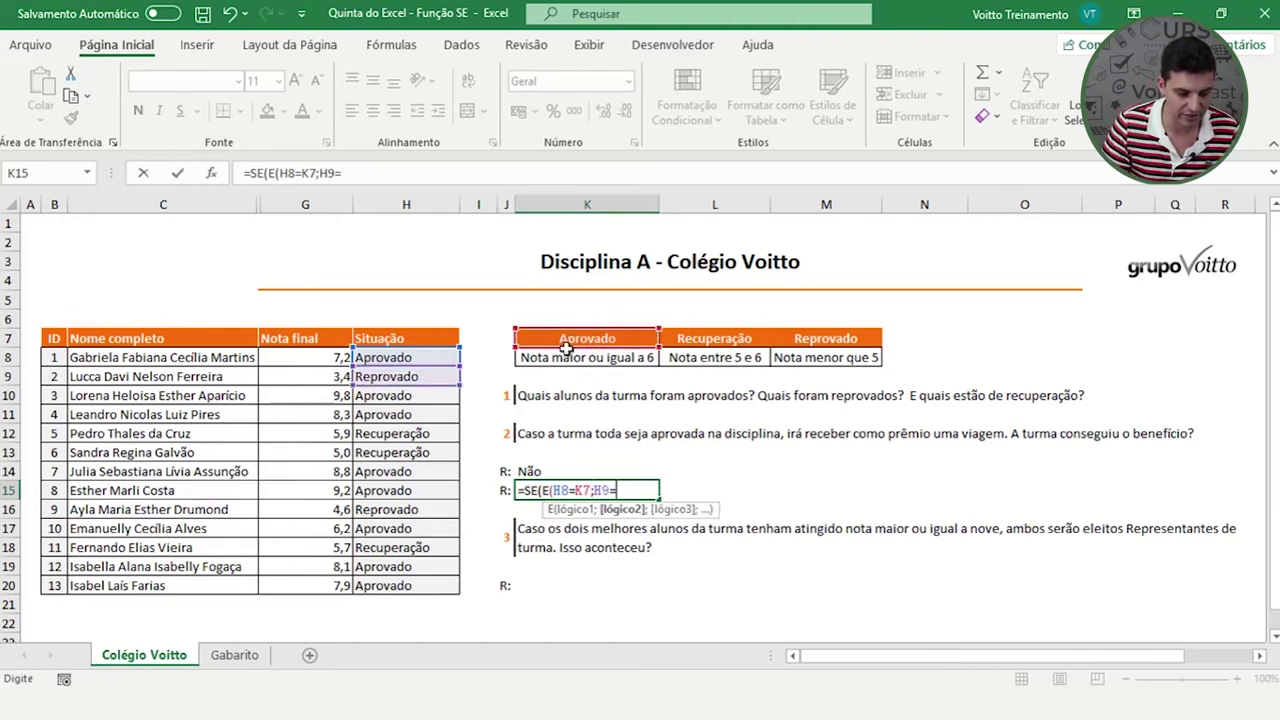
click(565, 340)
text(;)
click(420, 396)
text(=)
click(548, 348)
text(;)
click(420, 414)
text(=)
click(563, 339)
text(;)
click(420, 433)
text(=)
click(550, 338)
text(;)
click(411, 453)
text(=)
click(560, 338)
text(;)
Continue with the conditions H14=K7 through H20=K7
click(443, 469)
text(=)
click(541, 339)
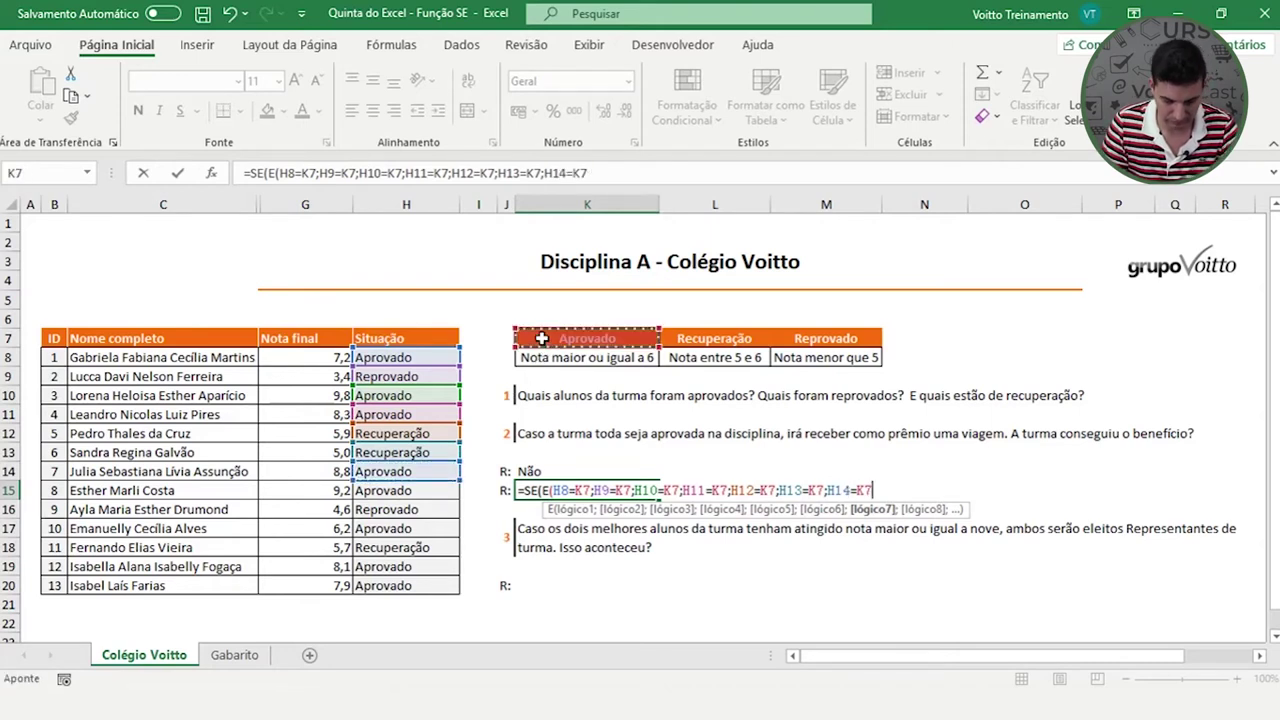
text(;)
click(420, 487)
text(=)
click(550, 348)
text(;)
click(425, 508)
text(=)
click(573, 337)
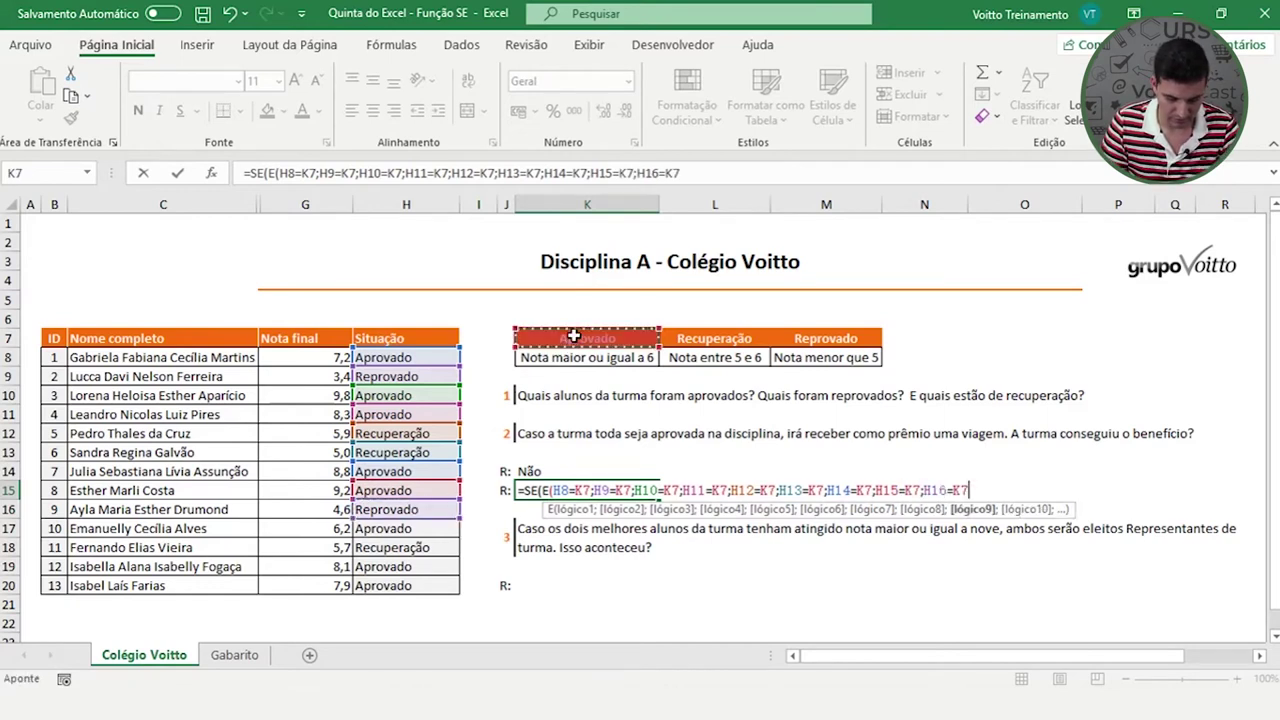
text(;)
click(428, 527)
text(=)
click(551, 344)
text(;)
click(428, 547)
text(=)
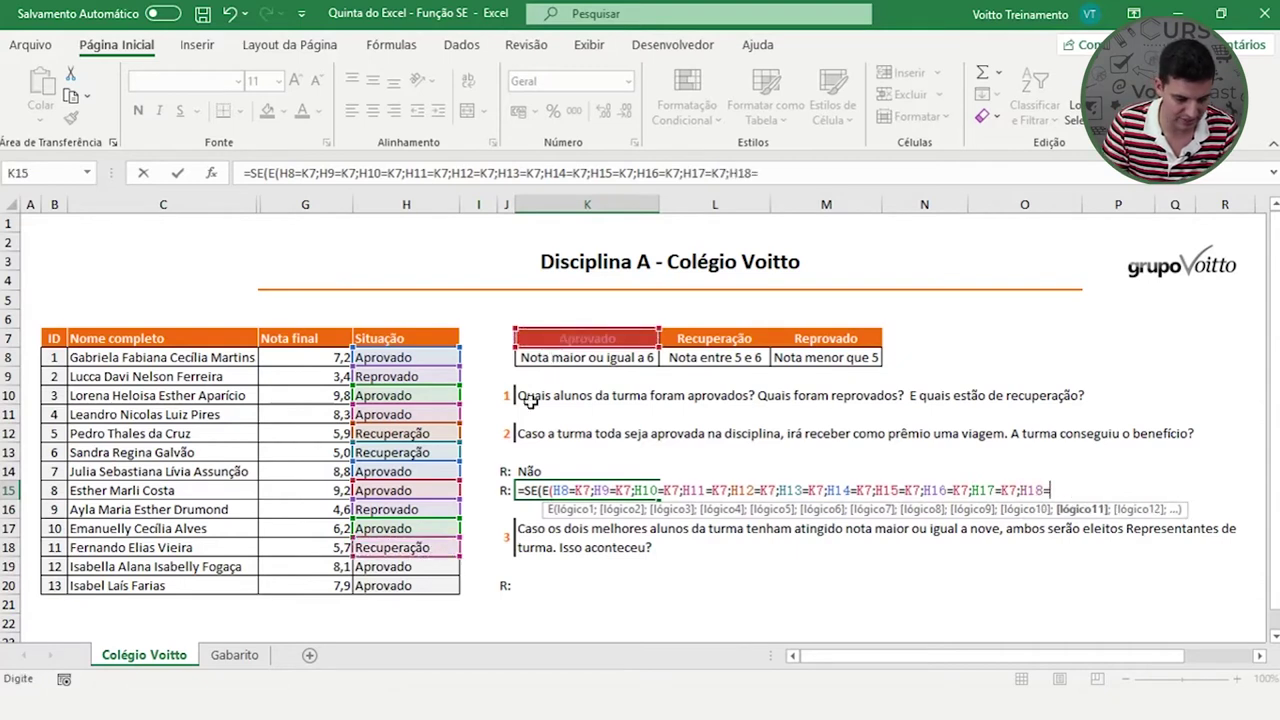
click(560, 343)
text(;)
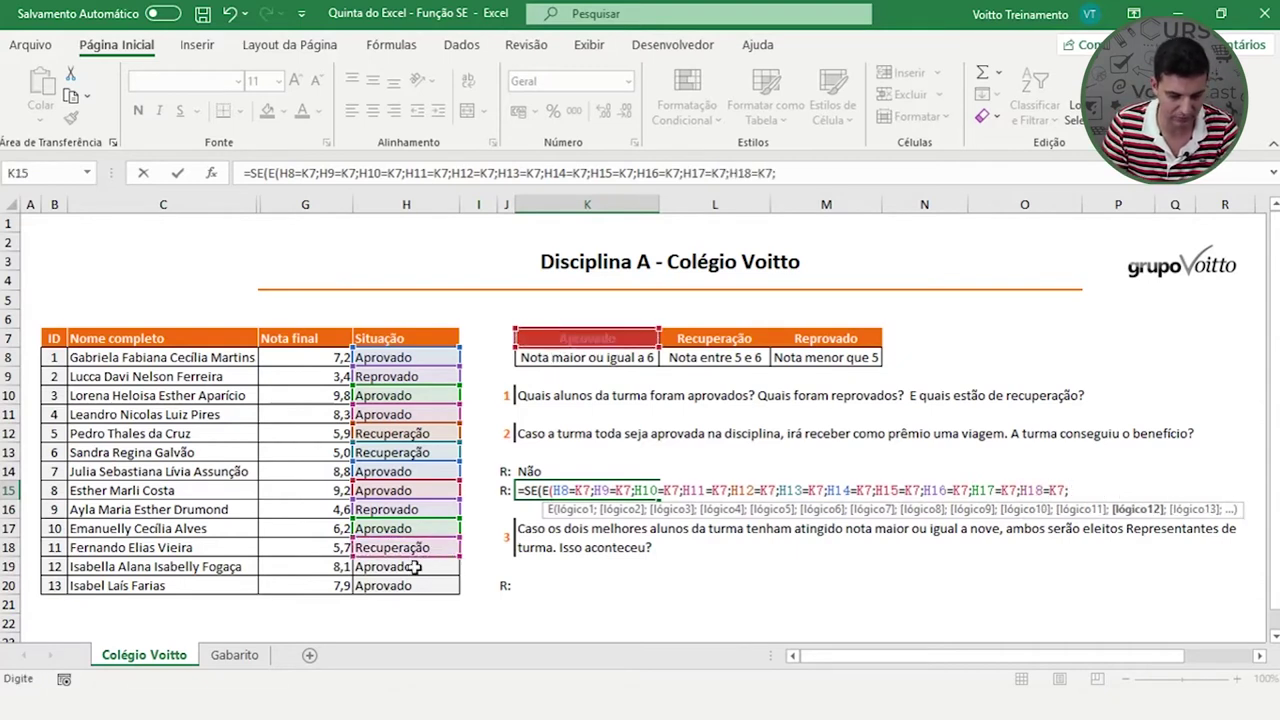
click(415, 566)
text(=)
click(551, 344)
text(;)
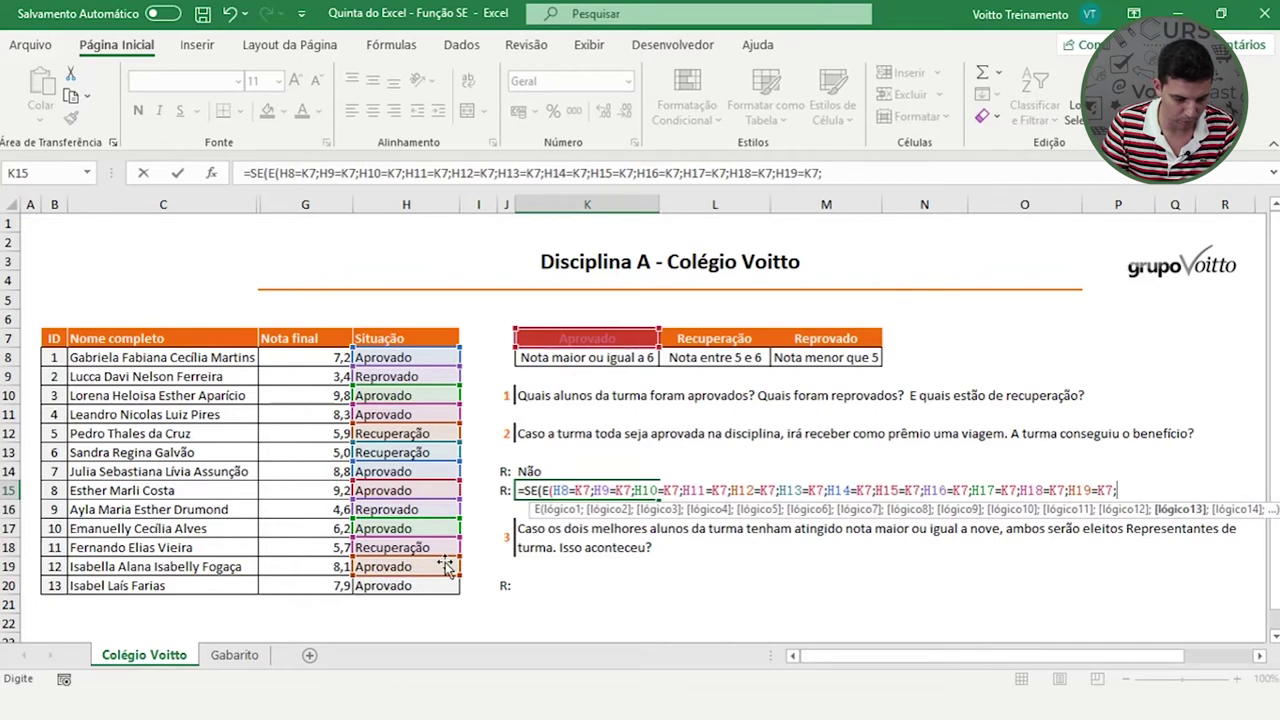
click(430, 585)
text(=)
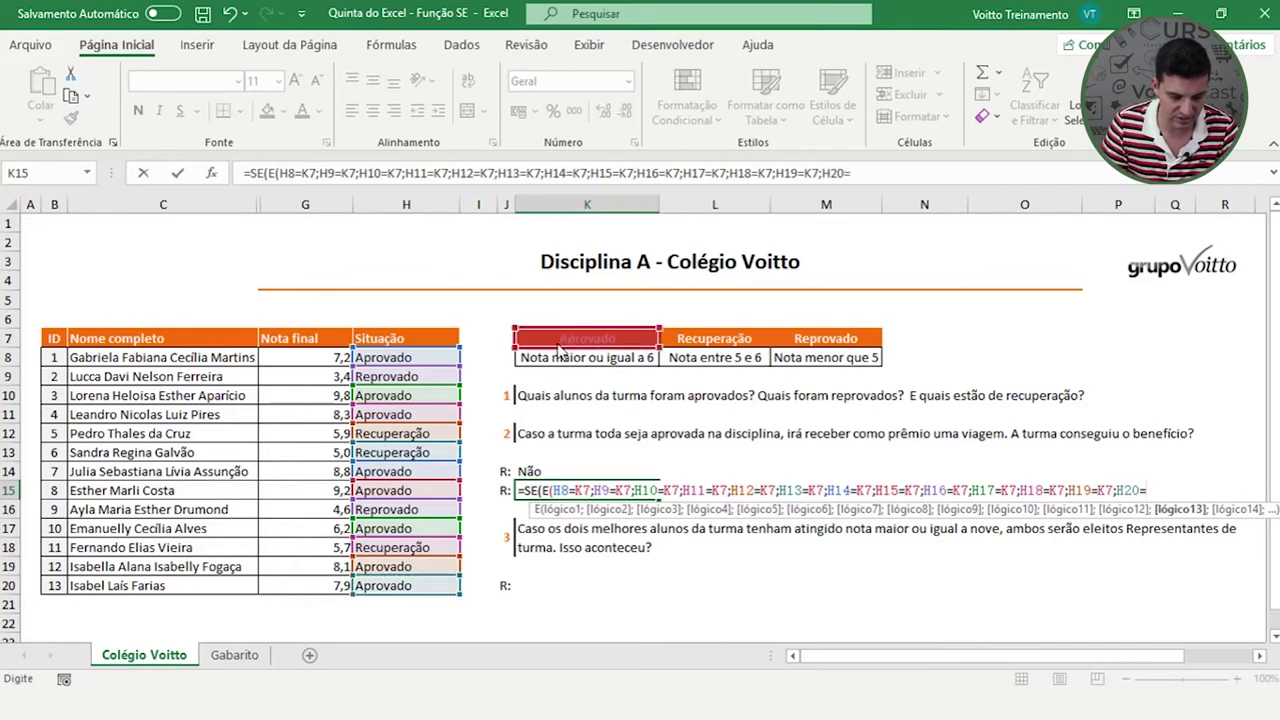
click(558, 340)
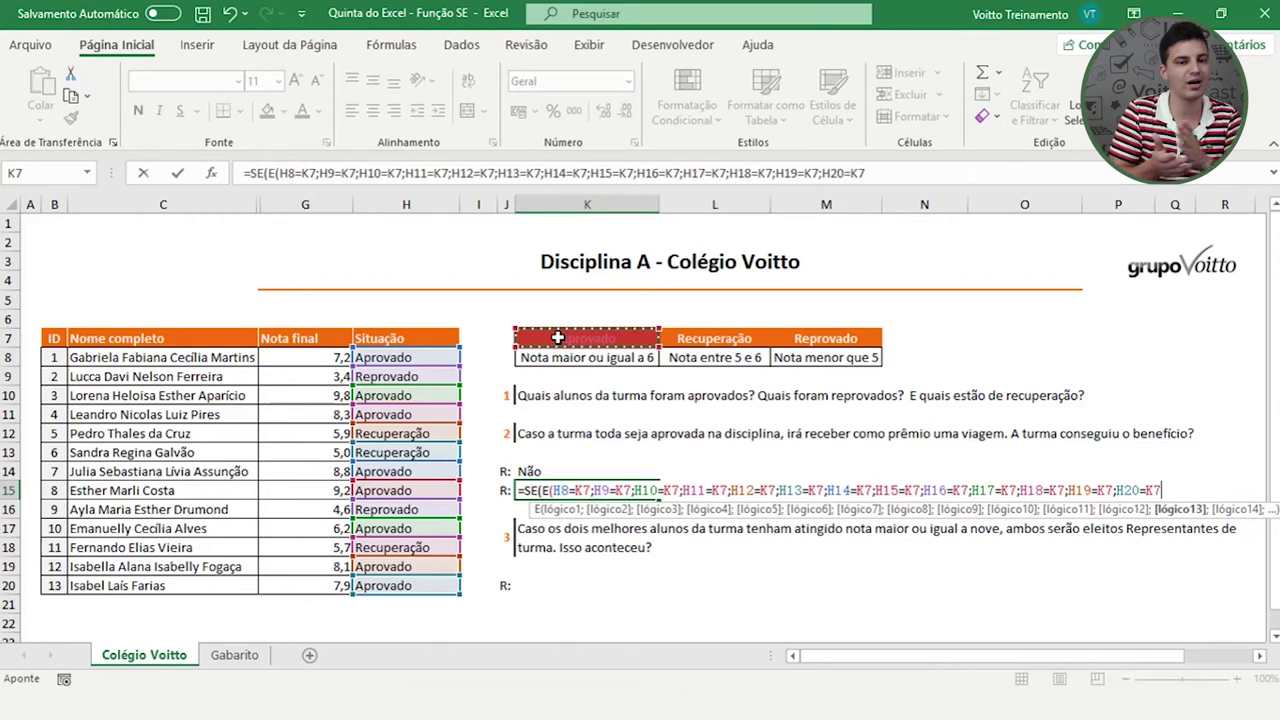
Close K15's formula with );"Sim";"Não") and commit it, showing Não
text())
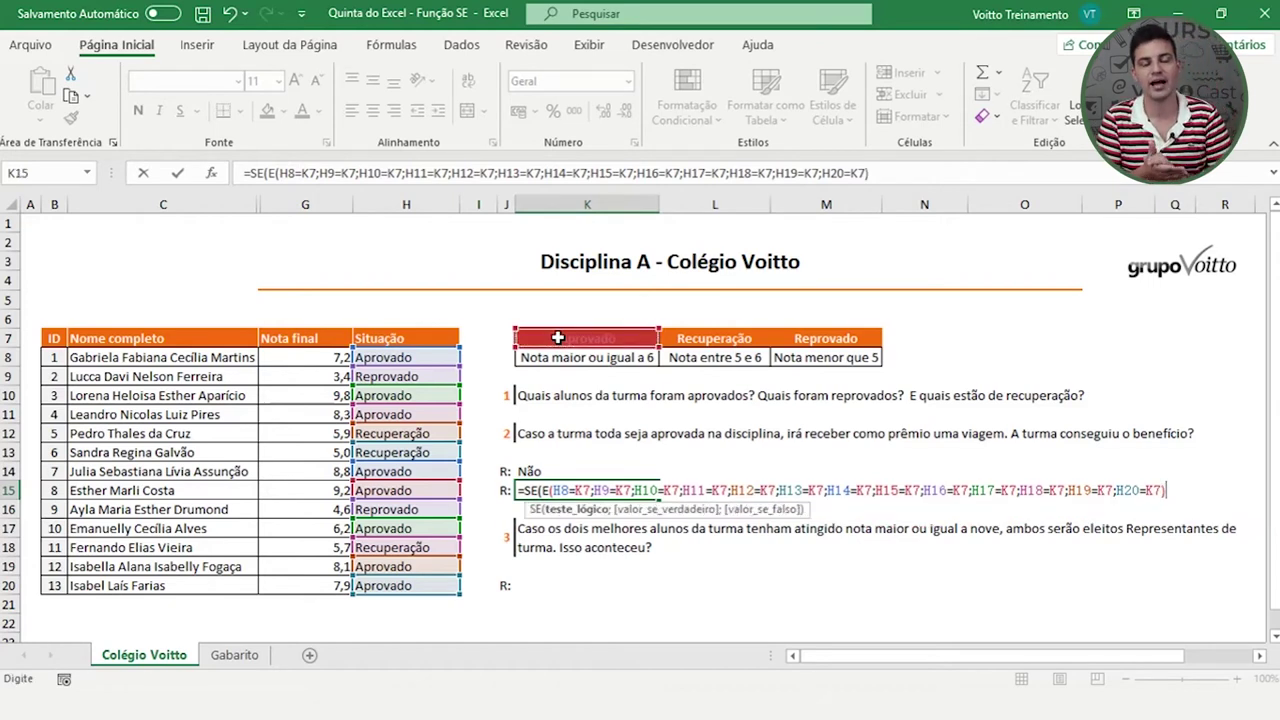
text(;)
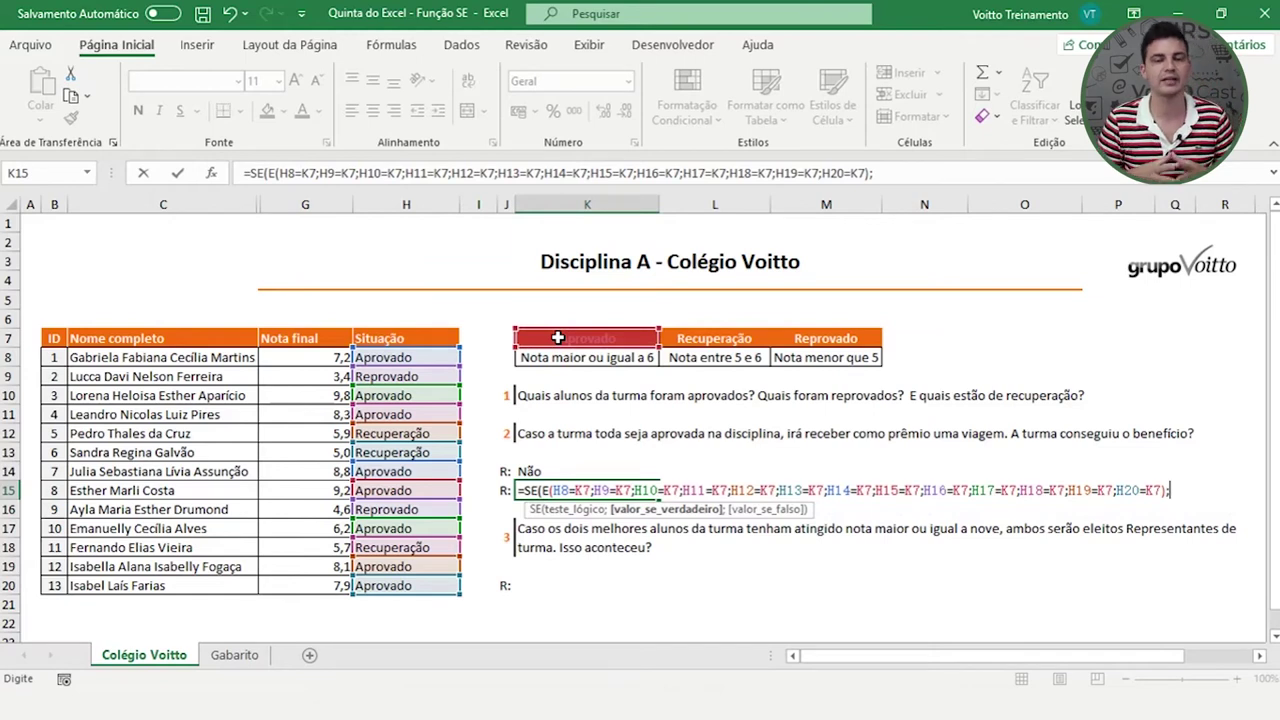
text("Sim";"Não")
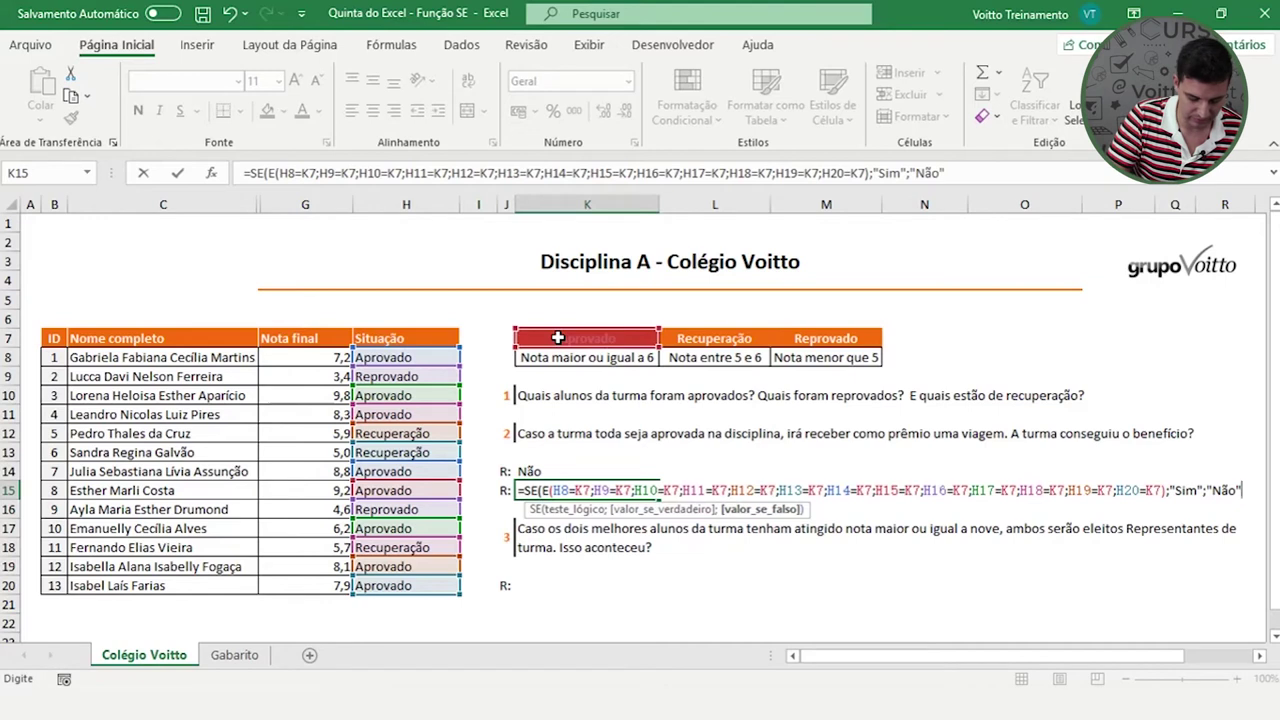
text())
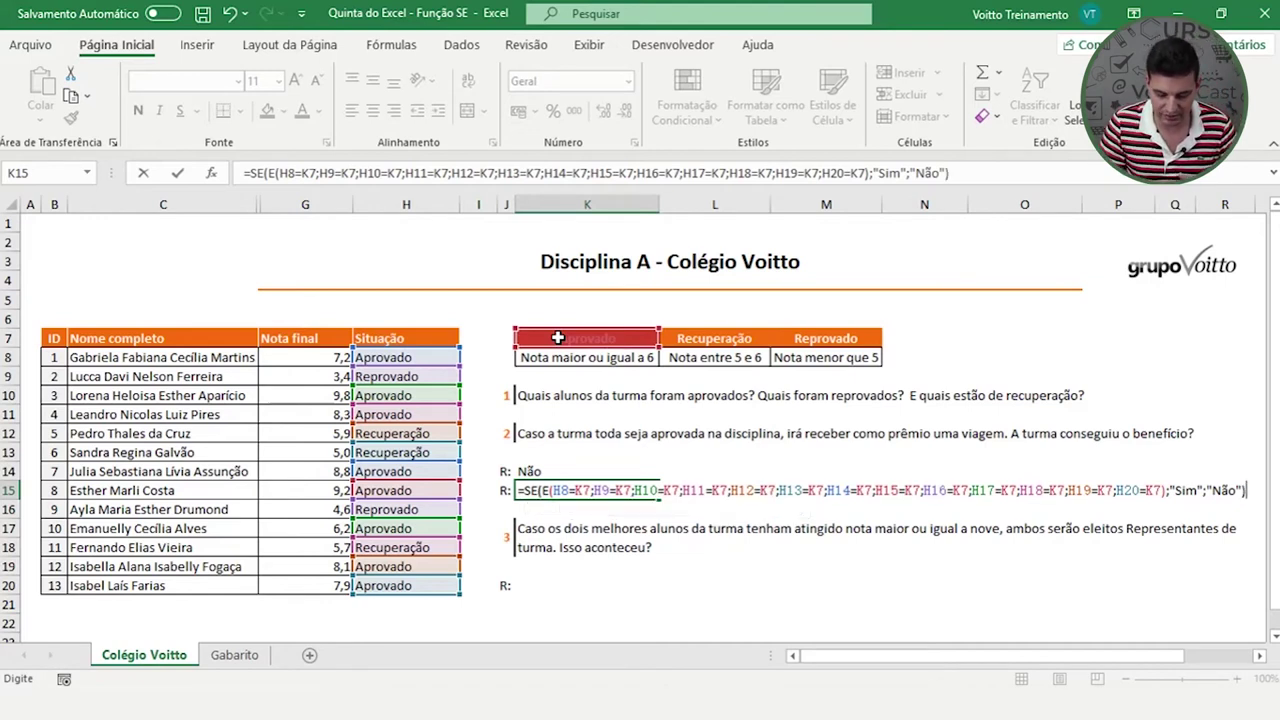
key(Return)
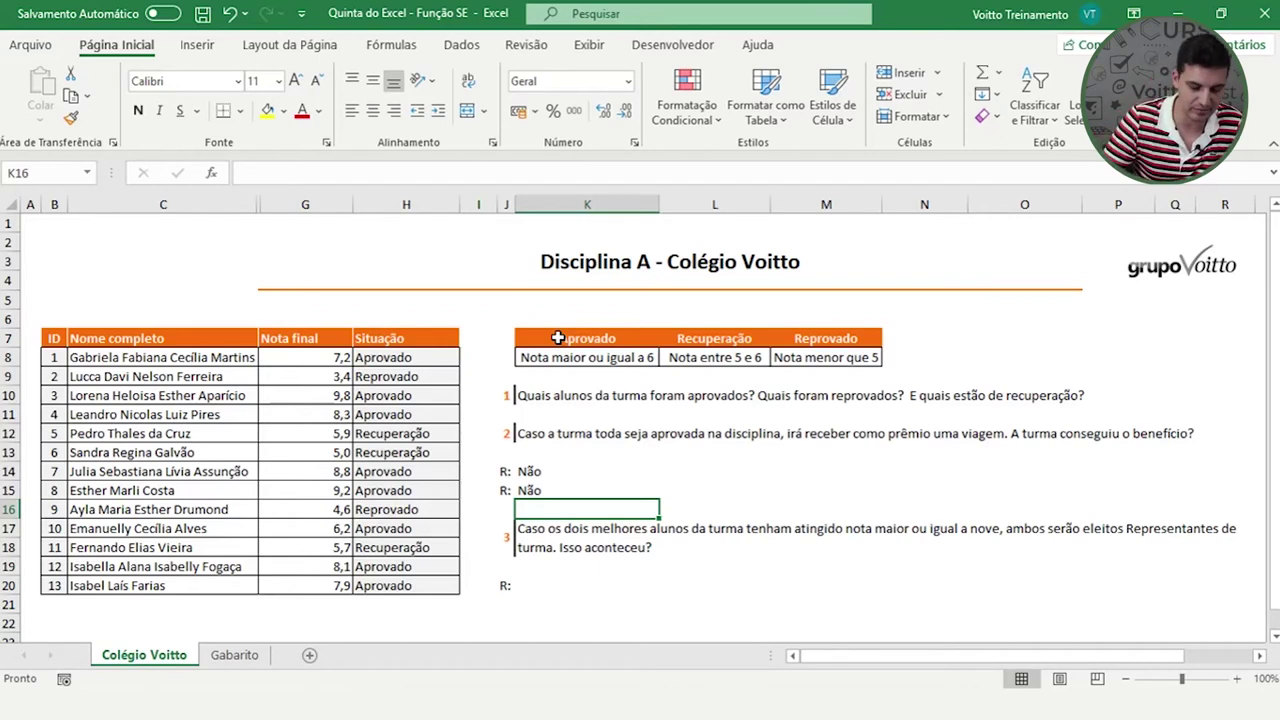
Select cell K20 beside question 3's R: label
click(553, 587)
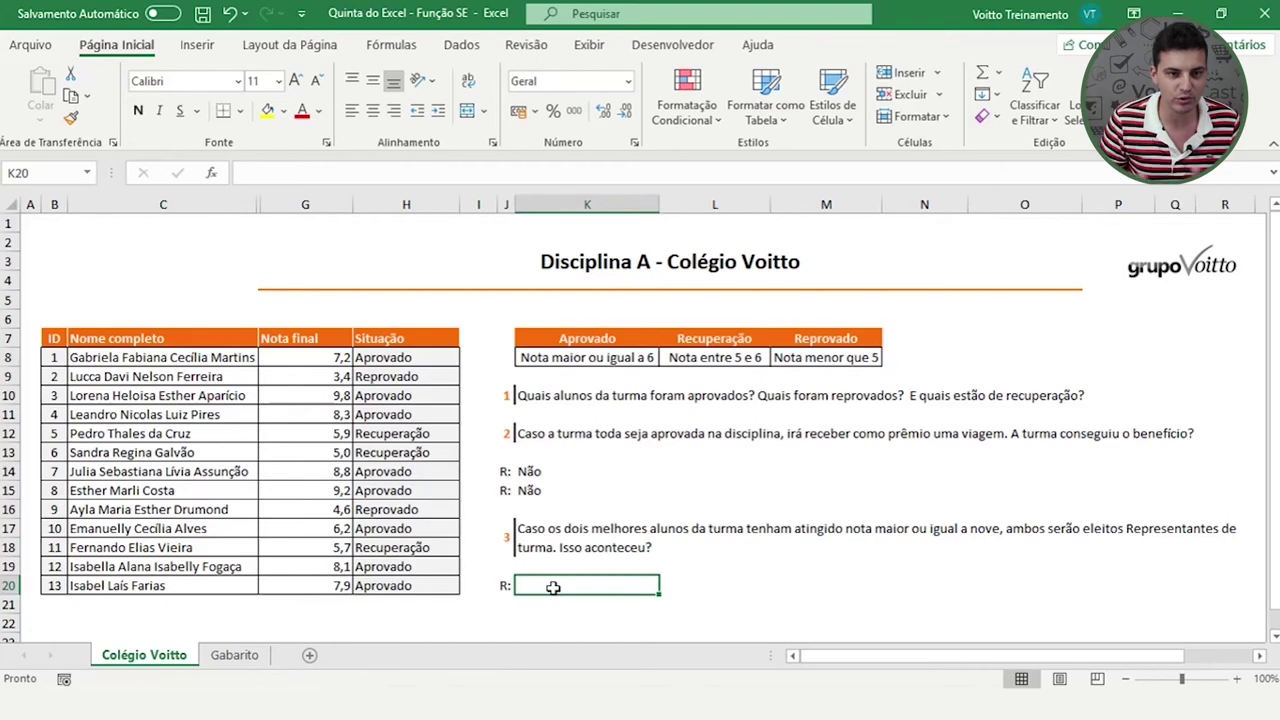
Begin K20's formula as =se(E(MAIOR( by nesting the three functions
text(=se)
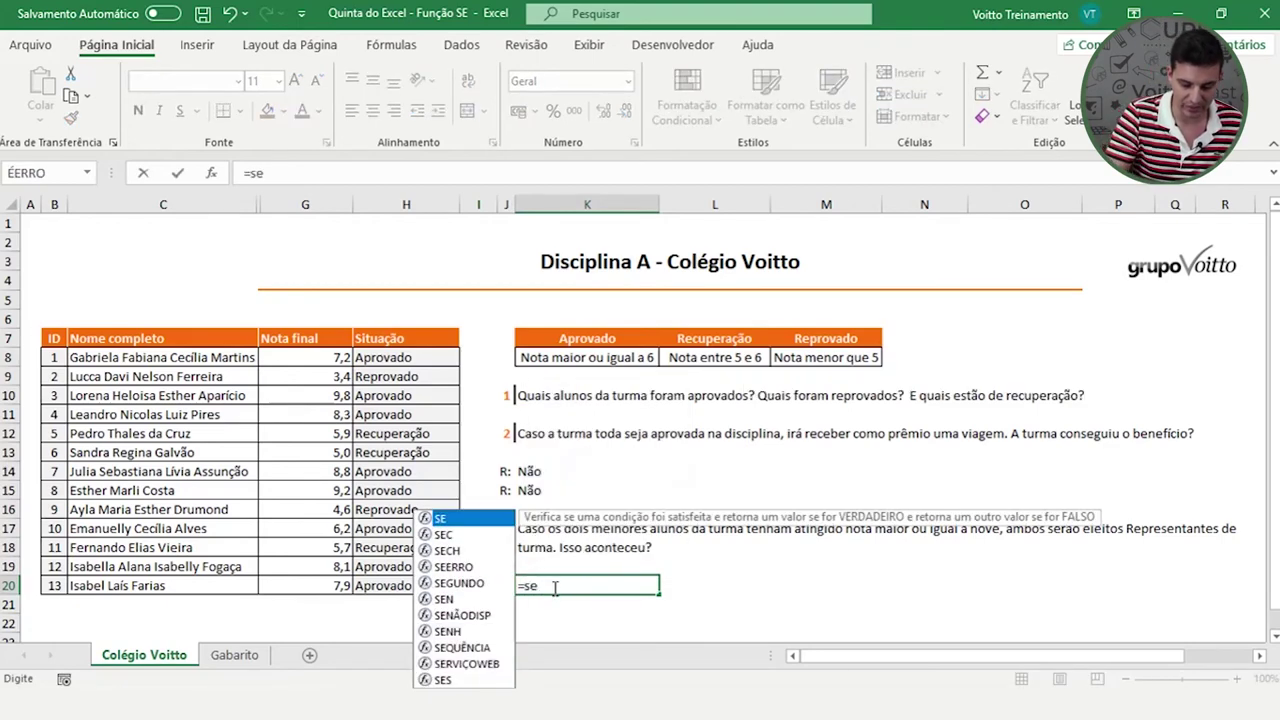
text(()
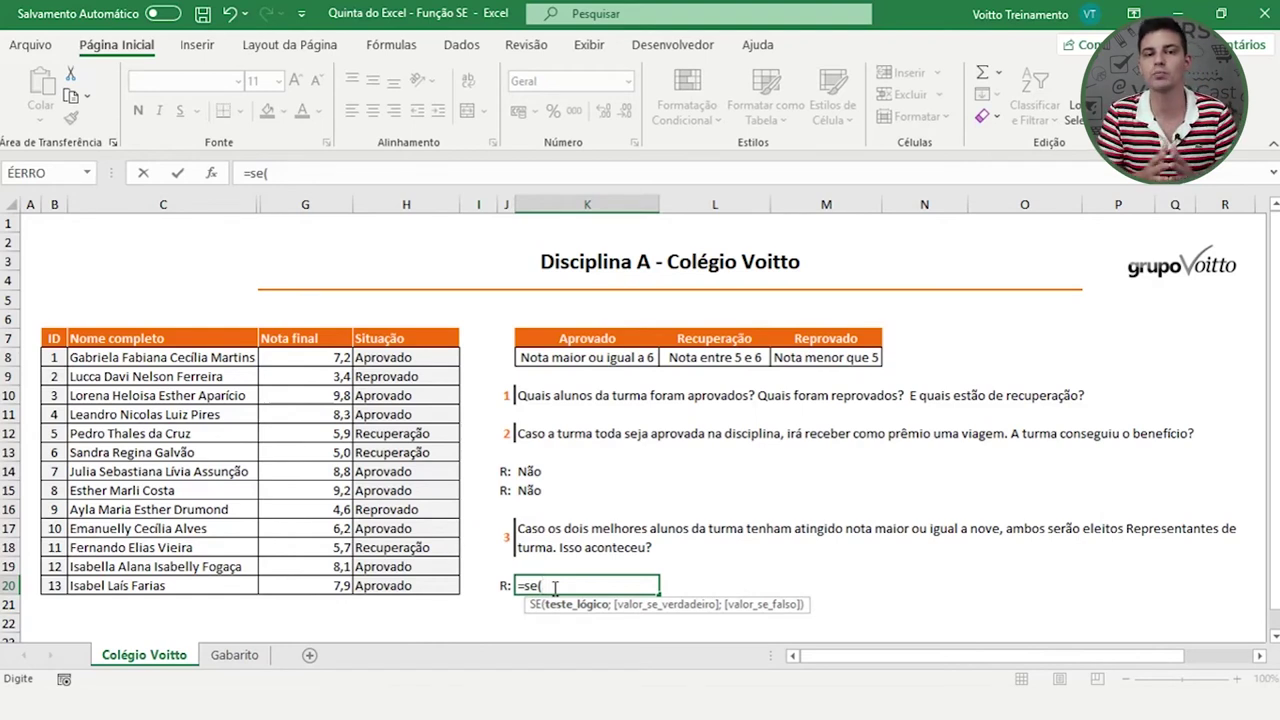
text(e)
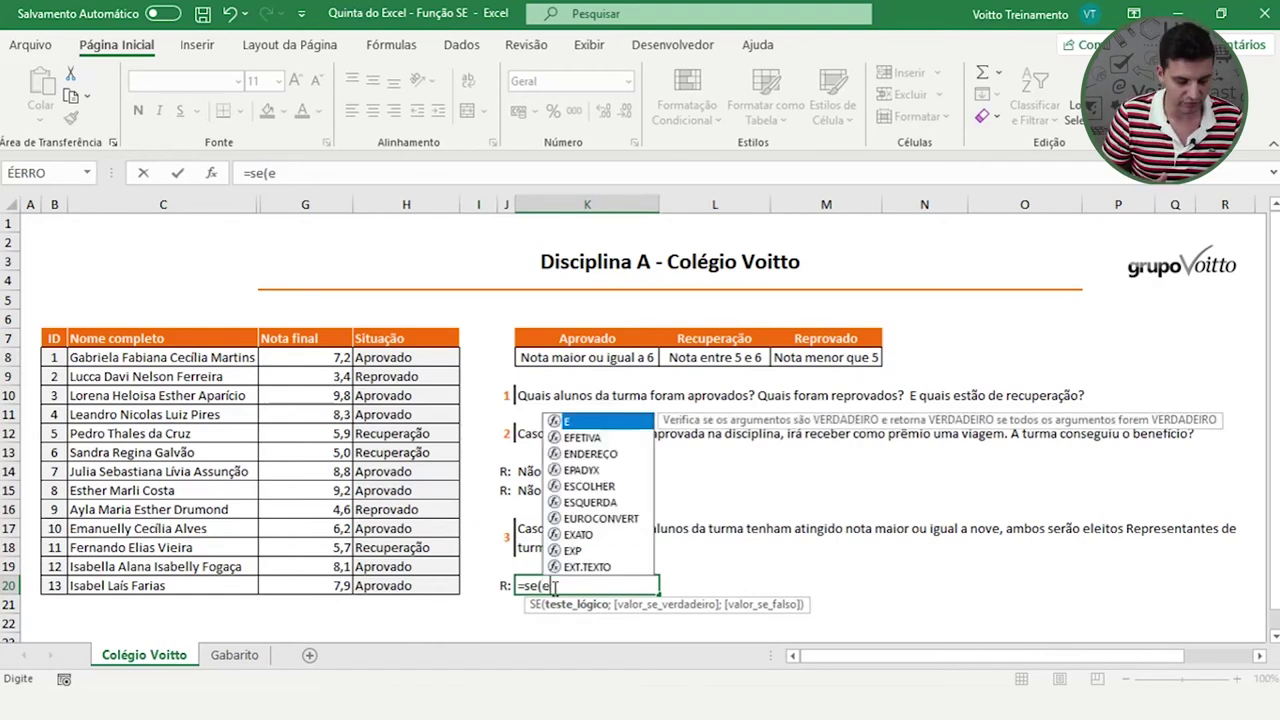
key(Tab)
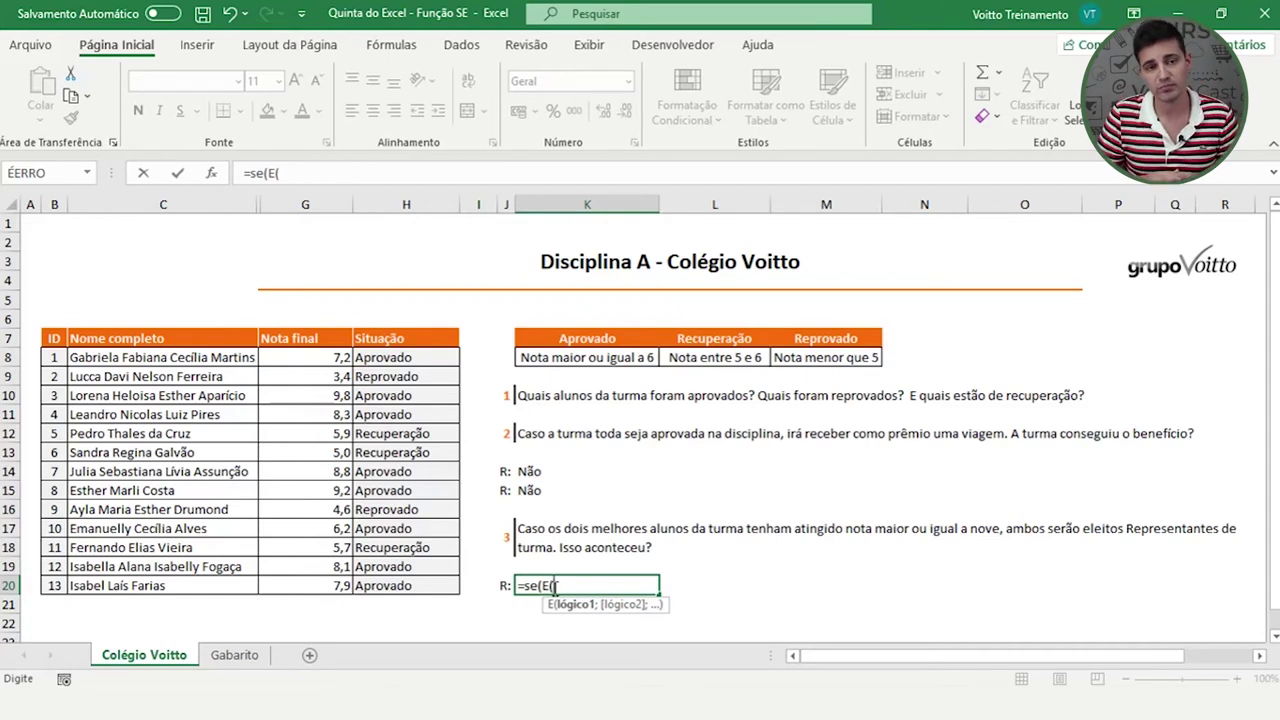
text(mai)
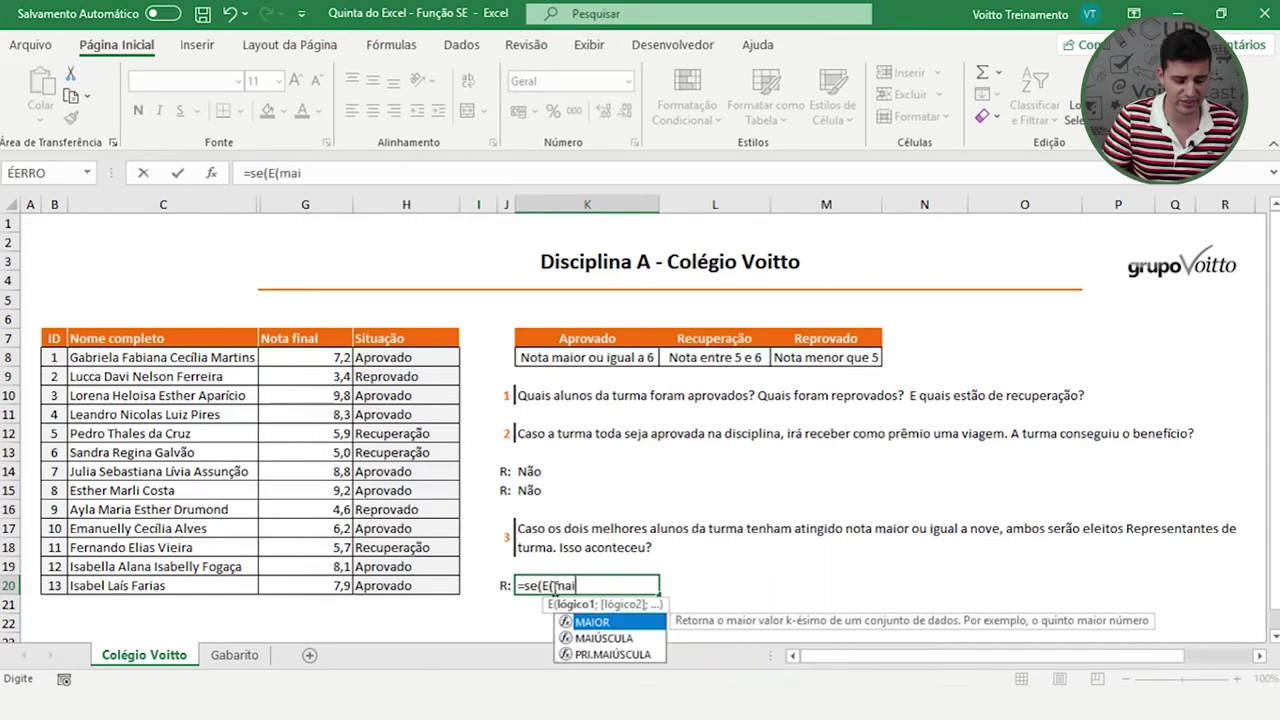
key(Tab)
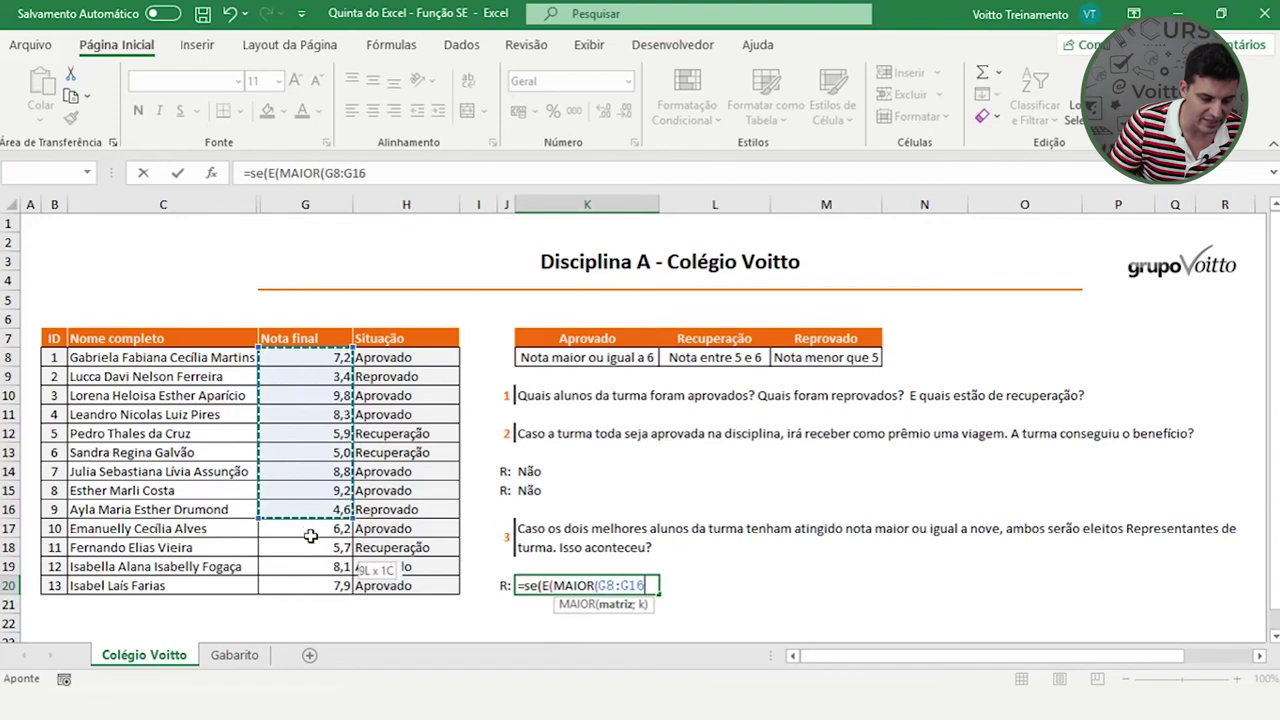
Make MAIOR(G8:G20;1)>=9 the first condition in K20's formula
drag(297, 358, 310, 585)
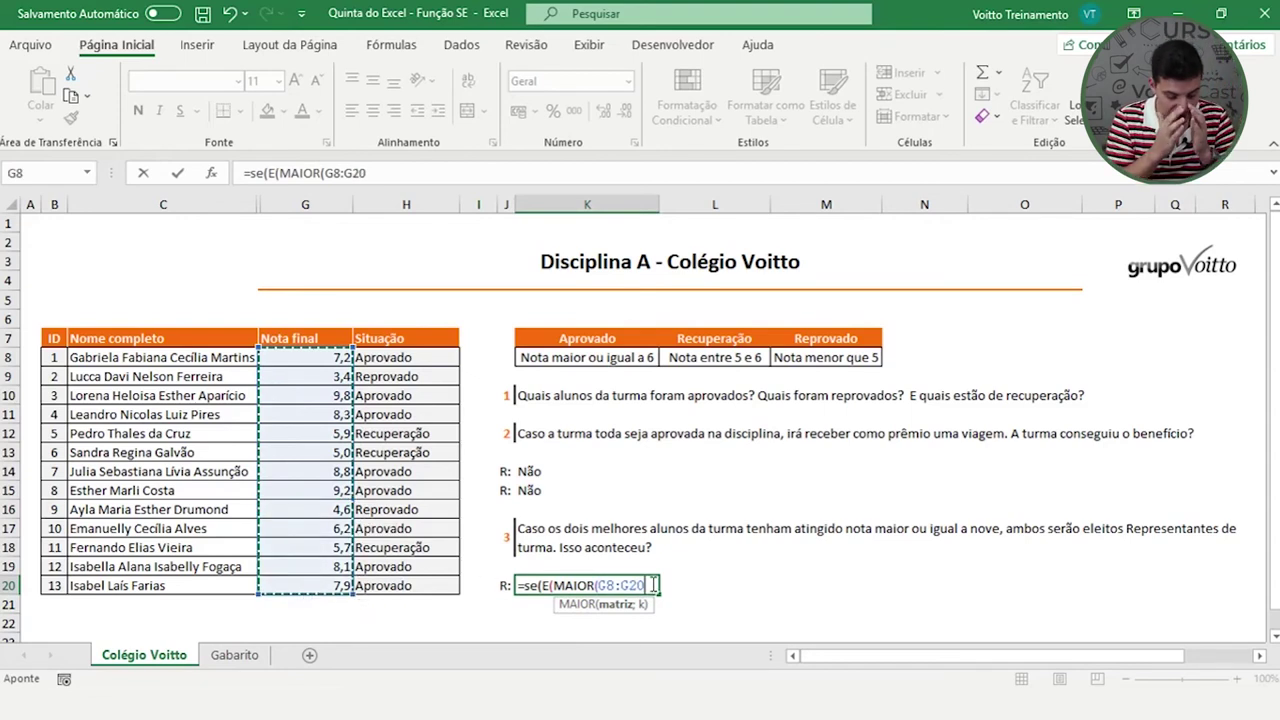
text(;)
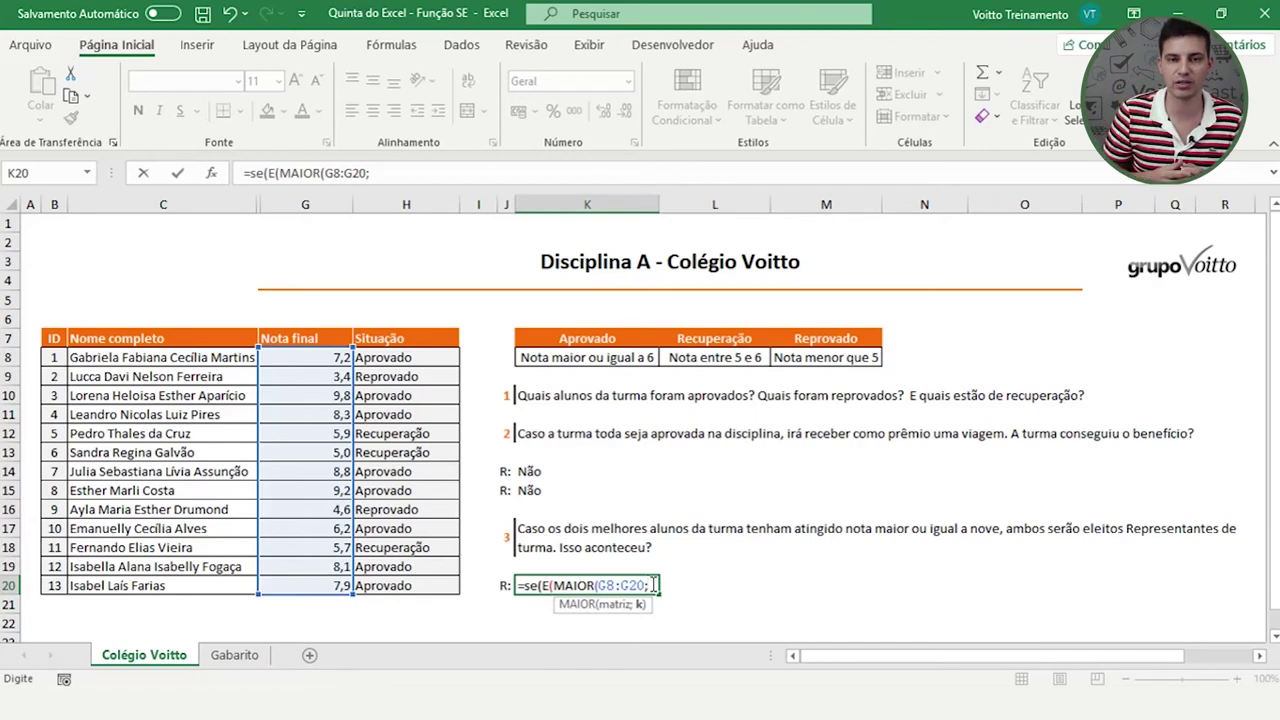
text(1)
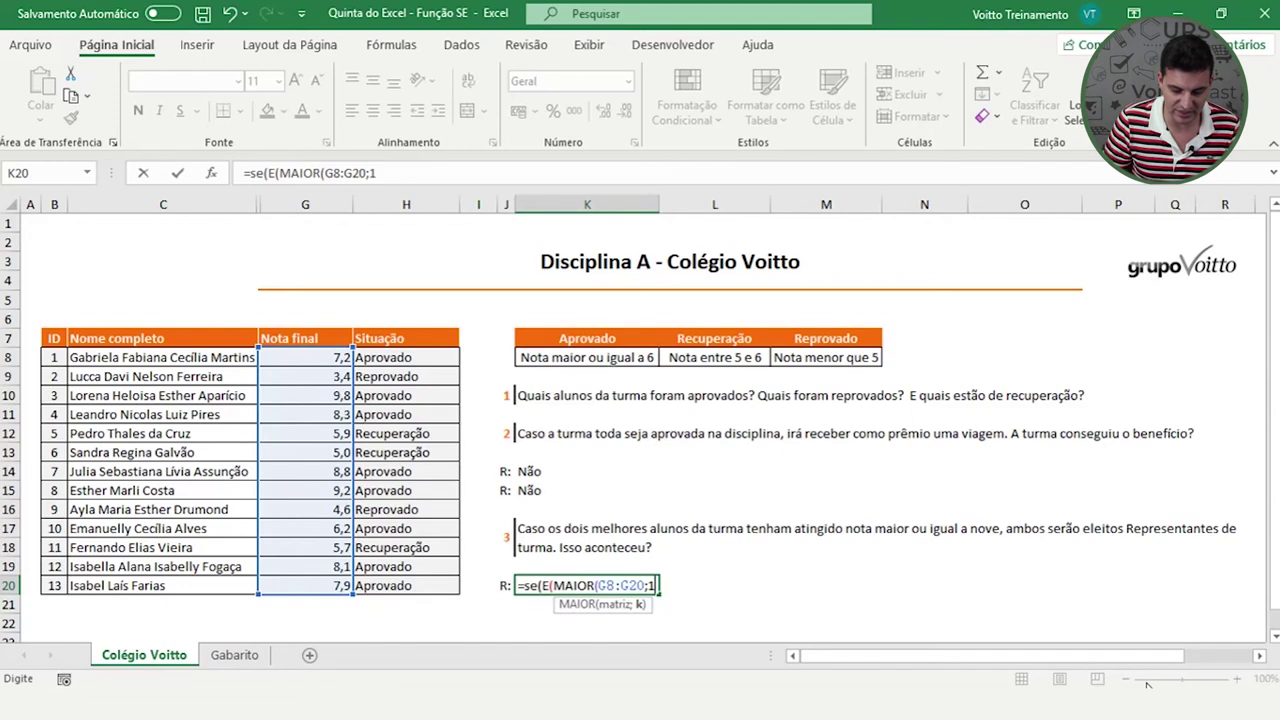
text())
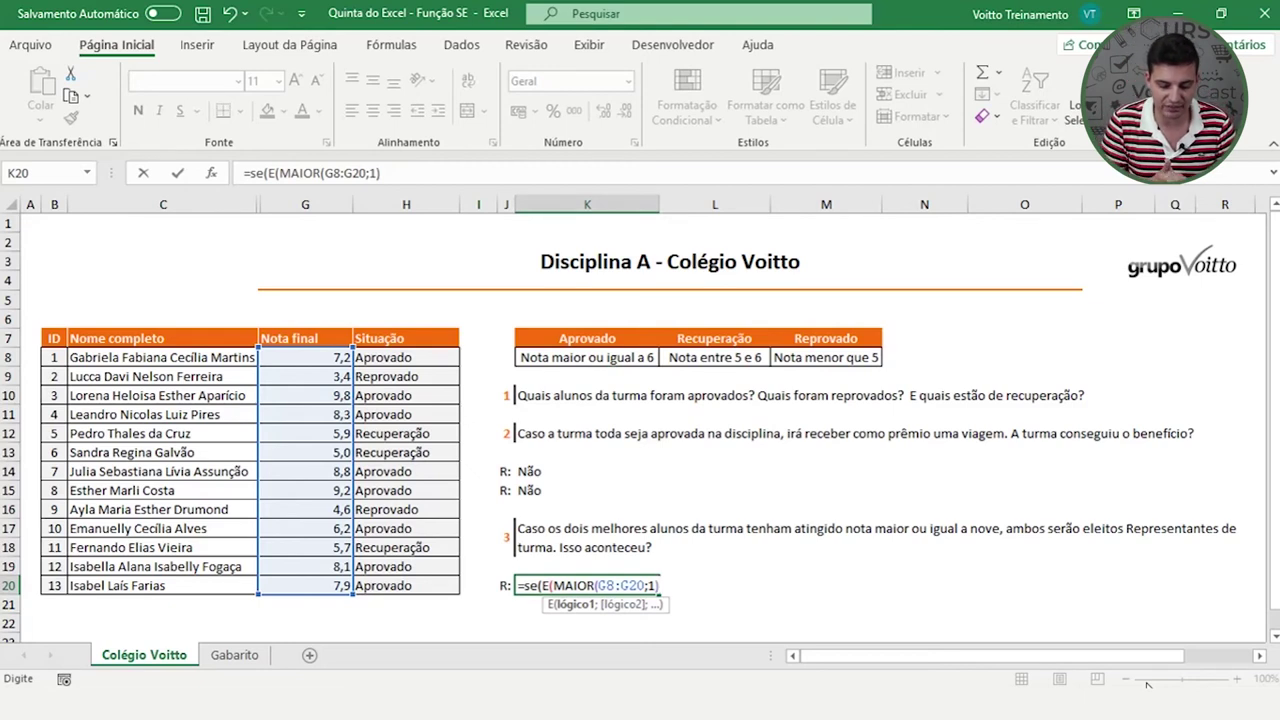
text(>=9)
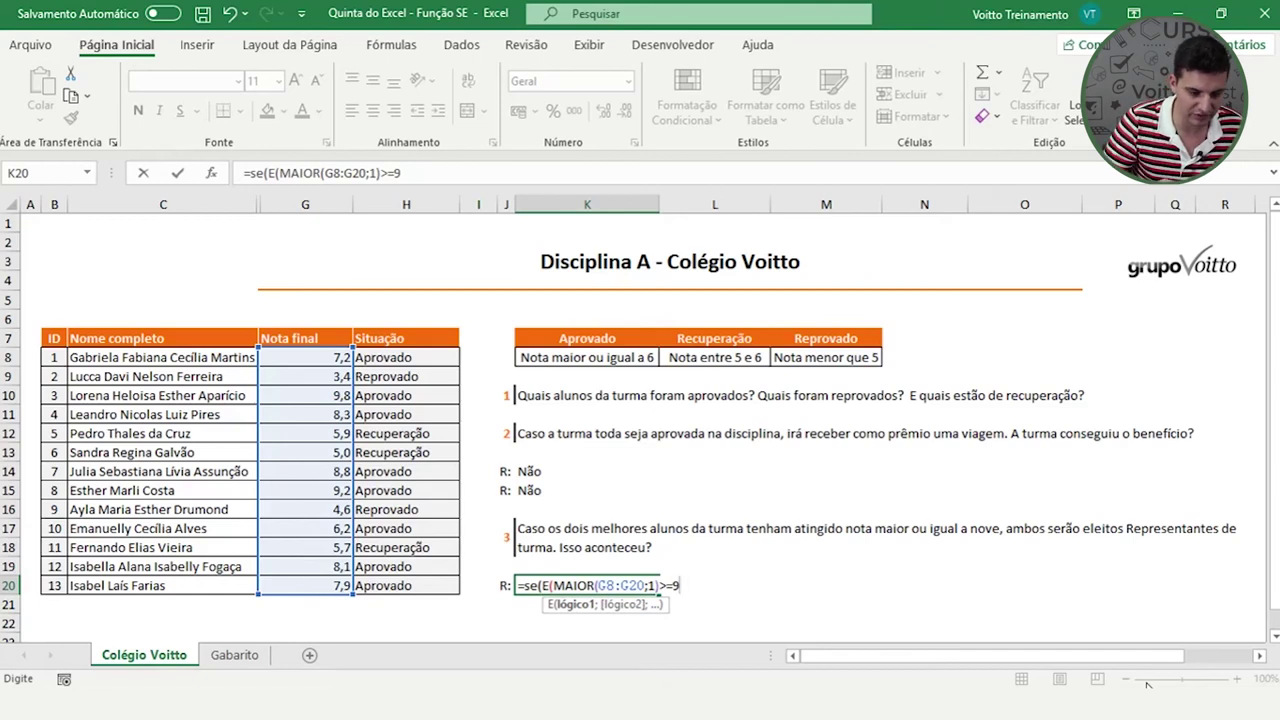
Add MAIOR(G8:G20;2)>=9 as the second condition and finish with "Sim";"Não", showing Sim
text(;)
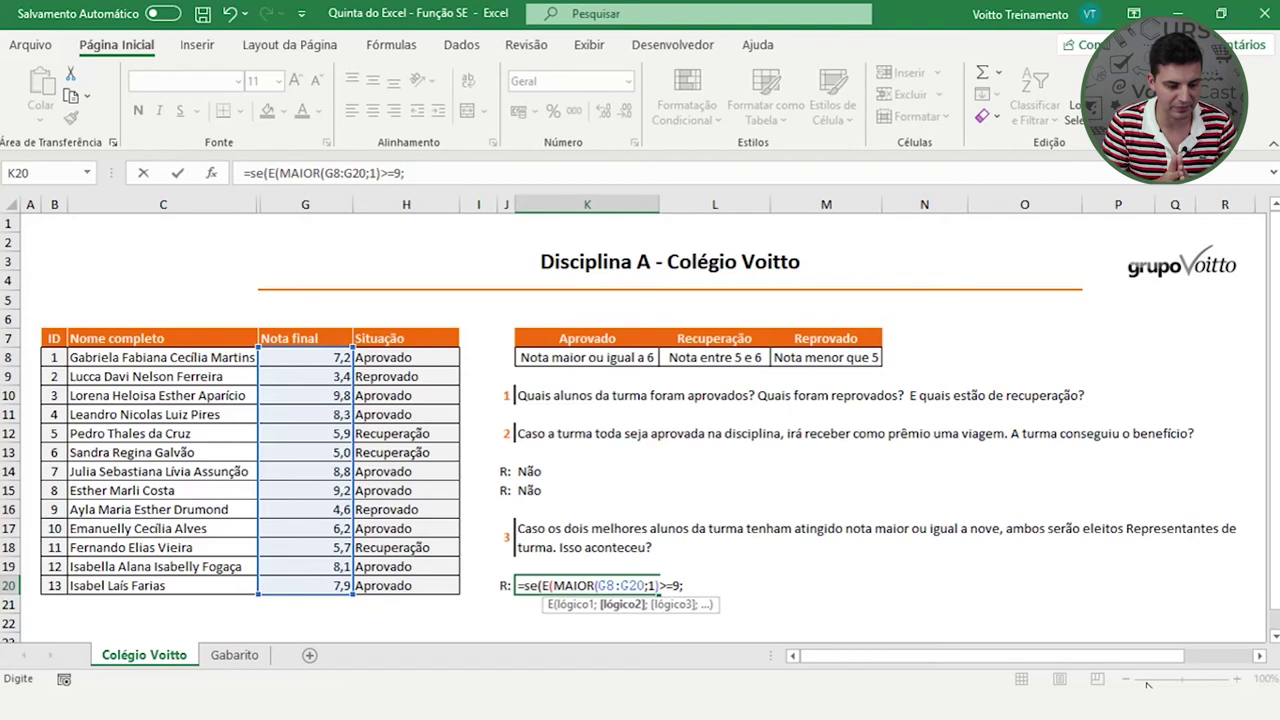
text(maio)
key(Tab)
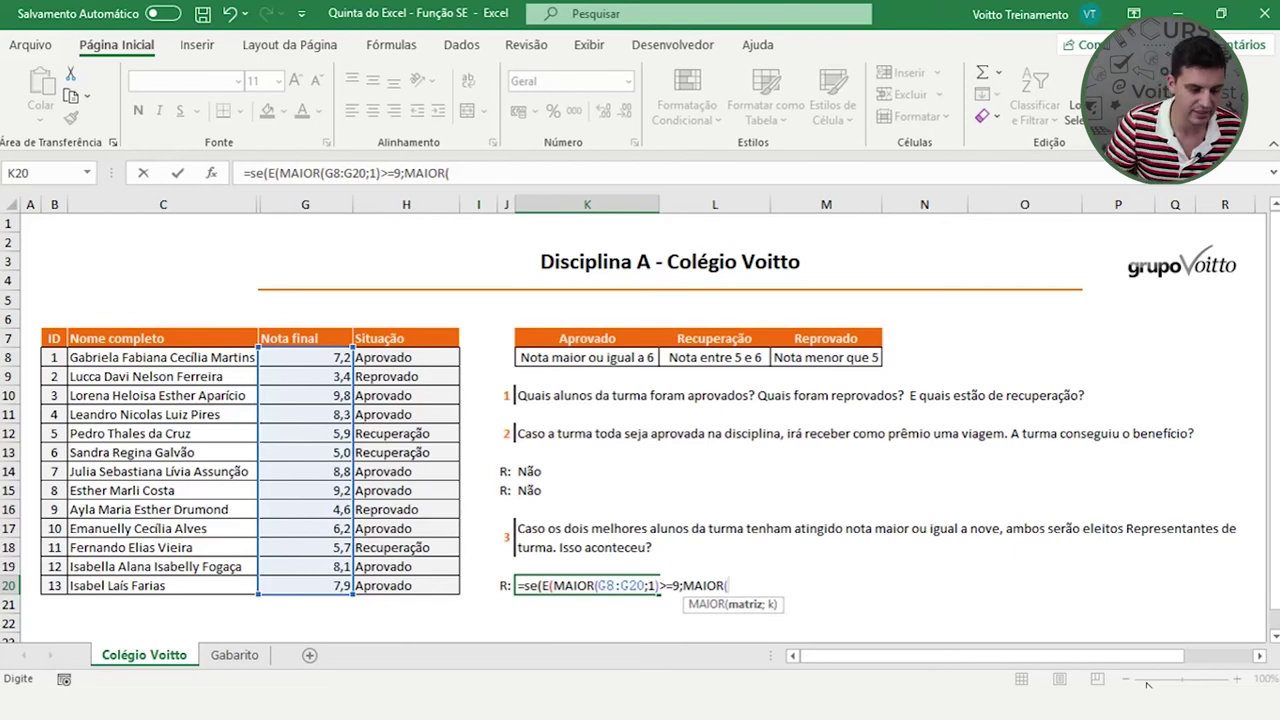
drag(325, 352, 321, 583)
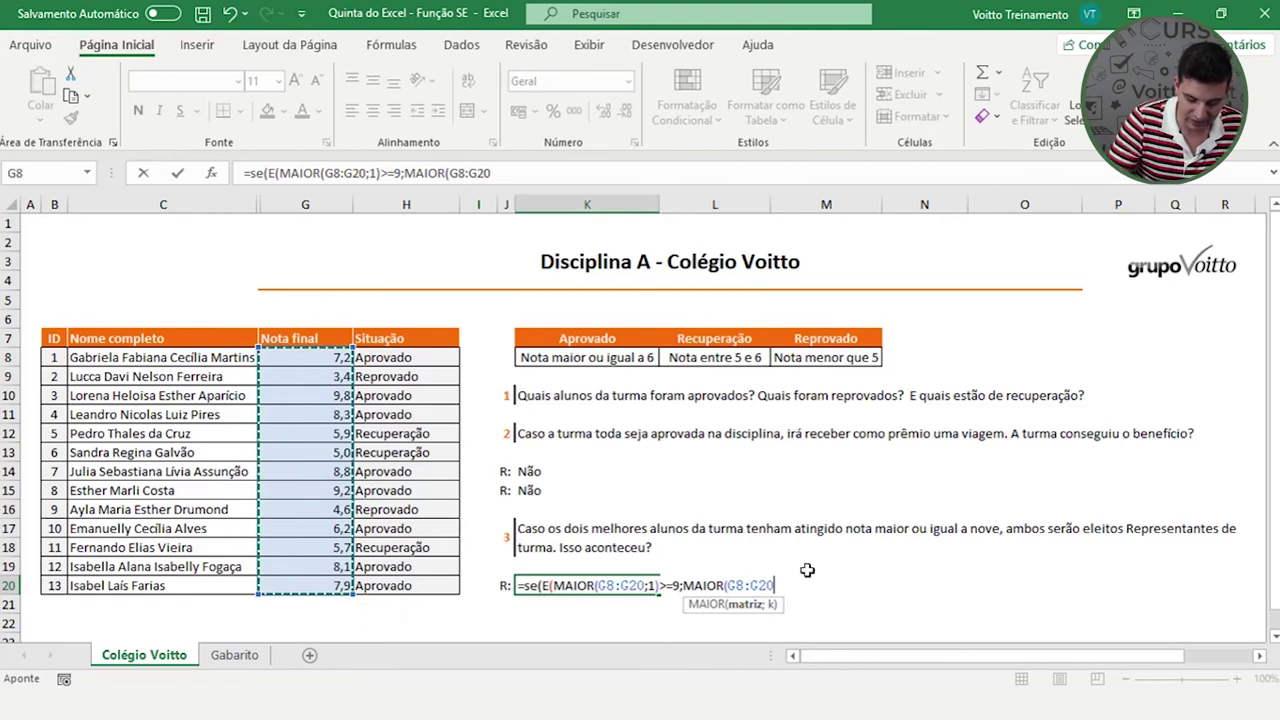
text(;2)
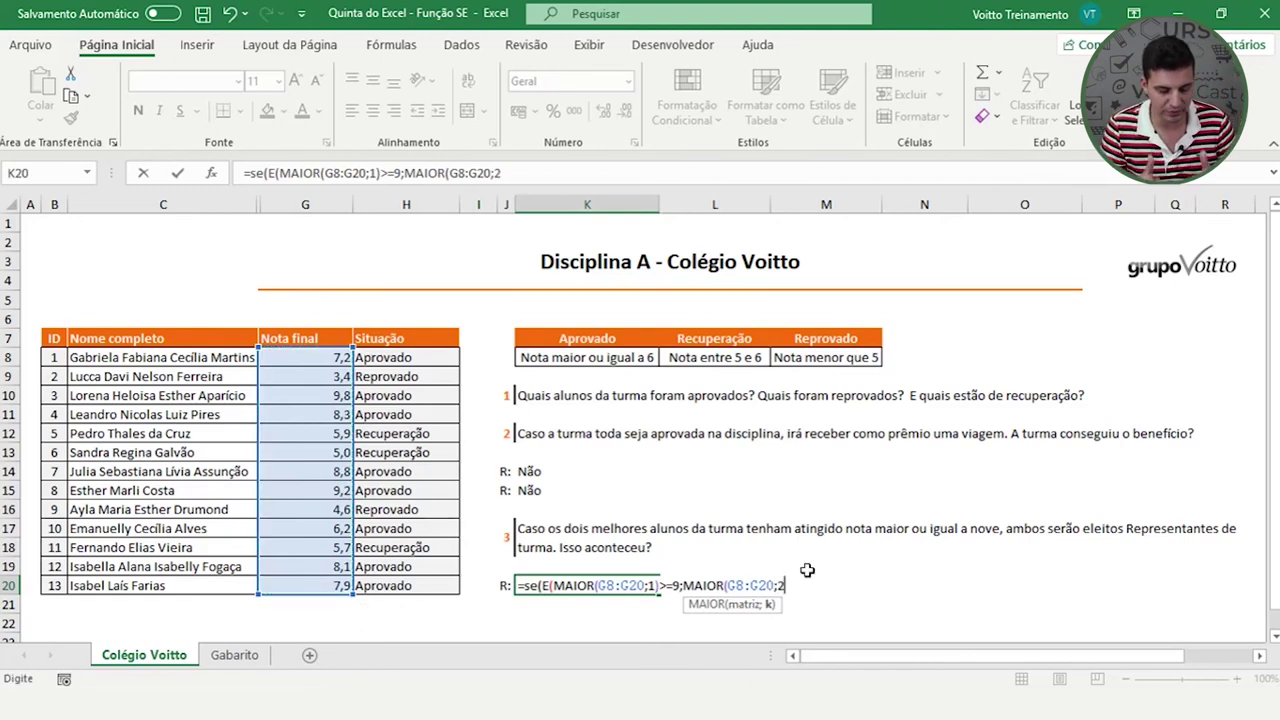
text())
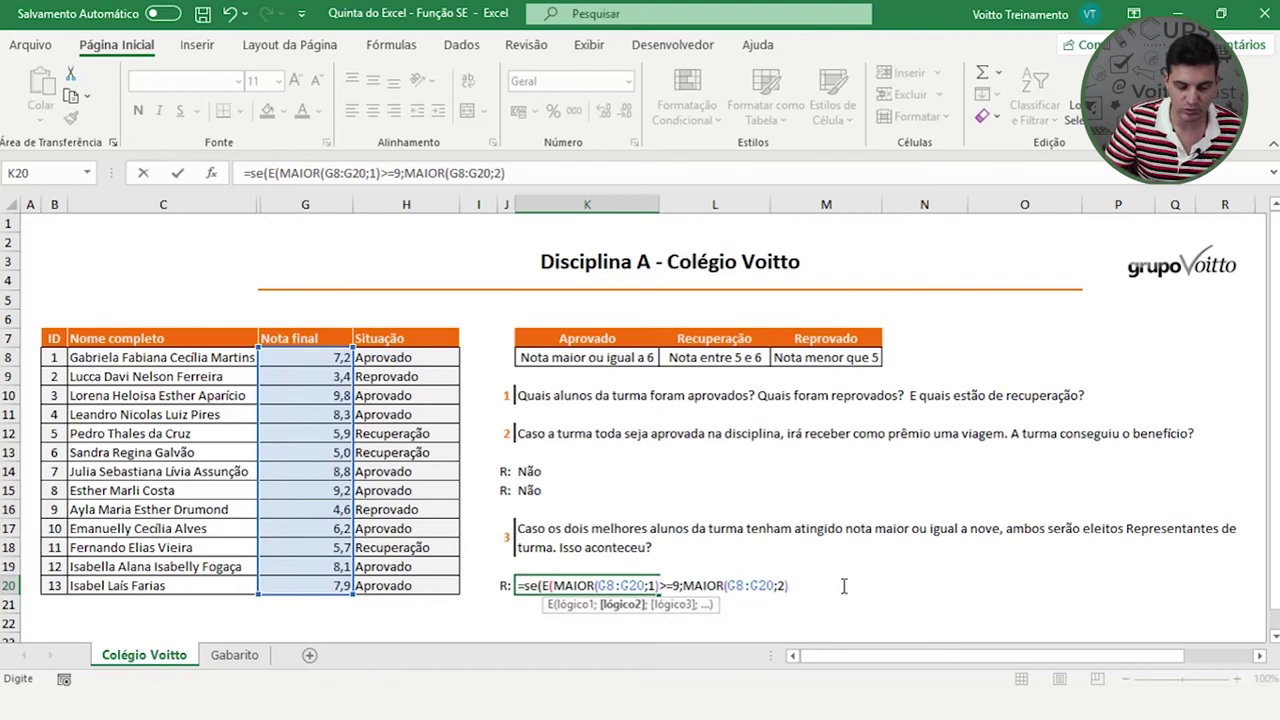
text(>=9)
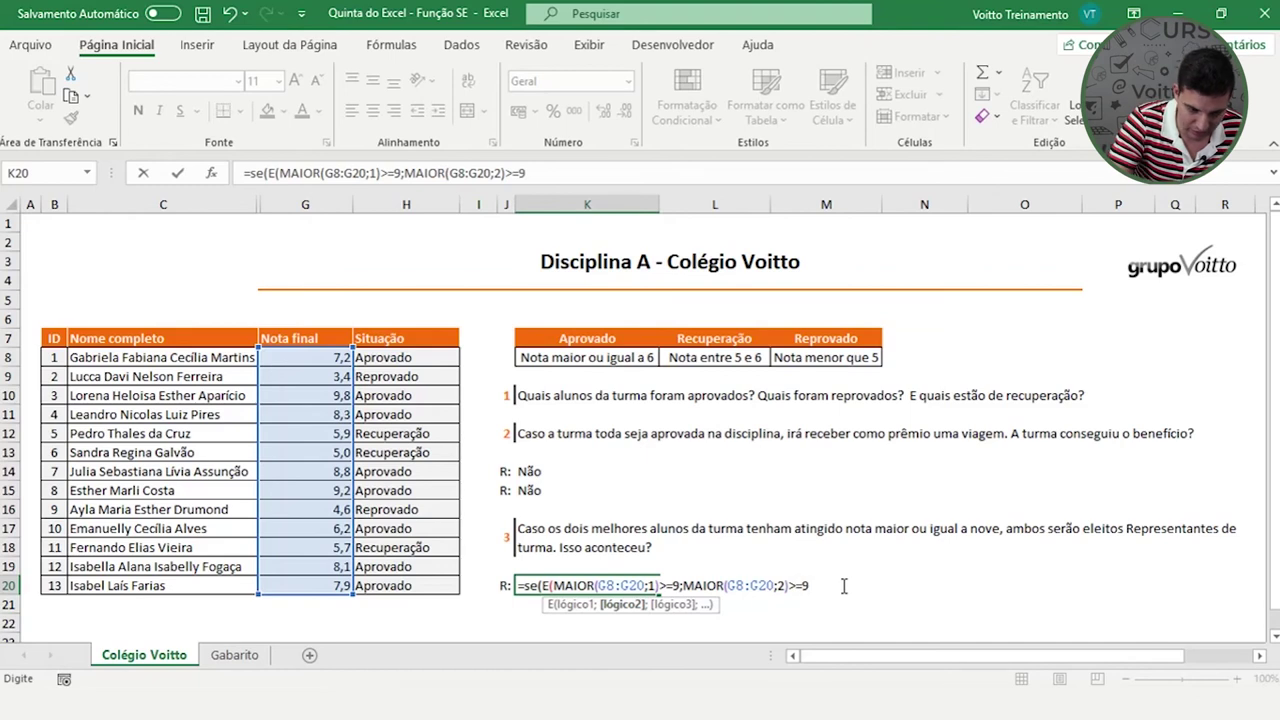
text();"Sim";"Não)
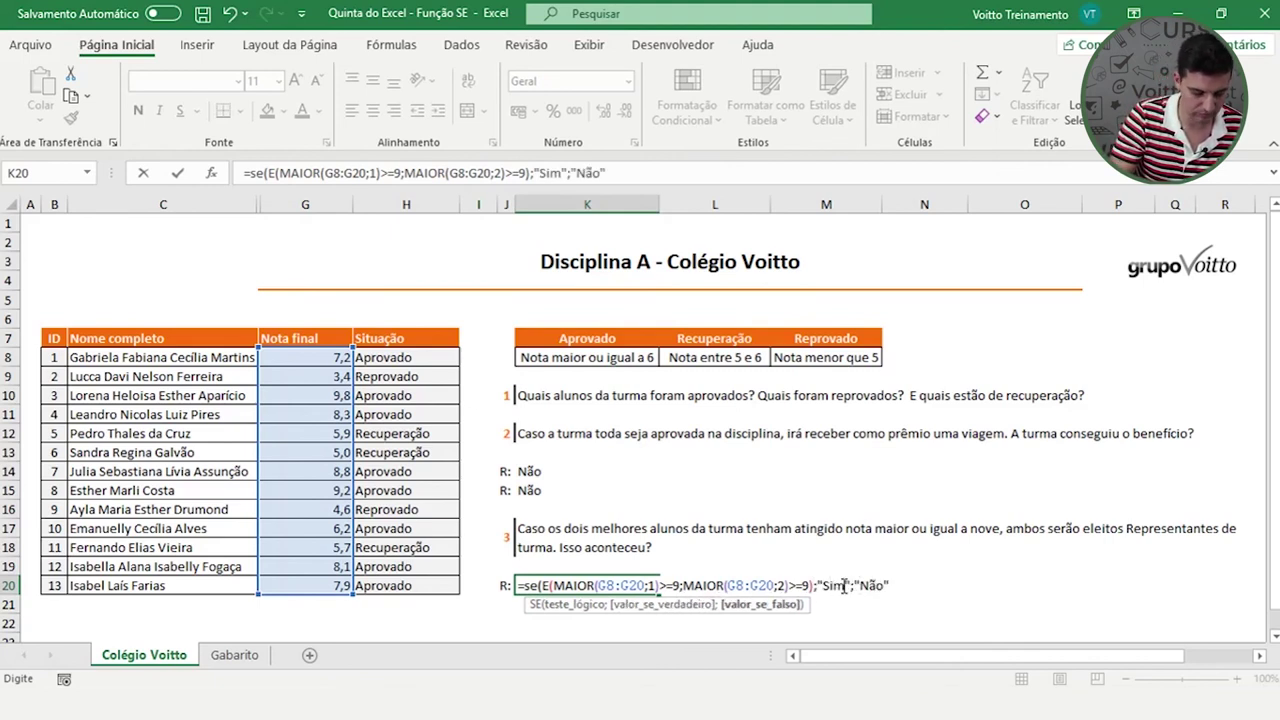
text())
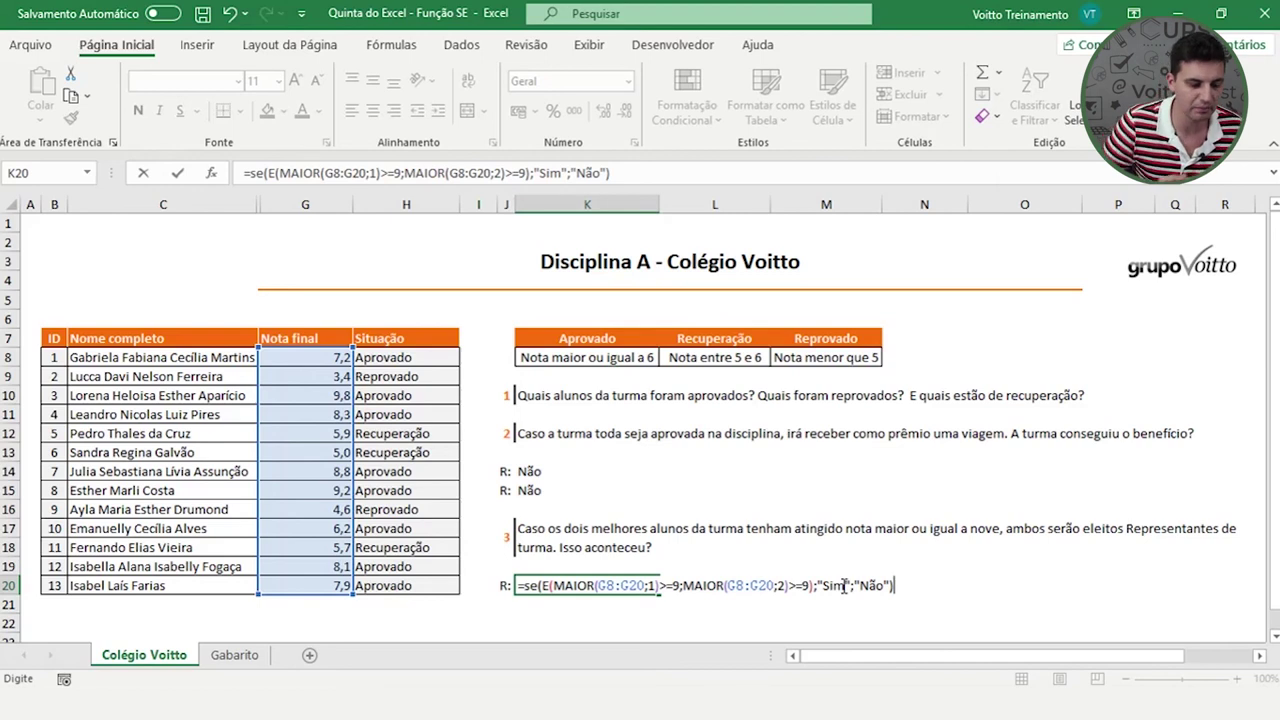
key(Return)
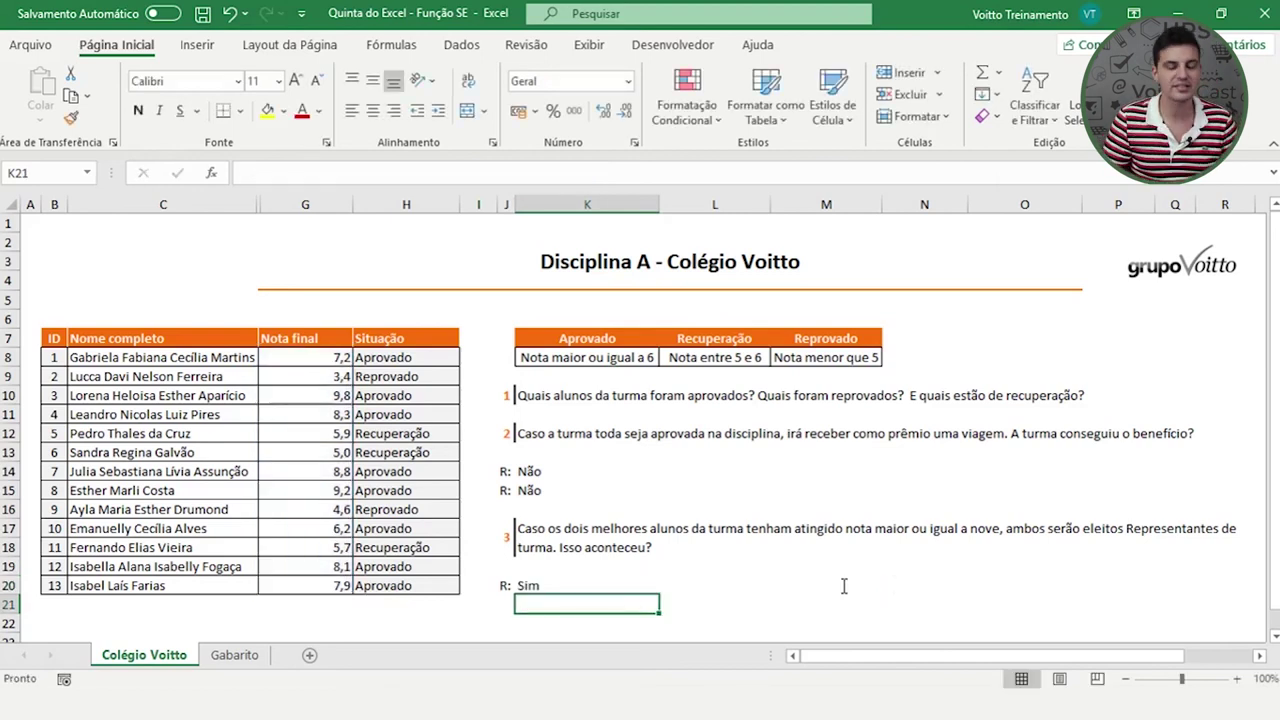